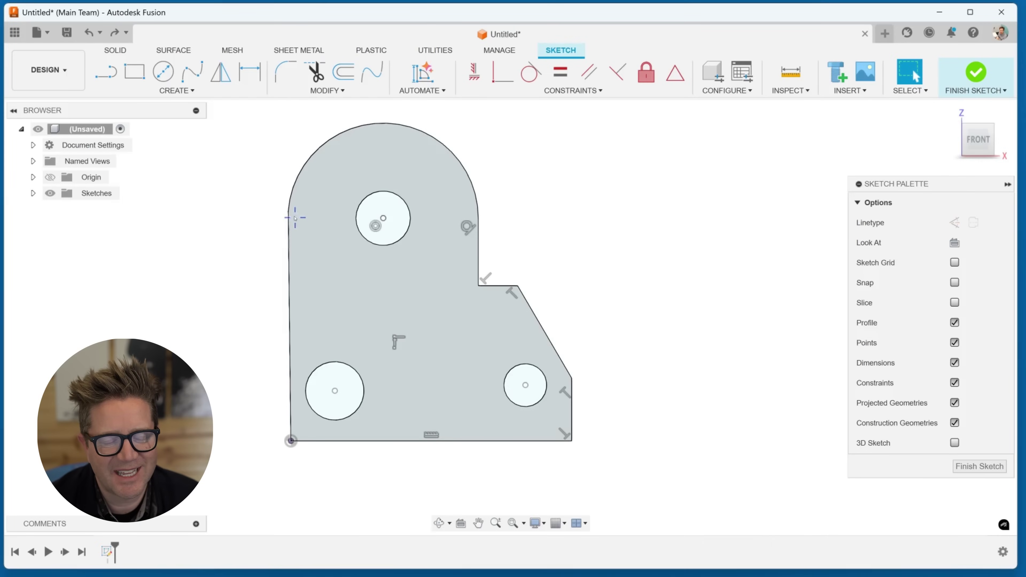
Test the unconstrained profile by moving the arc's left endpoint and the inner notch corner, and undo the moves.
left_click_drag(294, 218, 348, 262)
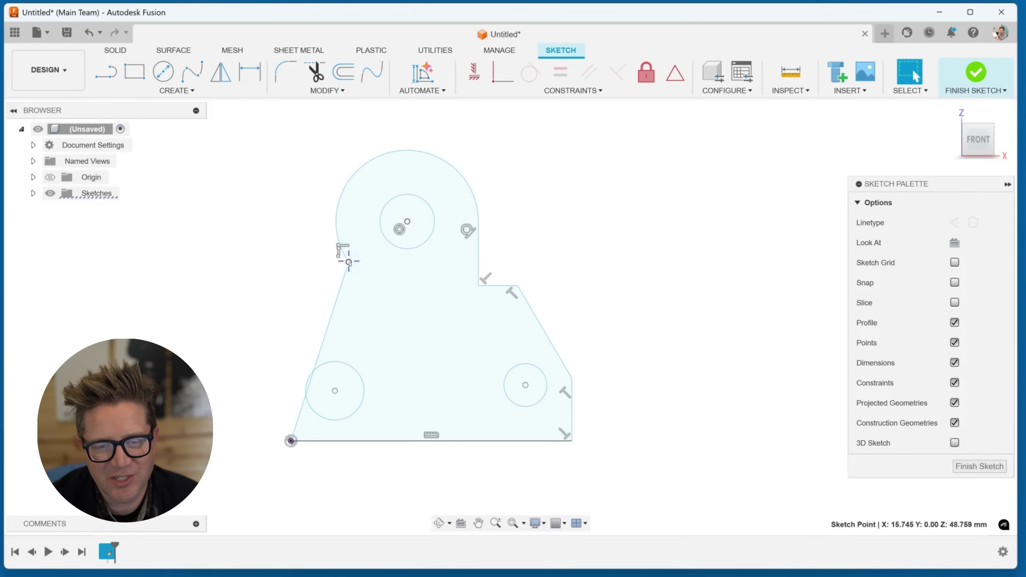
left_click_drag(478, 286, 377, 356)
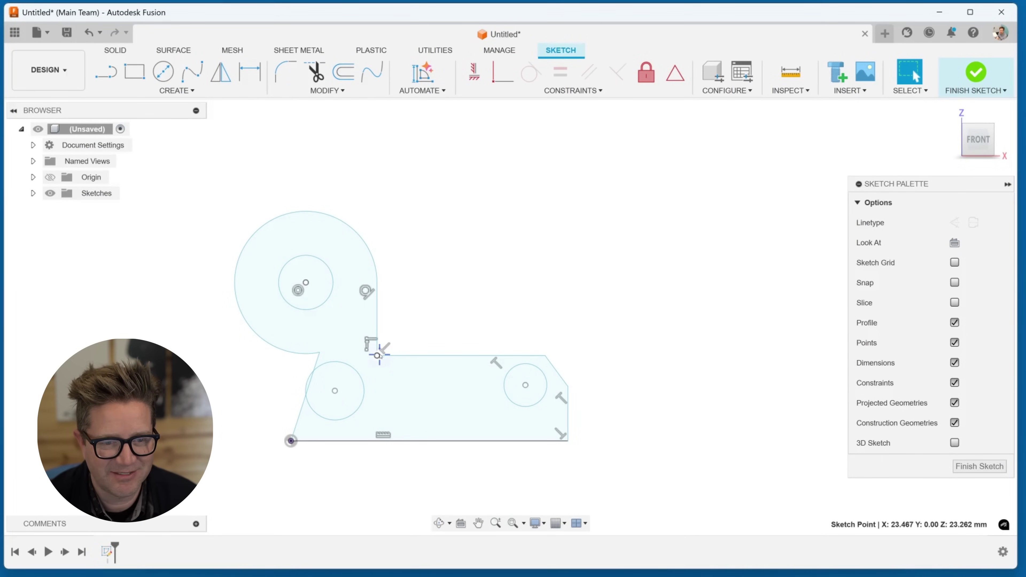
left_click(453, 356)
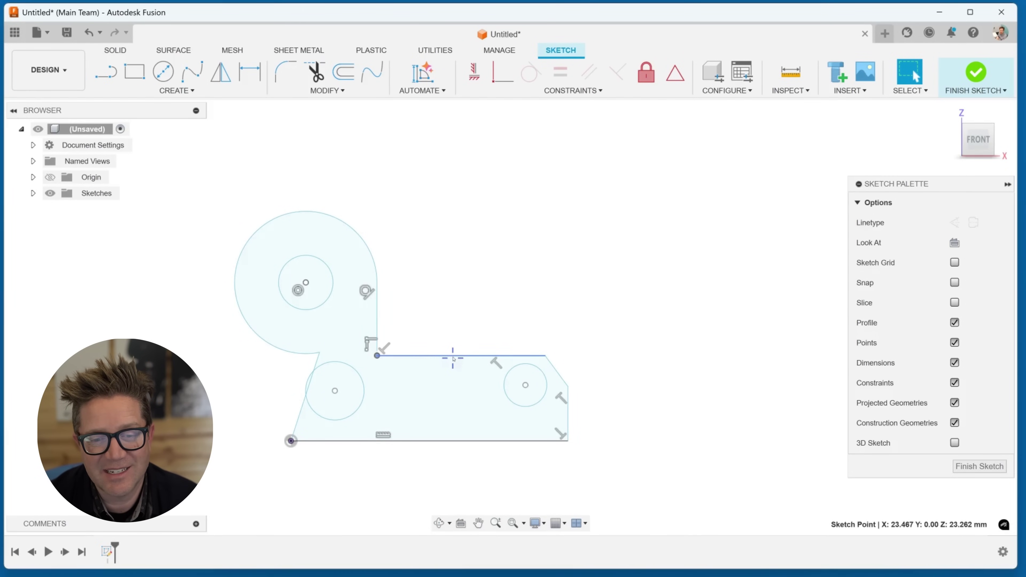
left_click(968, 519)
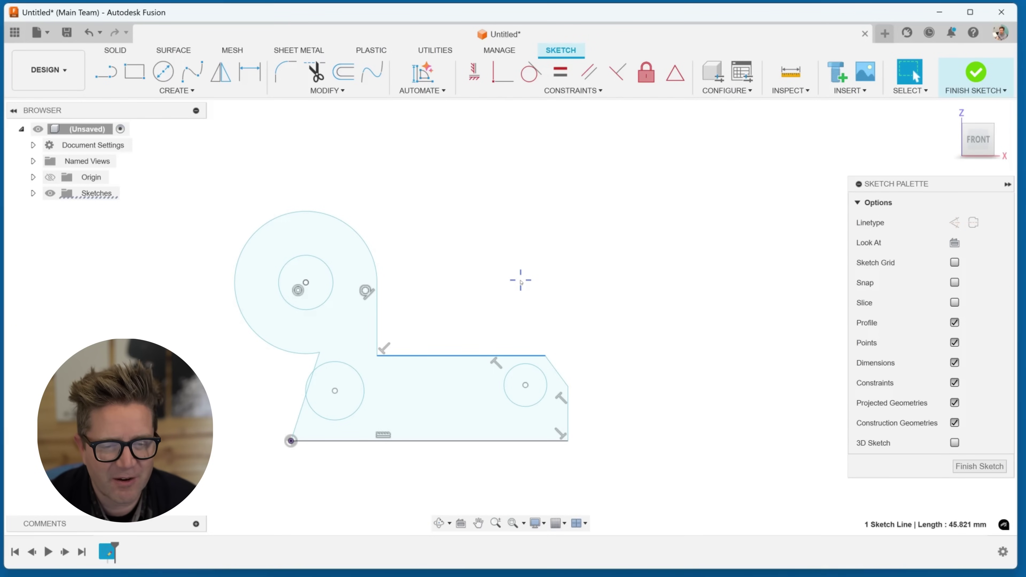
key("ctrl+z")
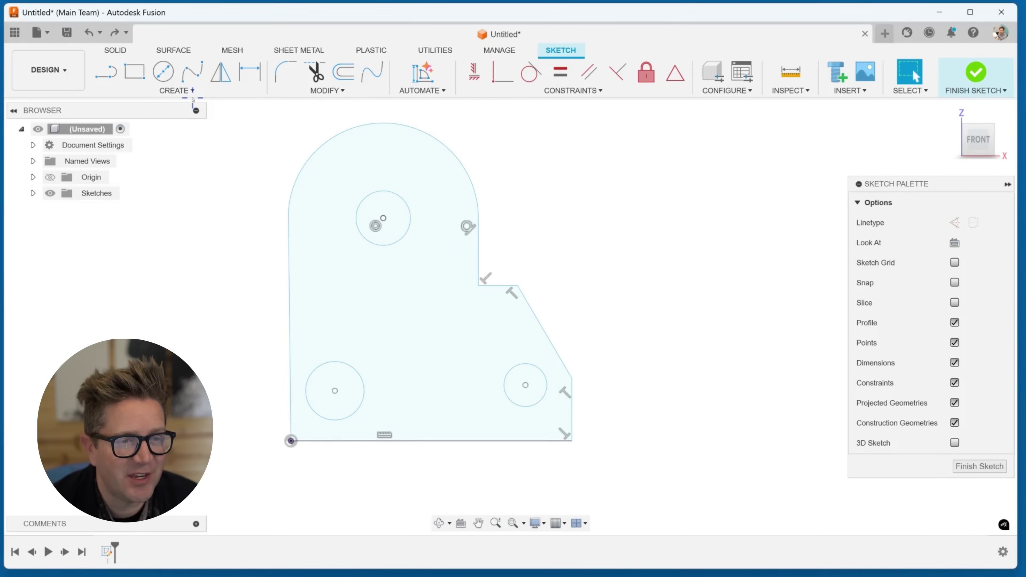
Add a sketch dimension of 63 mm to the height of the profile's long left edge.
left_click(192, 91)
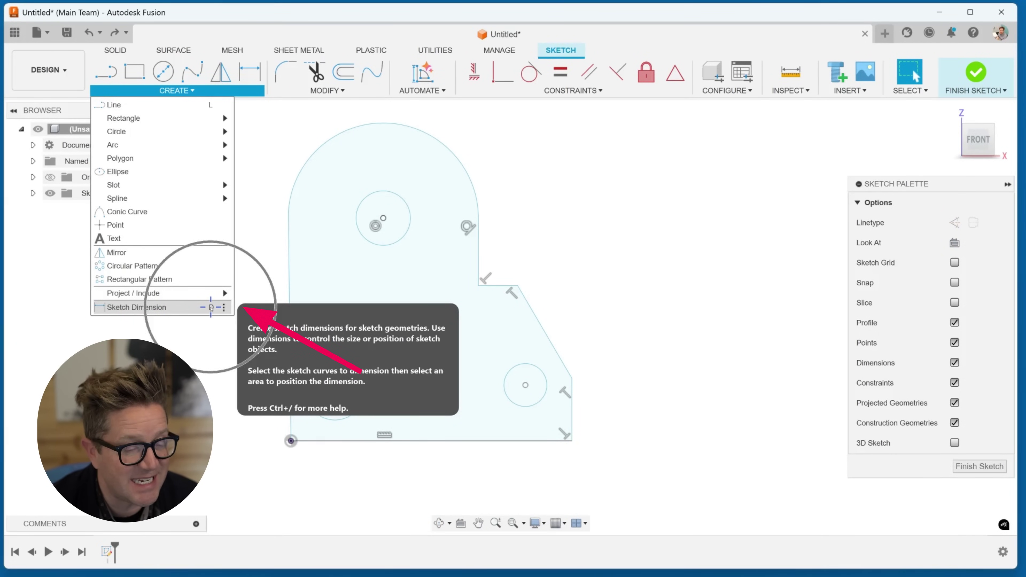
left_click(211, 308)
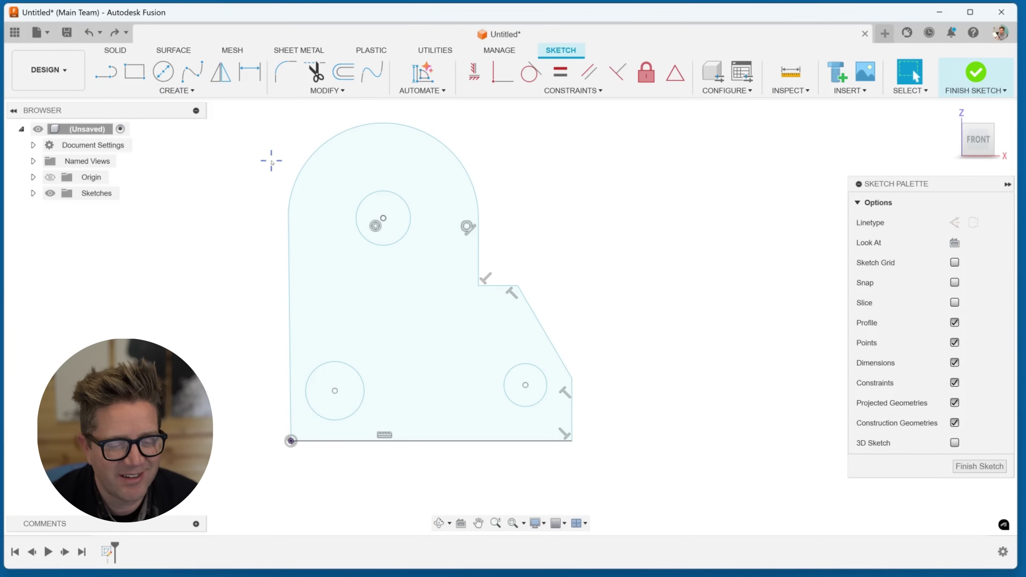
key("d")
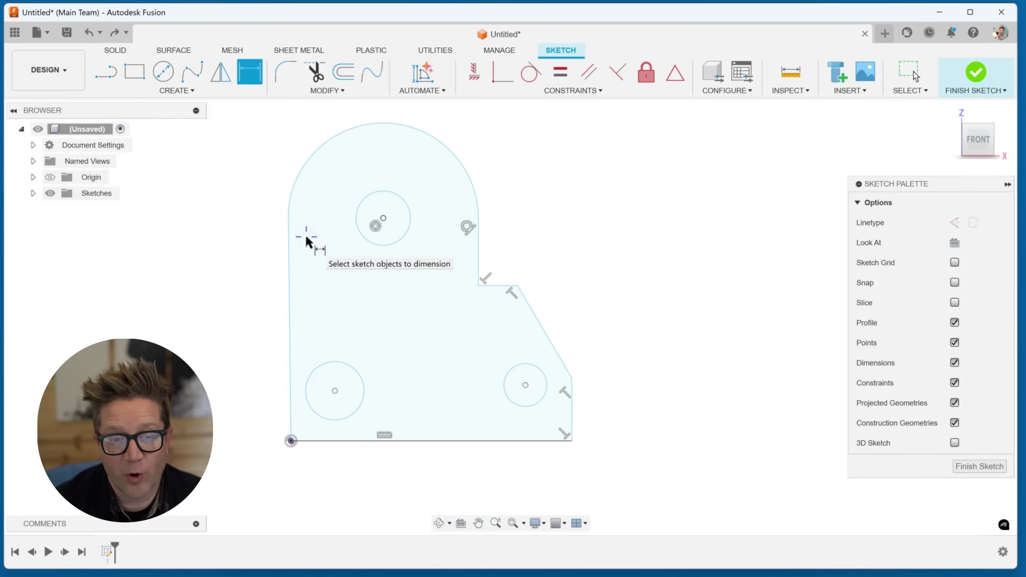
left_click(290, 253)
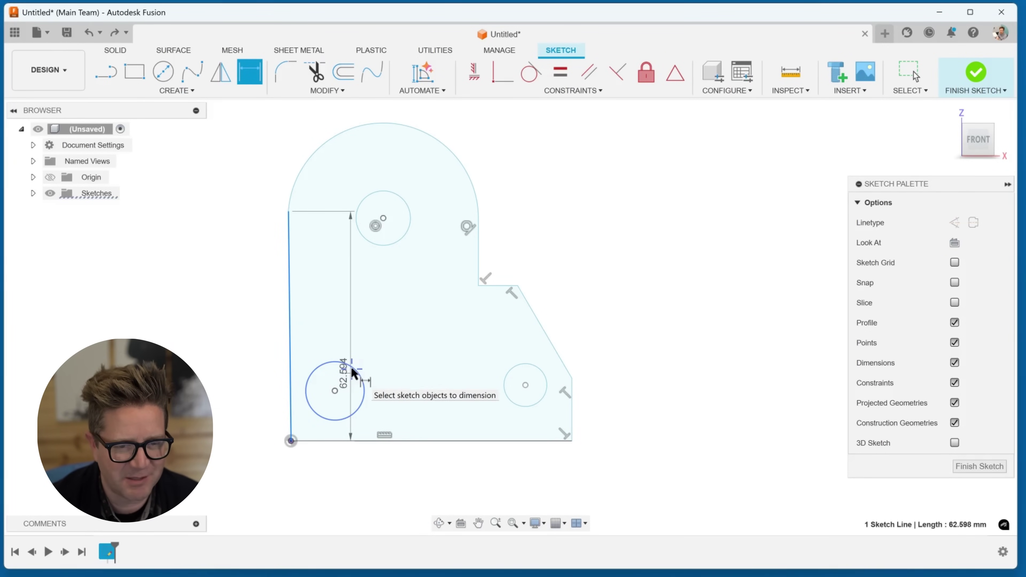
left_click(304, 283)
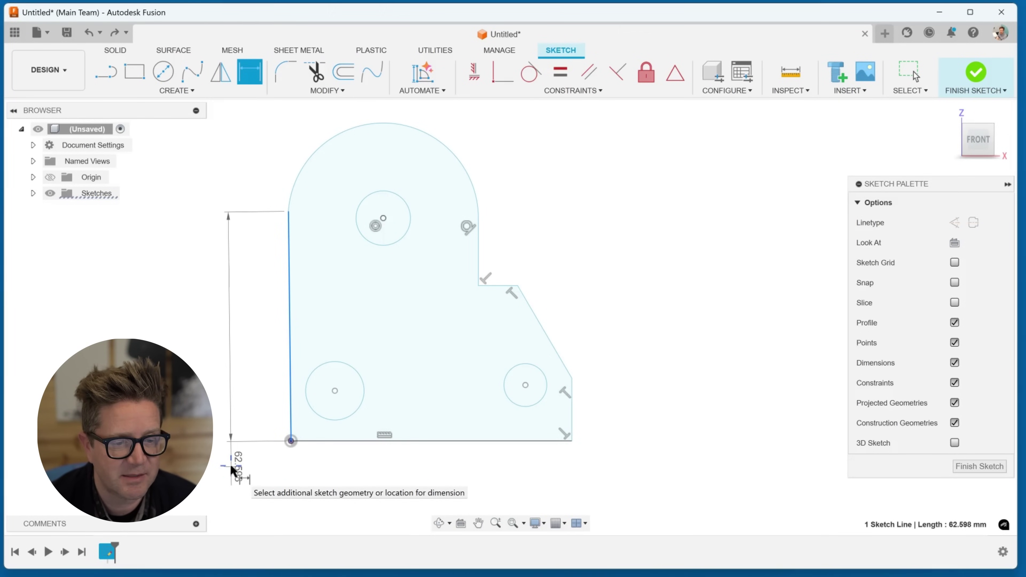
left_click(205, 313)
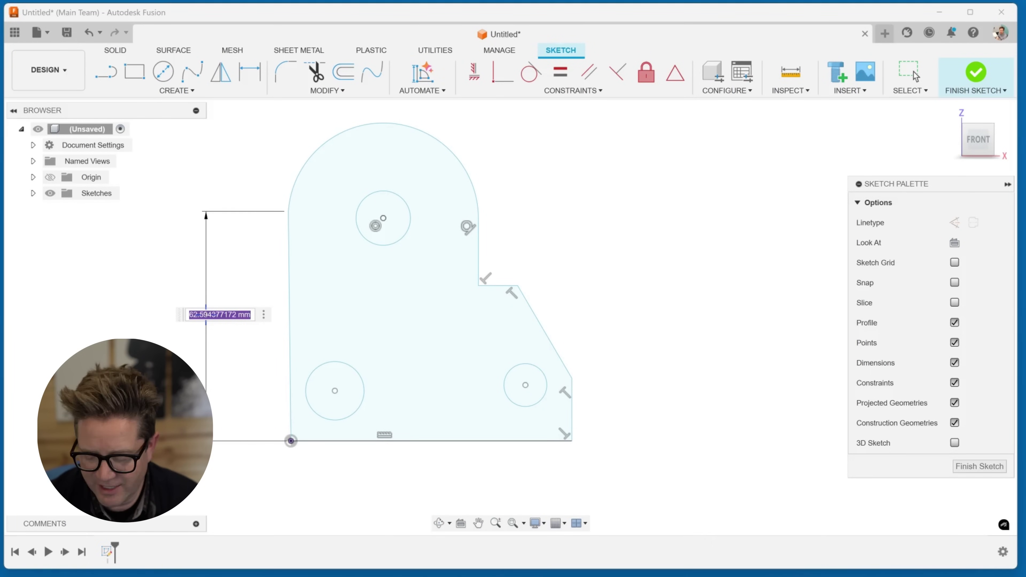
type("63")
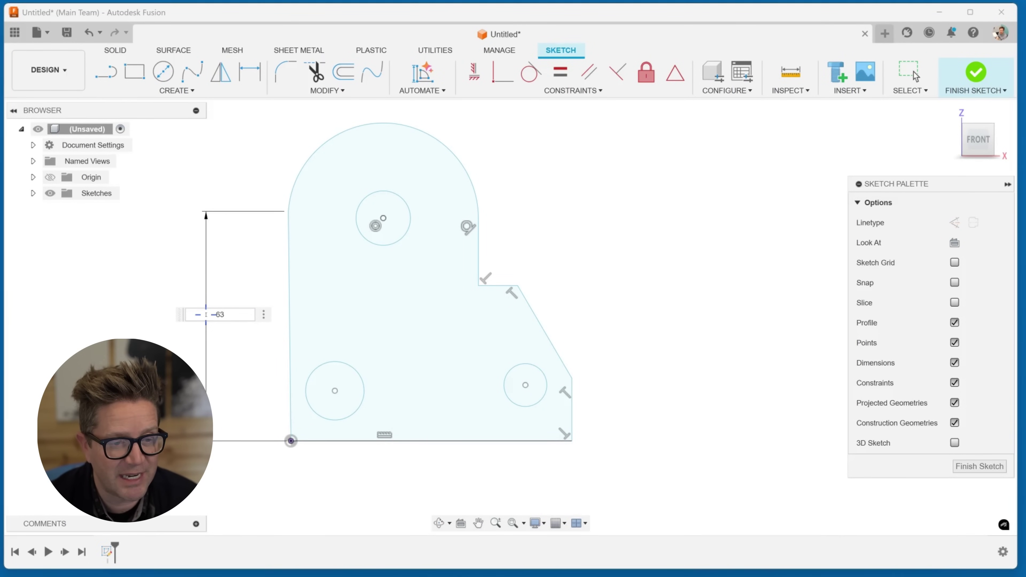
key("Return")
Try dimensioning the length of the profile's bottom edge at its existing value, and undo that dimension.
key("d")
scroll(206, 316, "up", 1)
scroll(394, 317, "down", 2)
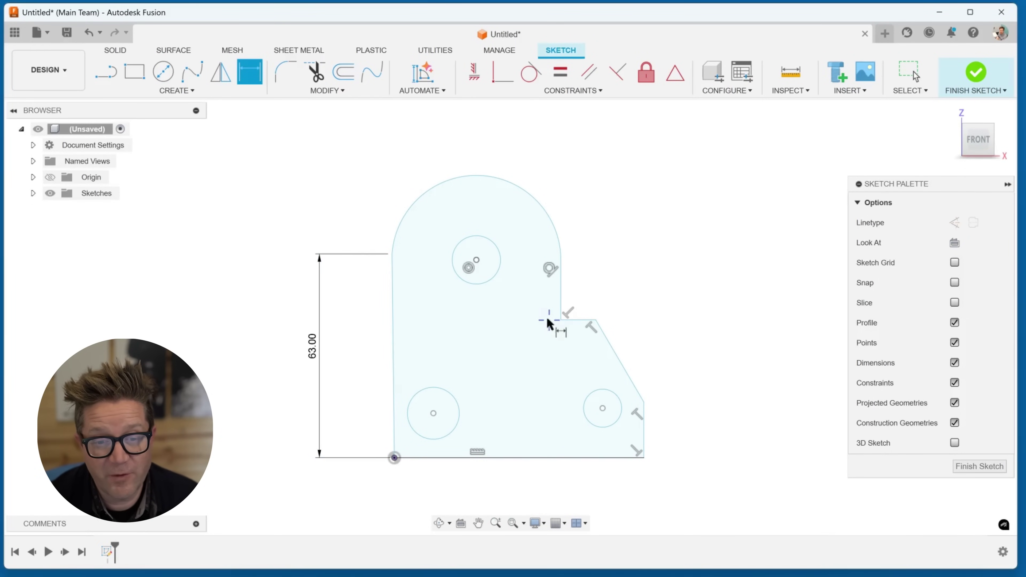
left_click(438, 458)
left_click(307, 346)
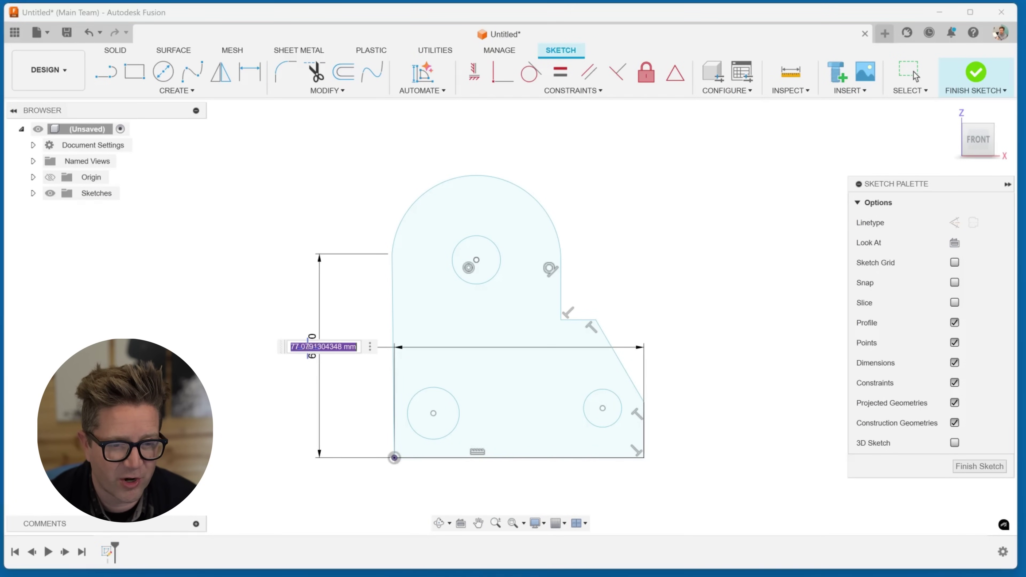
key("Return")
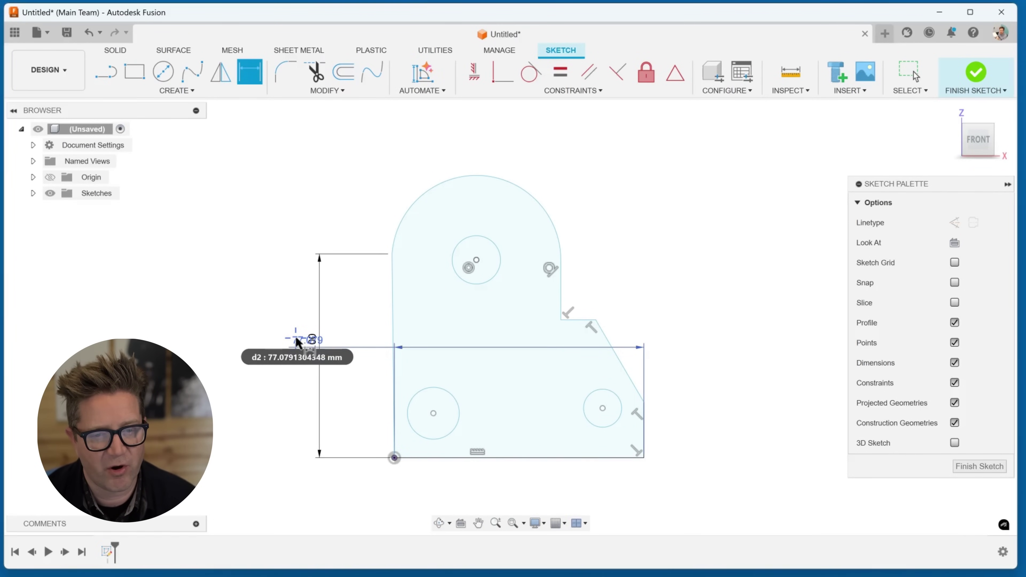
key("ctrl+z")
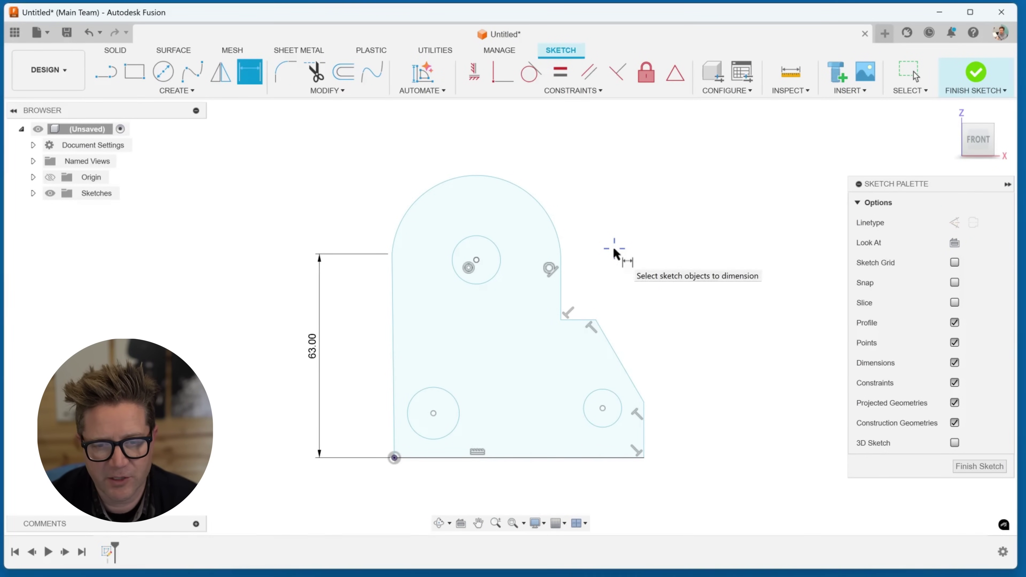
Add diameter dimensions to the upper hole and the two lower holes, keeping their existing sizes.
left_click(490, 242)
left_click(497, 229)
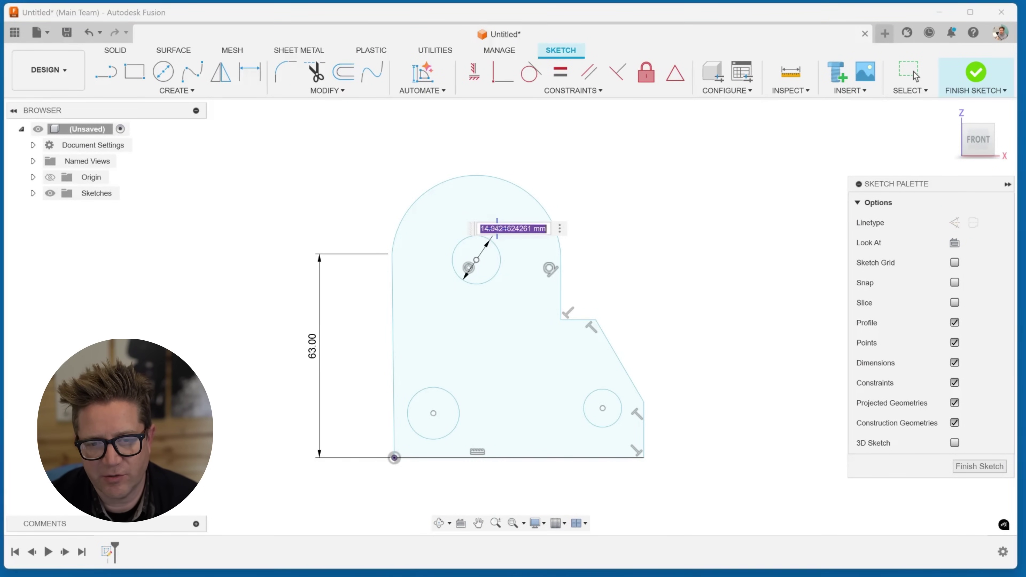
key("Return")
left_click(451, 395)
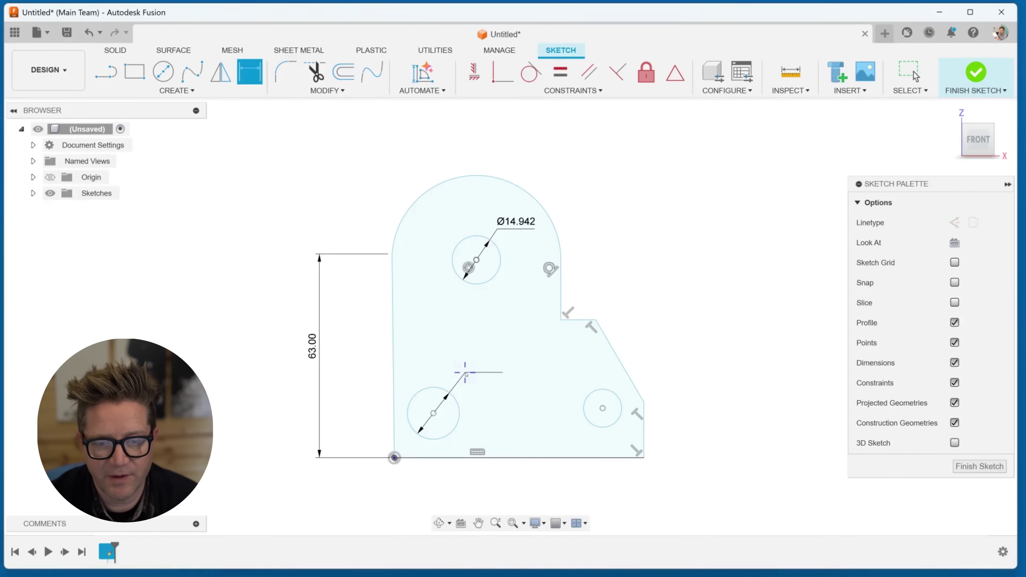
left_click(466, 372)
key("Return")
left_click(589, 395)
left_click(565, 374)
key("Return")
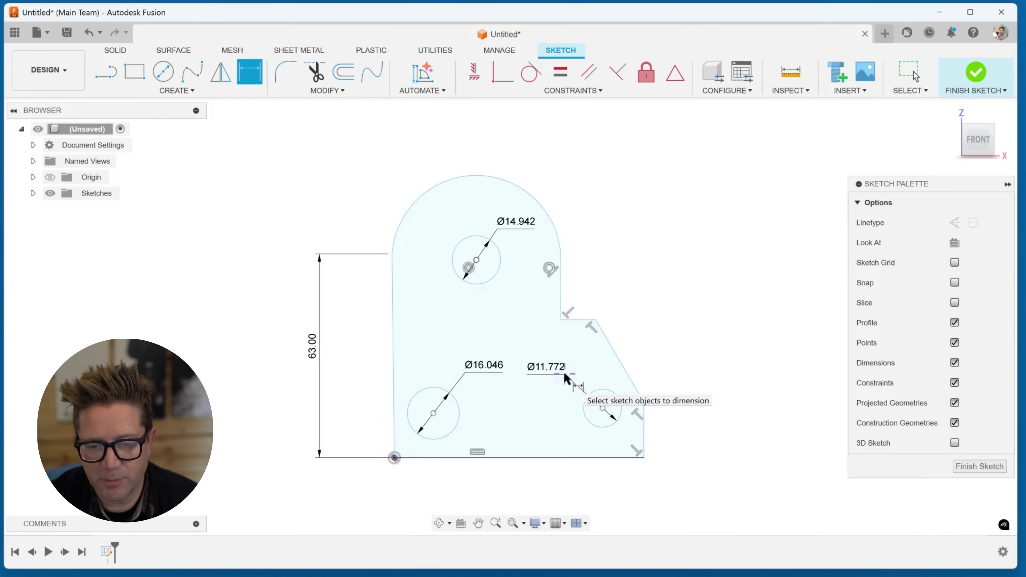
Set the diameter of all three holes to 15 mm.
key("Escape")
double_click(552, 368)
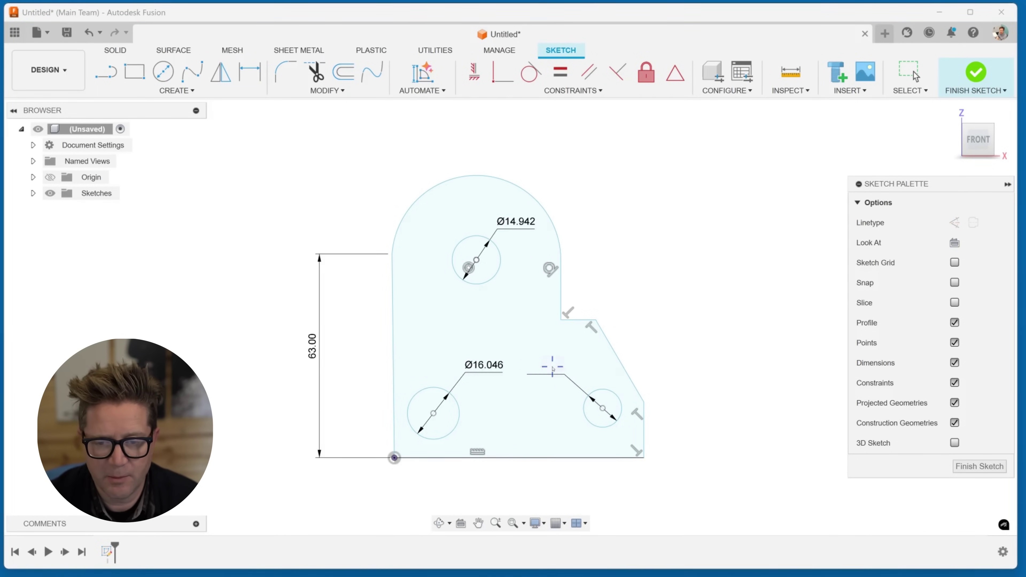
type("15")
key("Return")
key("d")
double_click(485, 365)
type("15")
key("Return")
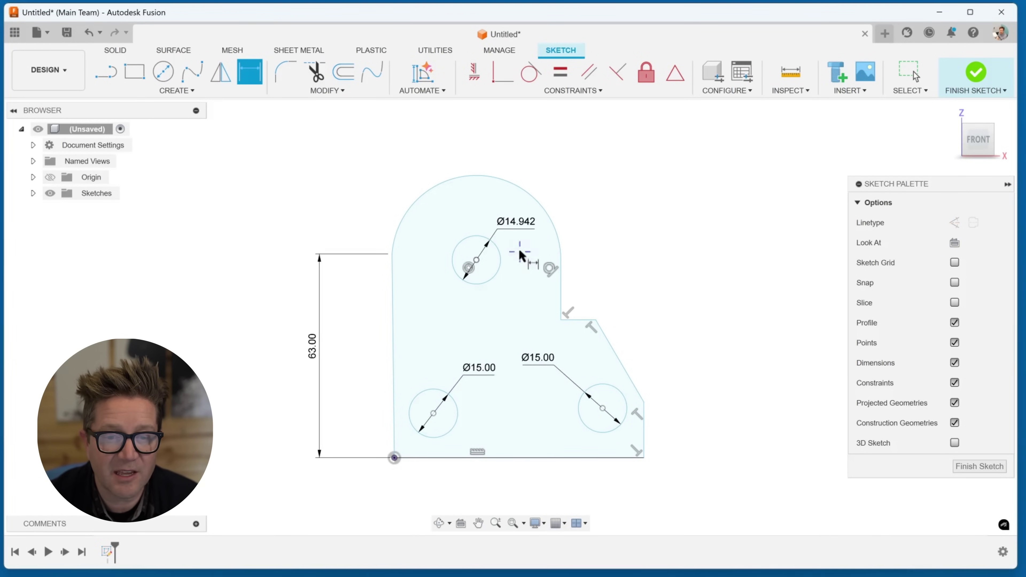
double_click(517, 223)
type("15")
key("Return")
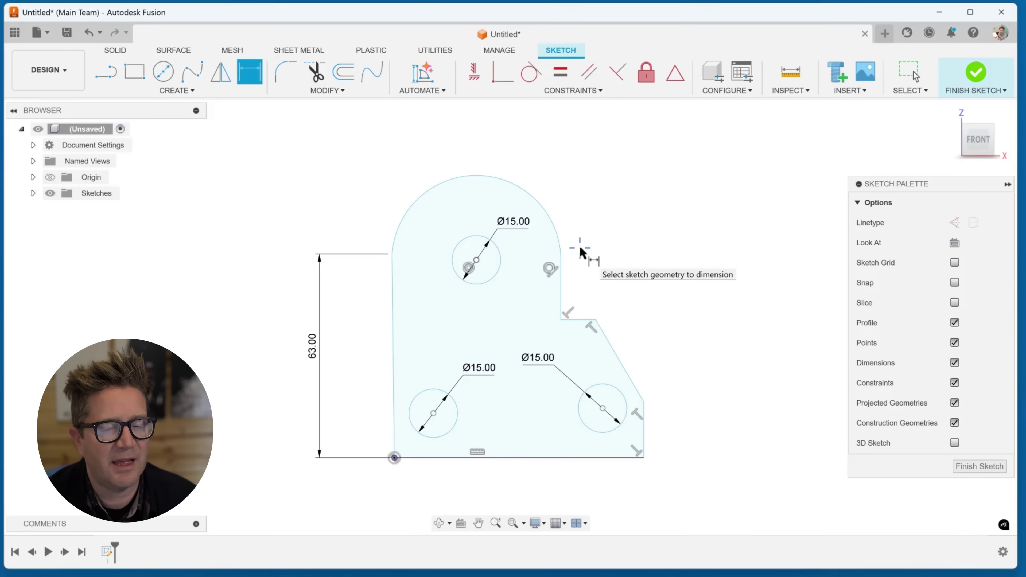
key("Escape")
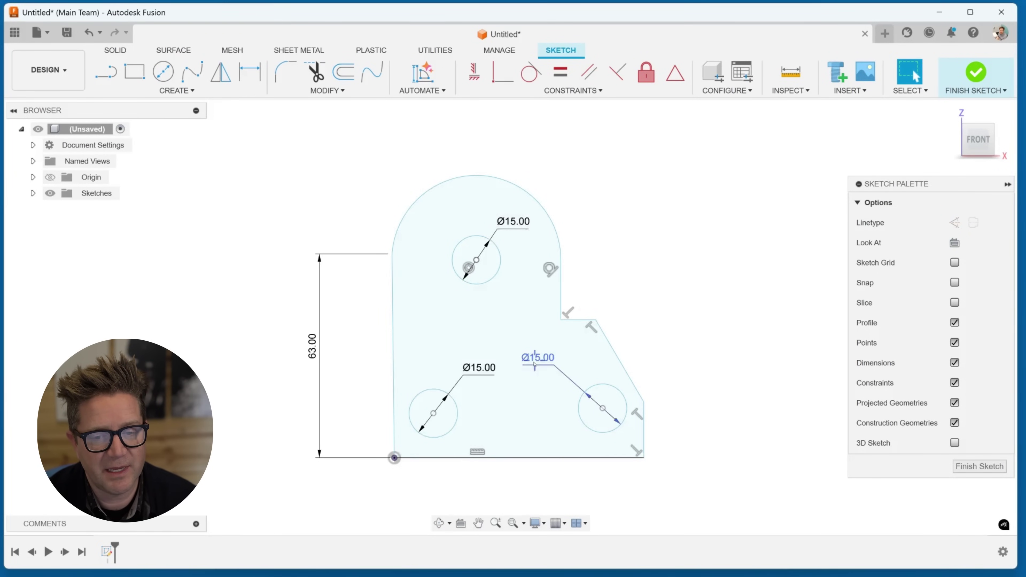
Delete the diameter dimensions of the two lower holes.
left_click(535, 362)
key("Delete")
left_click(479, 368)
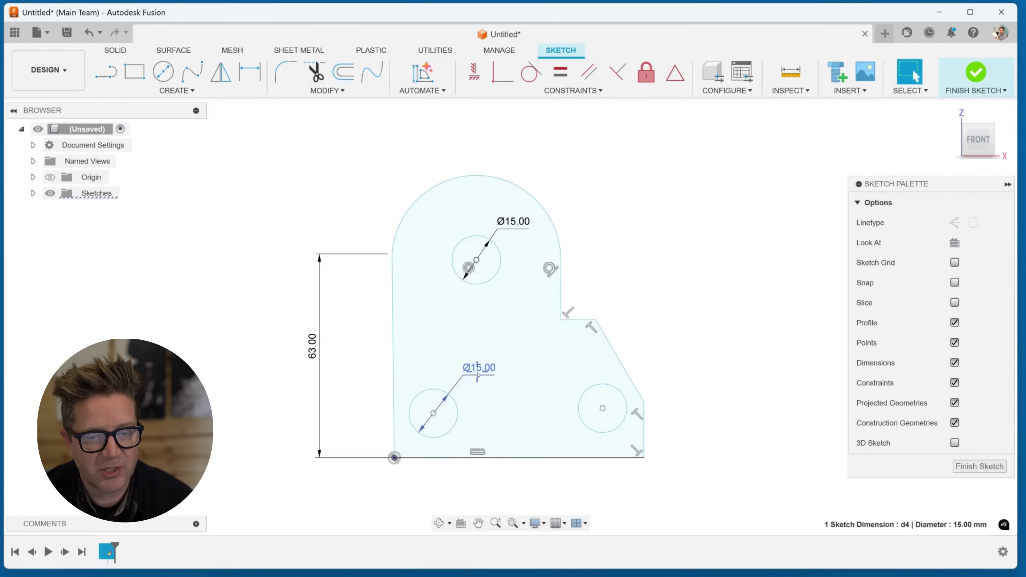
key("Delete")
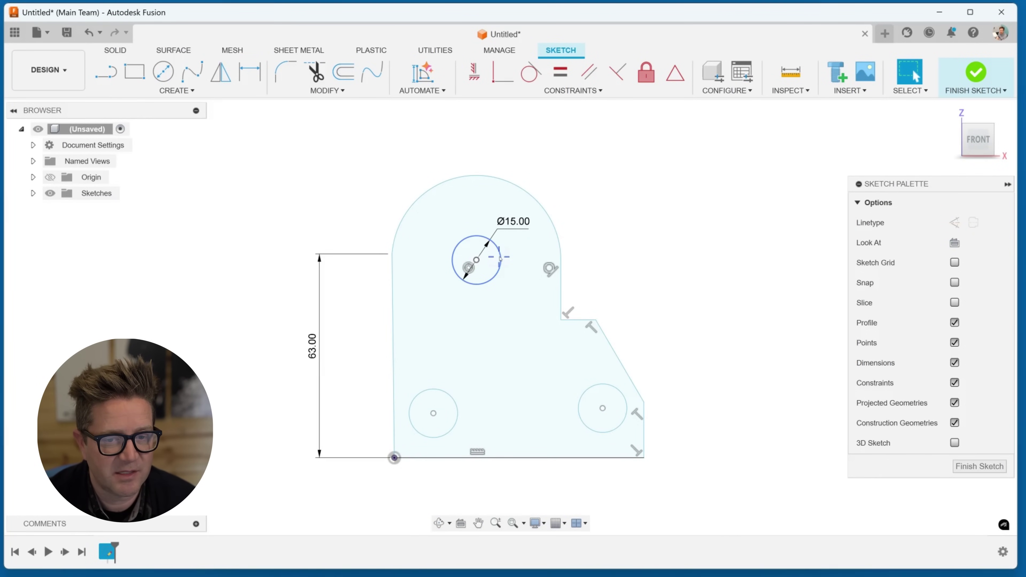
Apply an Equal constraint to the upper hole and both lower holes.
left_click(500, 258)
left_click(448, 390, "shift")
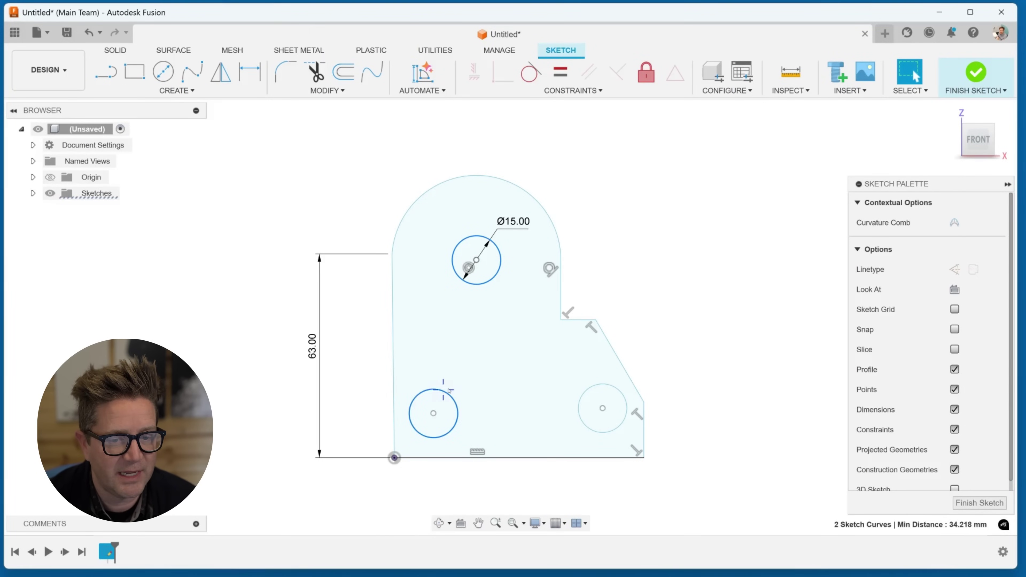
left_click(590, 391, "shift")
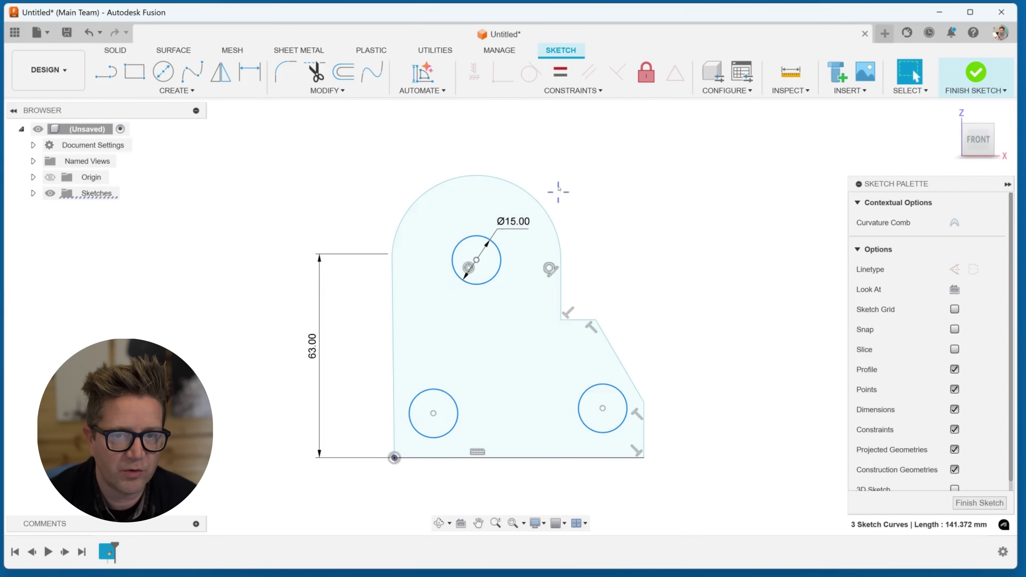
left_click(566, 73)
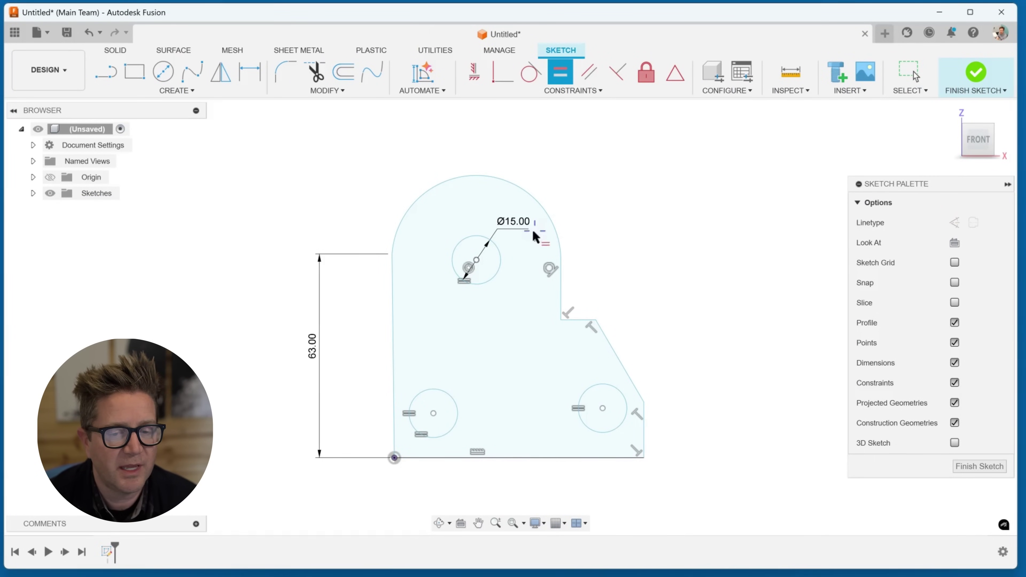
Set the upper hole's diameter to 16 mm to resize all three equal holes.
double_click(515, 221)
type("16")
key("Return")
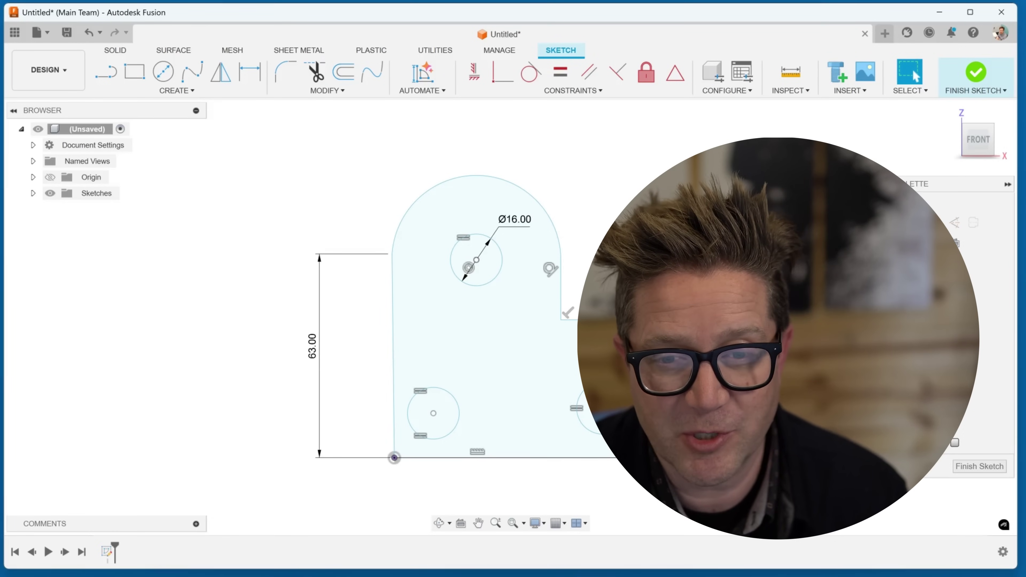
key("d")
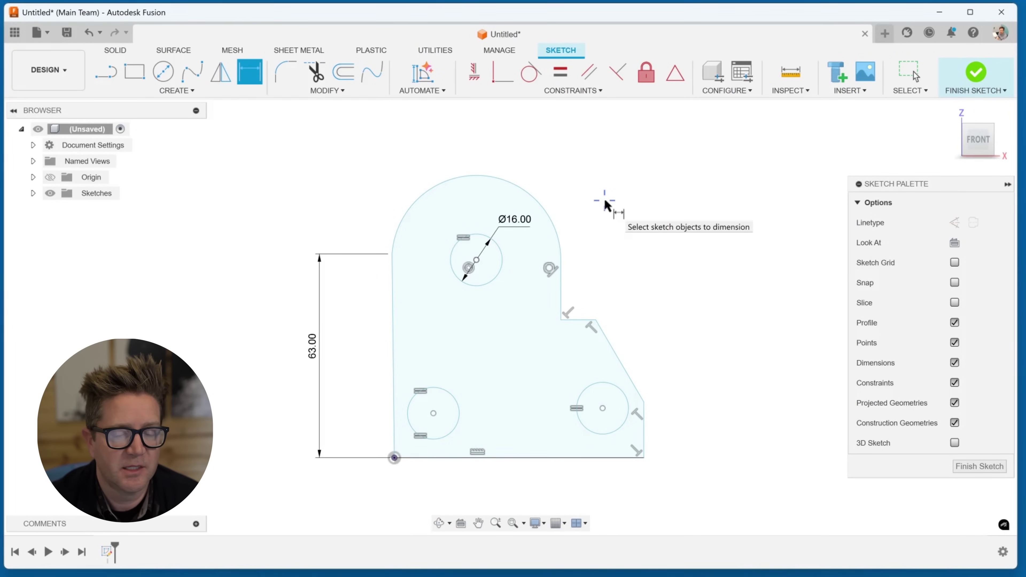
left_click(563, 297)
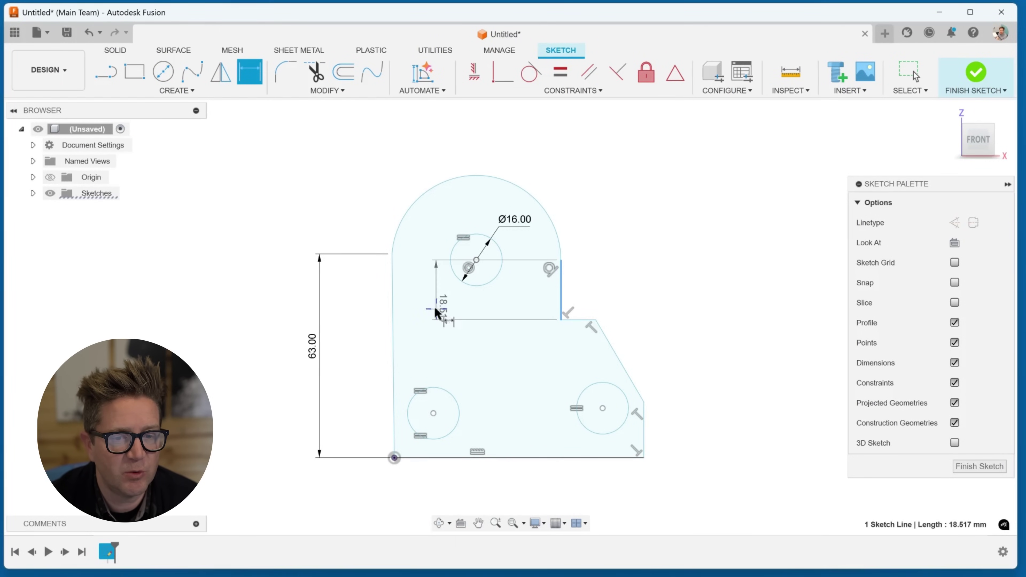
left_click(394, 304)
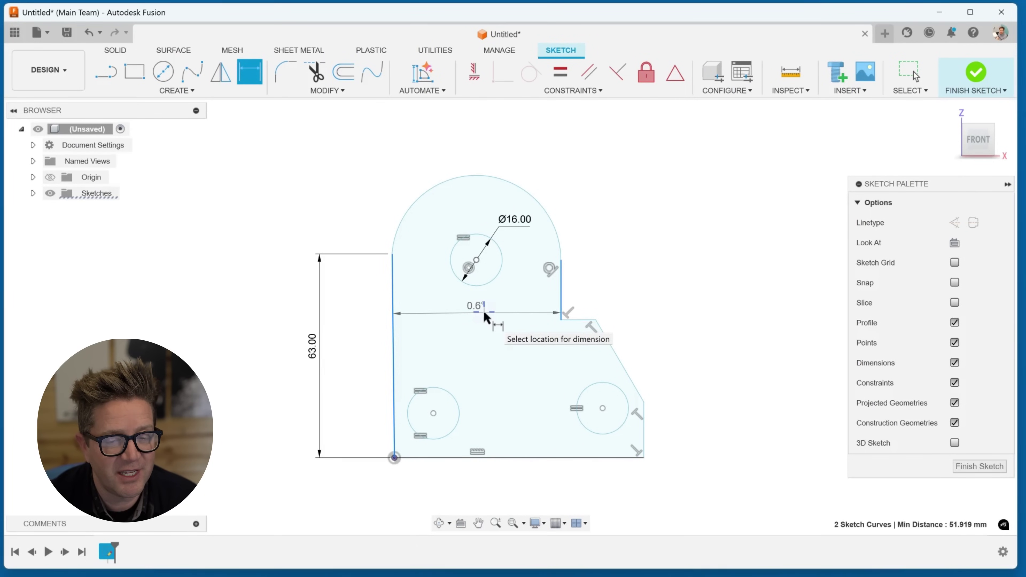
key("Escape")
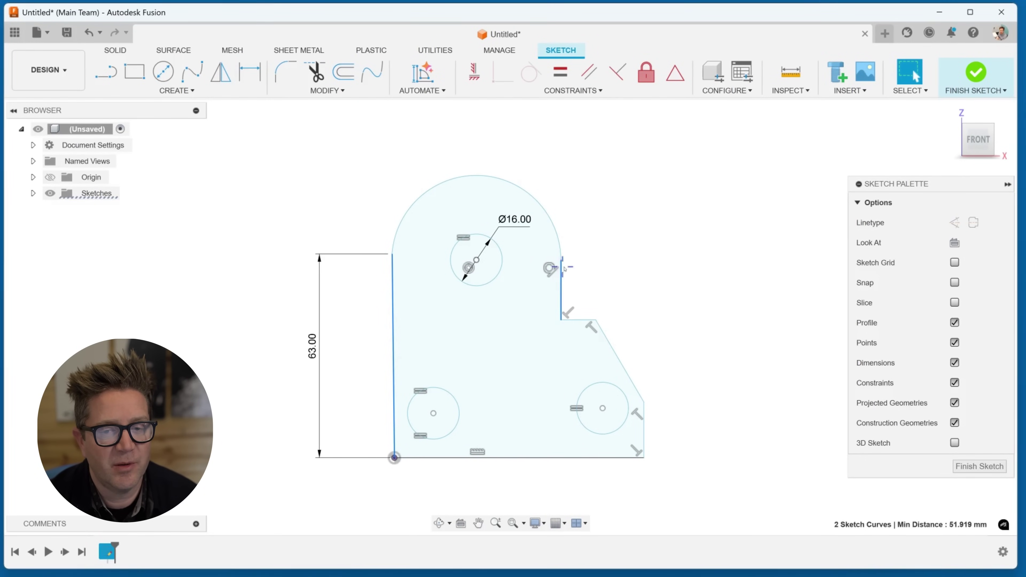
Apply a Horizontal/Vertical constraint to the long left edge of the bracket profile.
left_click(566, 269)
left_click(561, 271)
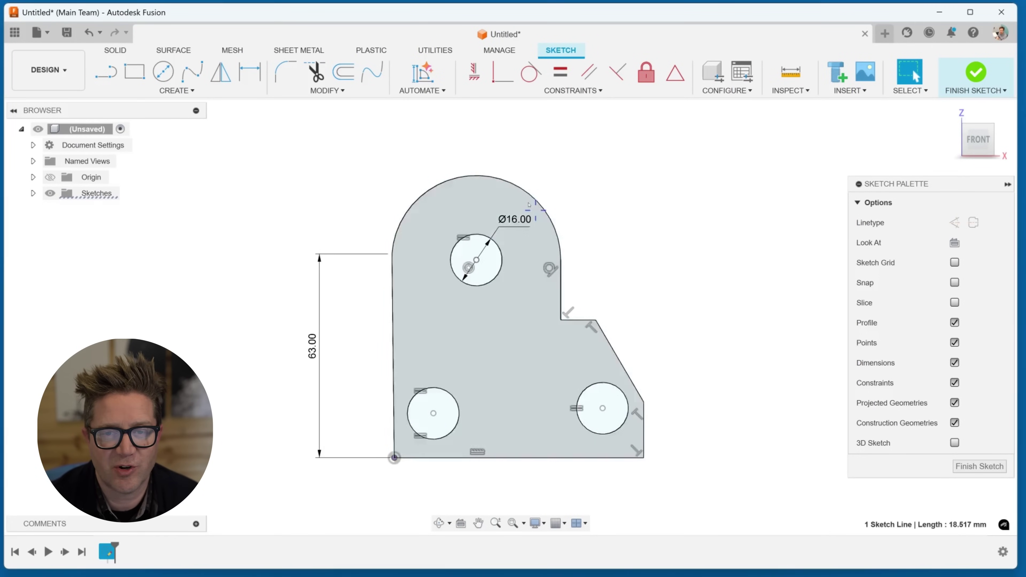
left_click(474, 71)
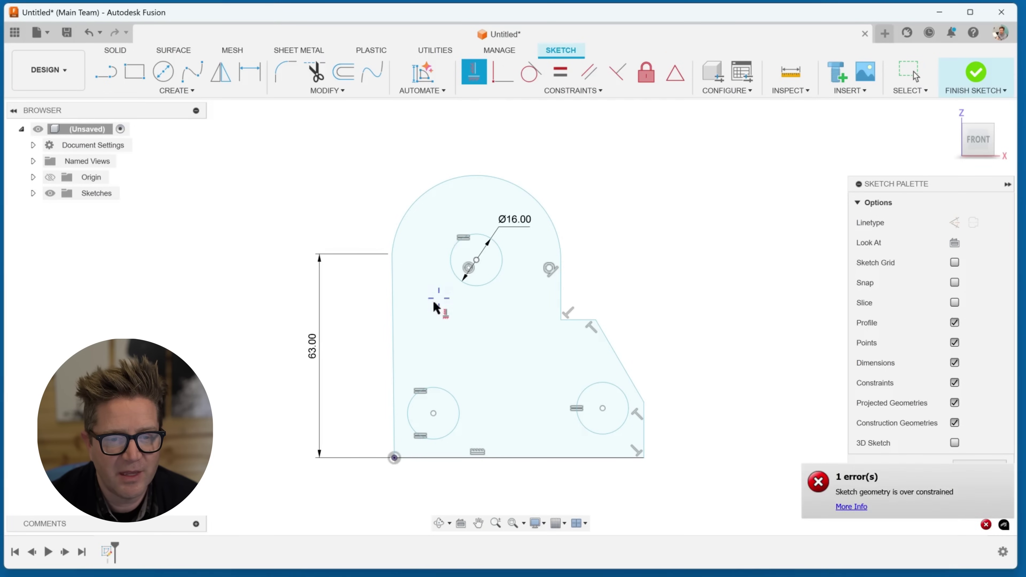
left_click(393, 313)
key("Escape")
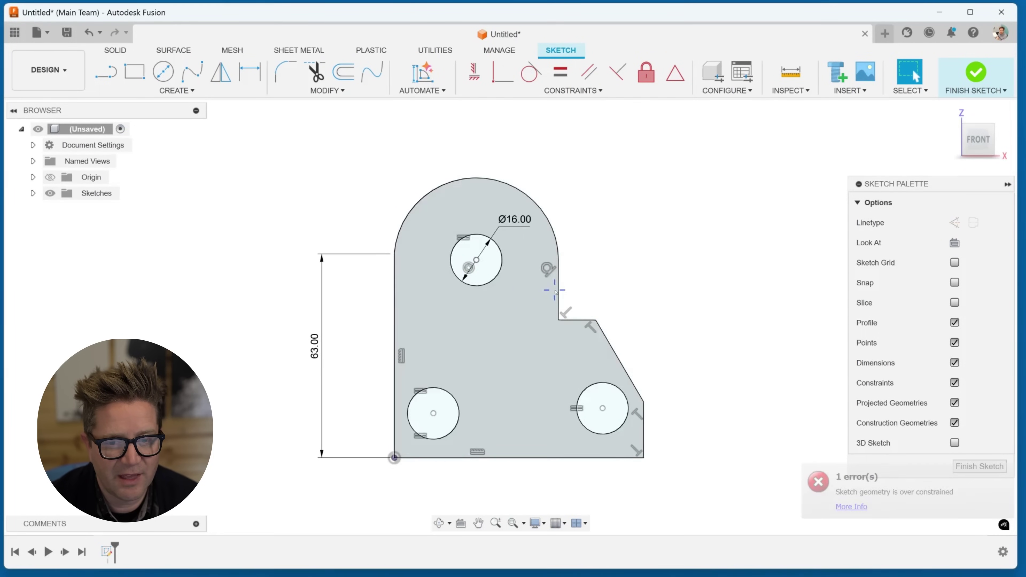
key("d")
left_click(559, 291)
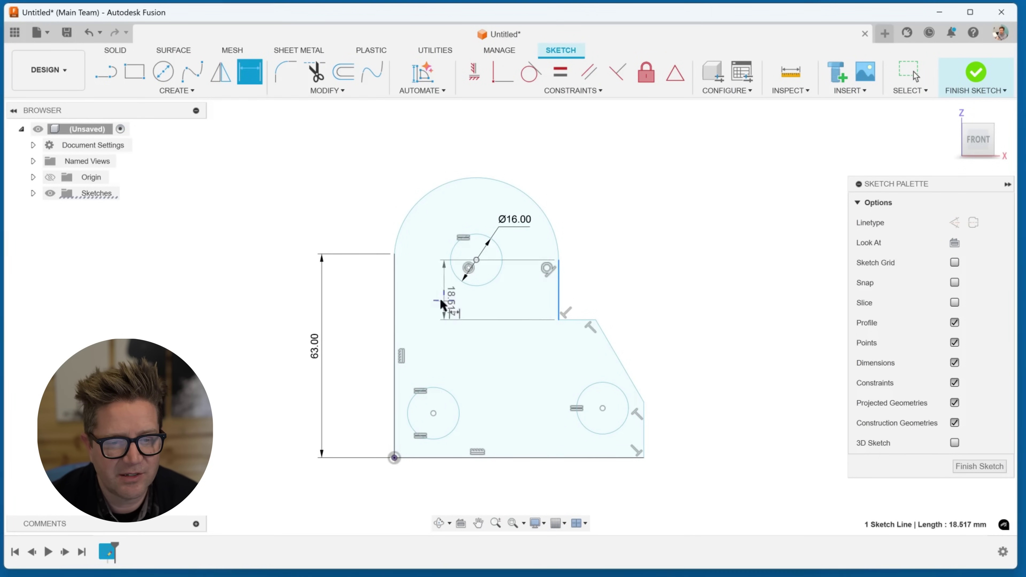
left_click(394, 297)
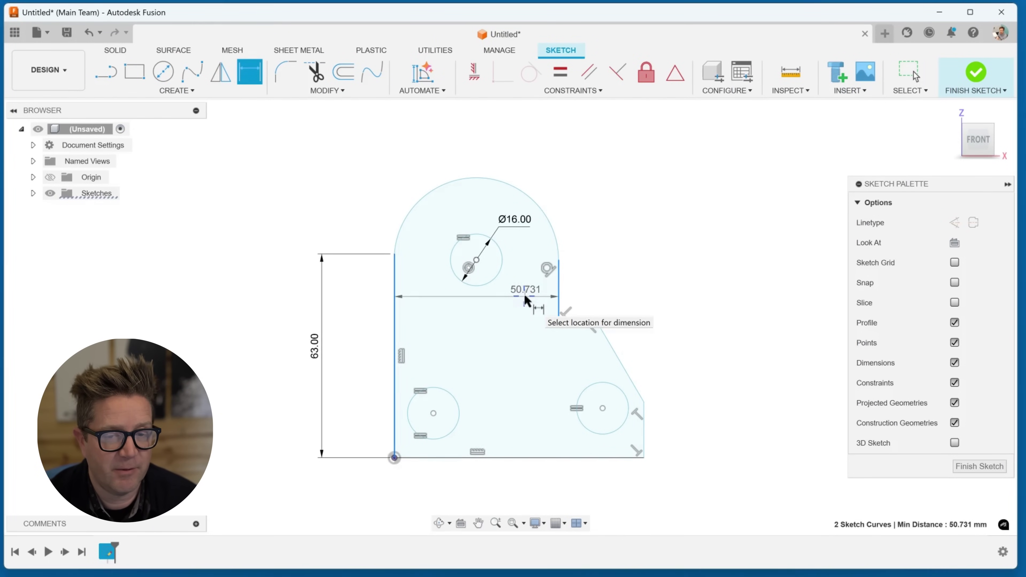
key("Escape")
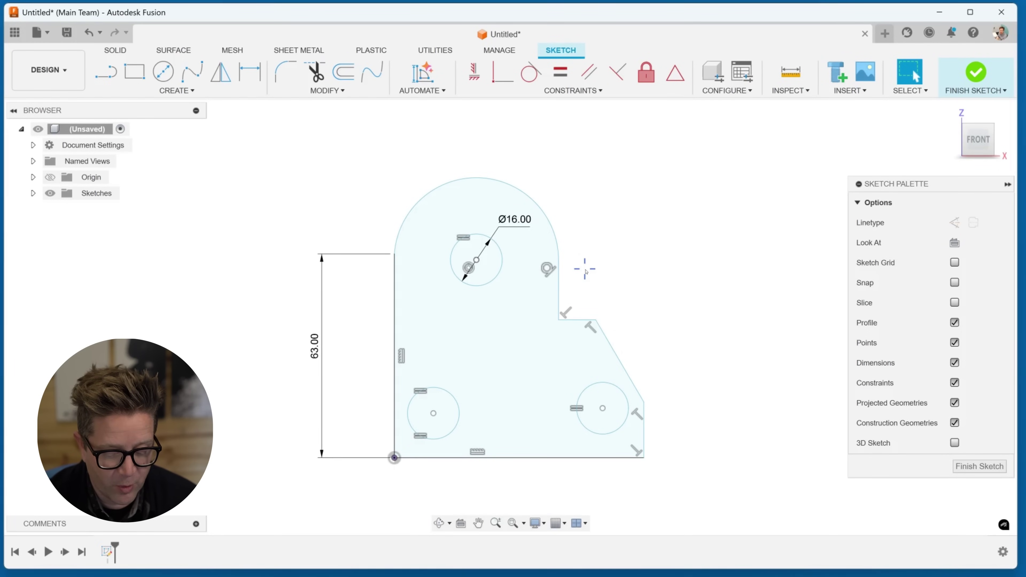
Dimension the vertical distance between the notch's inner corner and the upper endpoint of the long left edge as 21 mm.
key("d")
left_click(559, 321)
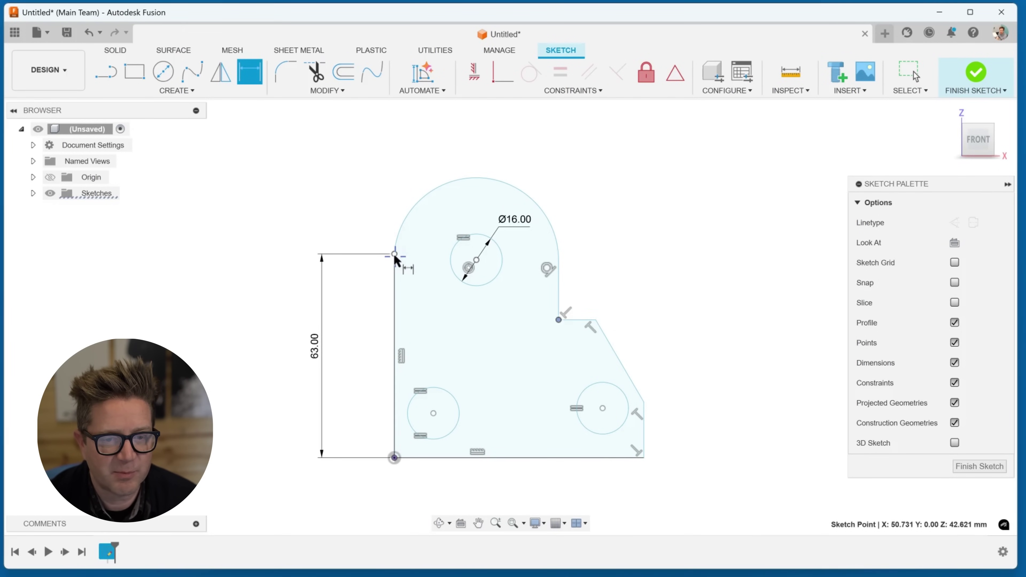
left_click(394, 255)
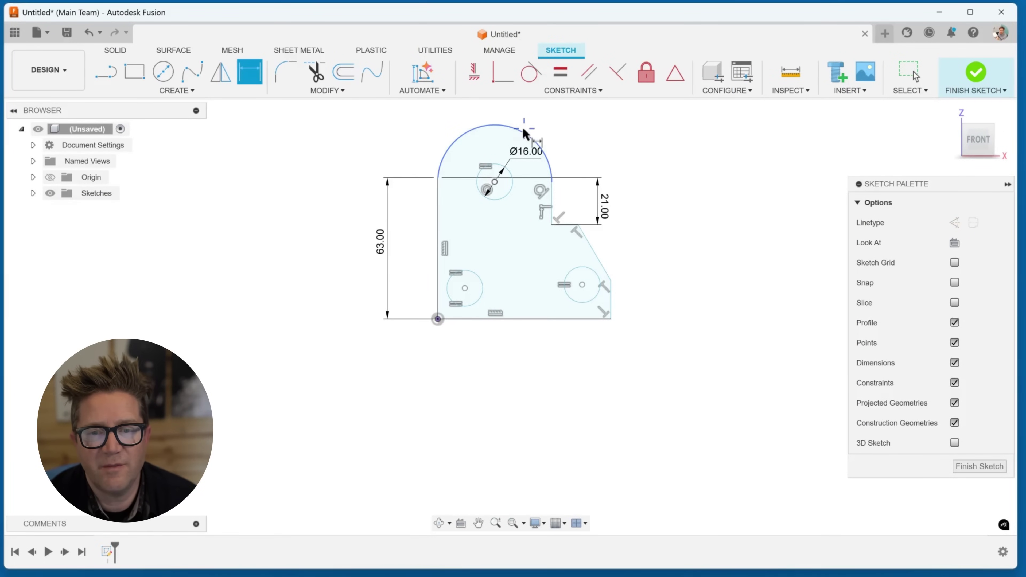
Dimension the radius of the large arc as 25 mm.
left_click(529, 133)
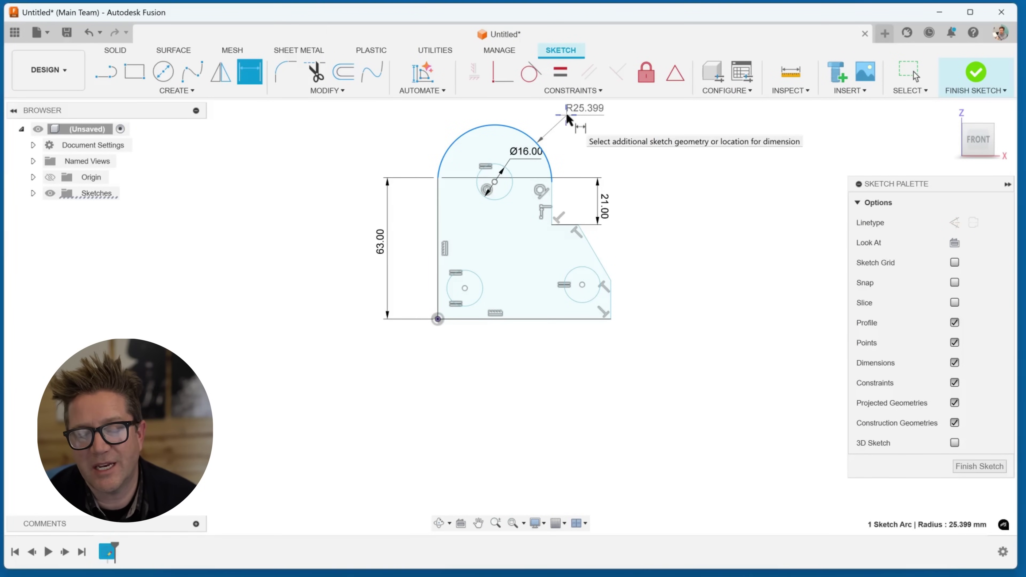
scroll(568, 122, "up", 5)
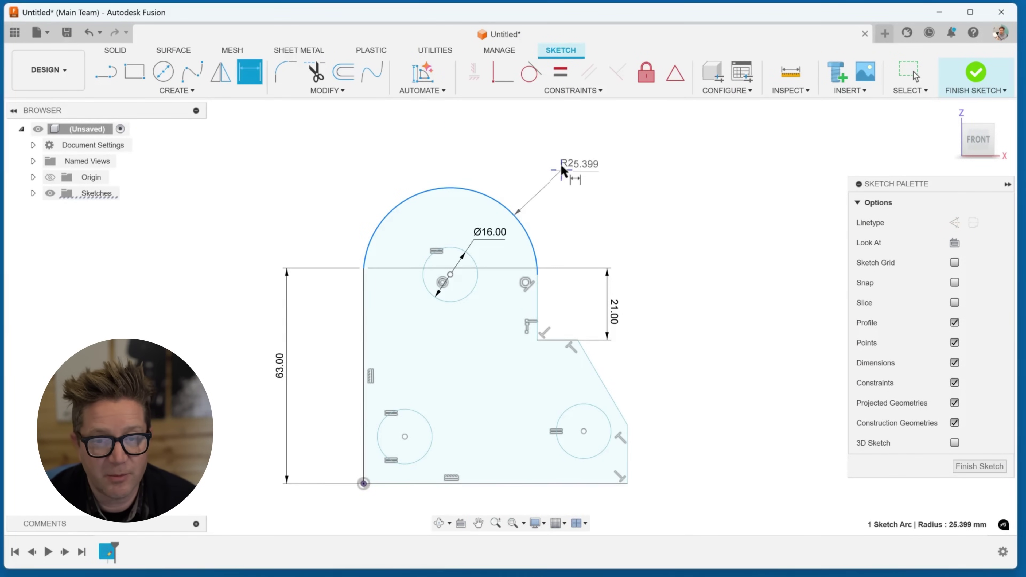
left_click(564, 164)
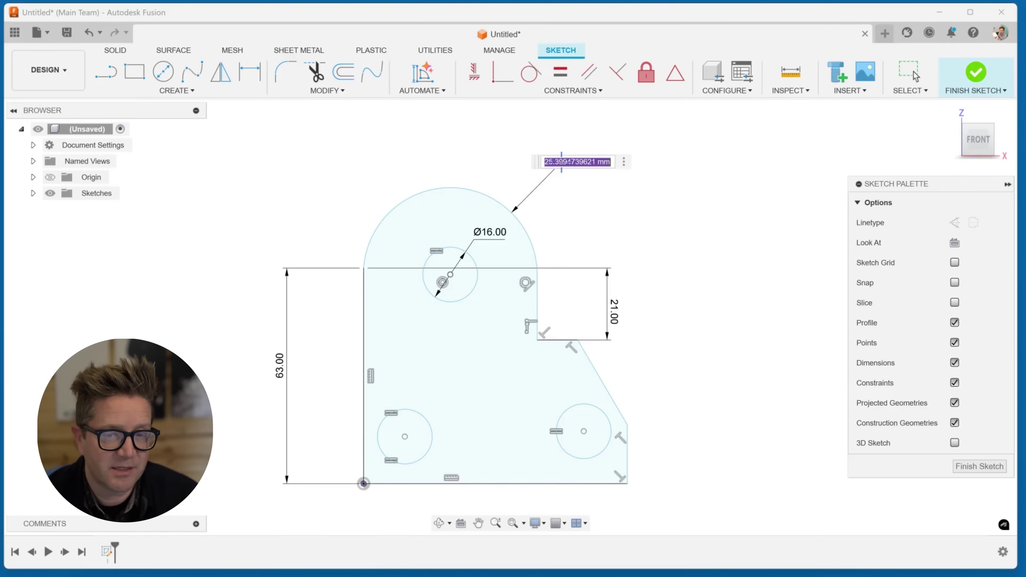
type("25")
key("Return")
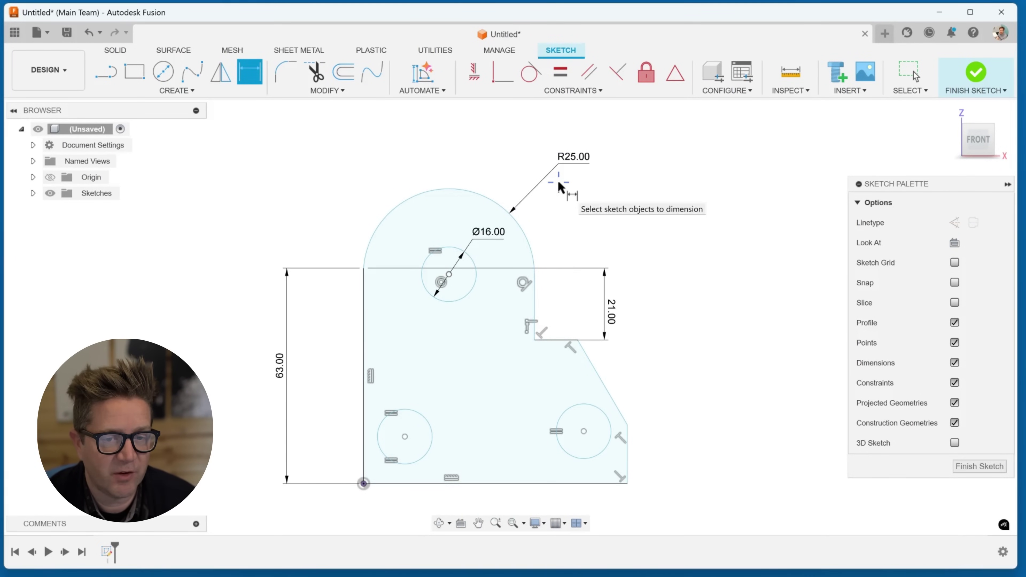
Add a second, driven diameter dimension to the upper hole and delete it again.
left_click(459, 252)
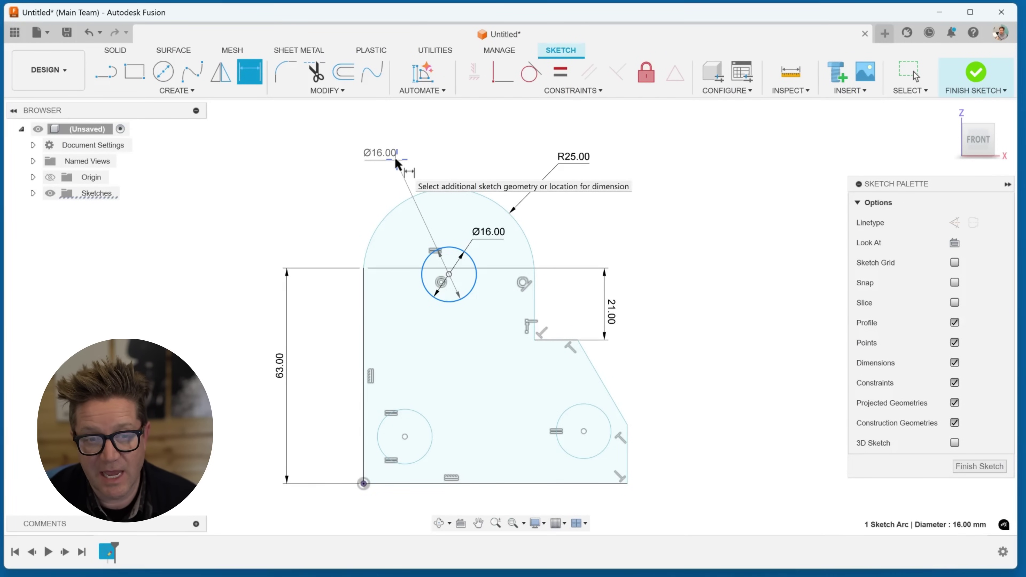
left_click(395, 161)
left_click(570, 329)
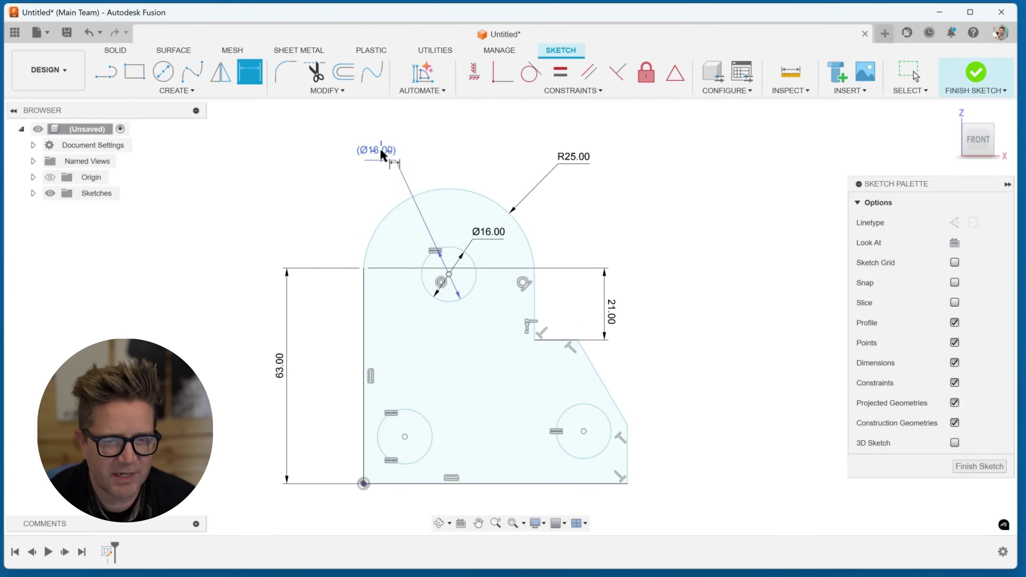
left_click(380, 150)
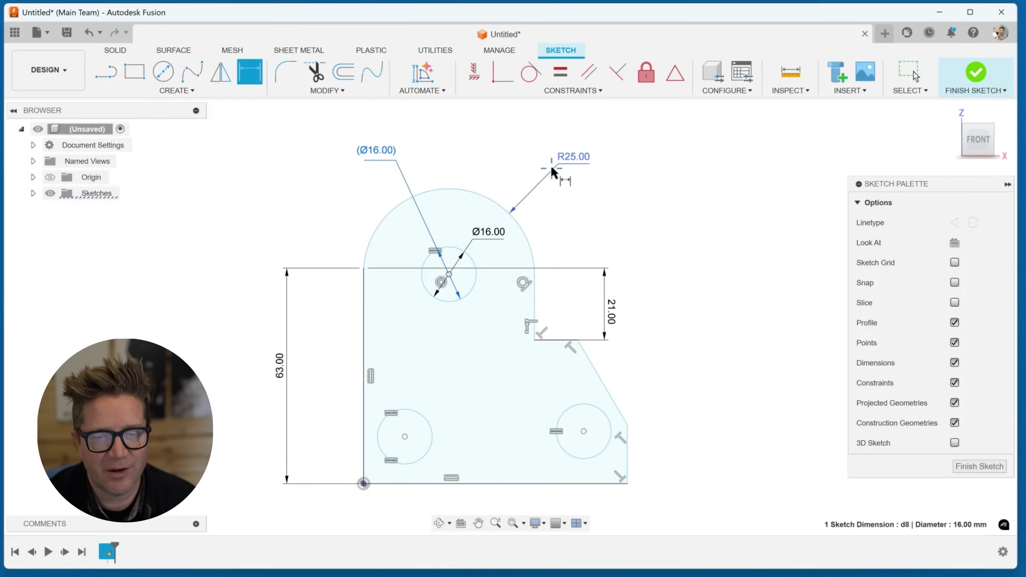
key("Escape")
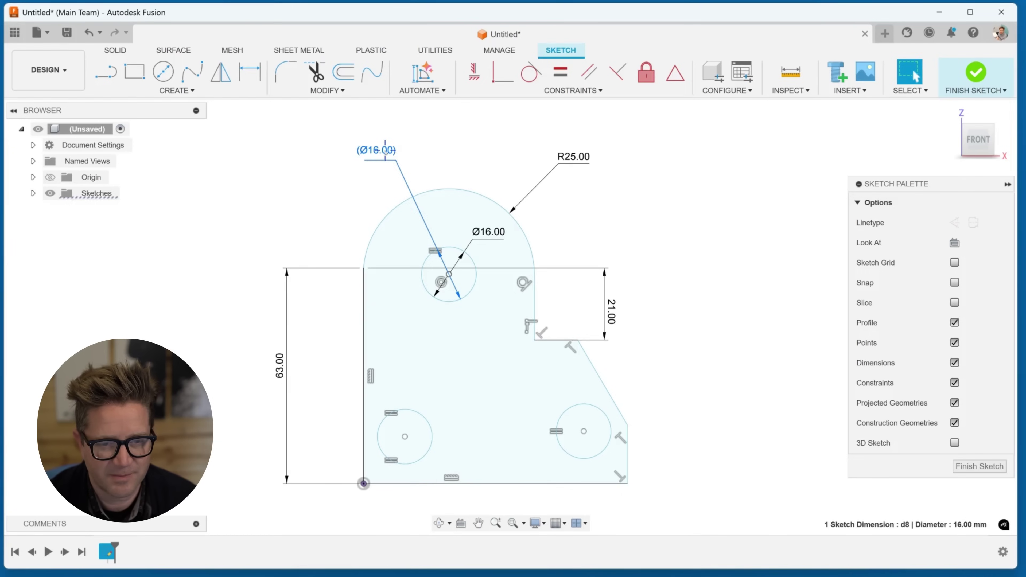
key("Delete")
Dimension the angle between the slanted edge and the short right vertical edge as 150°.
key("d")
scroll(649, 421, "up", 1)
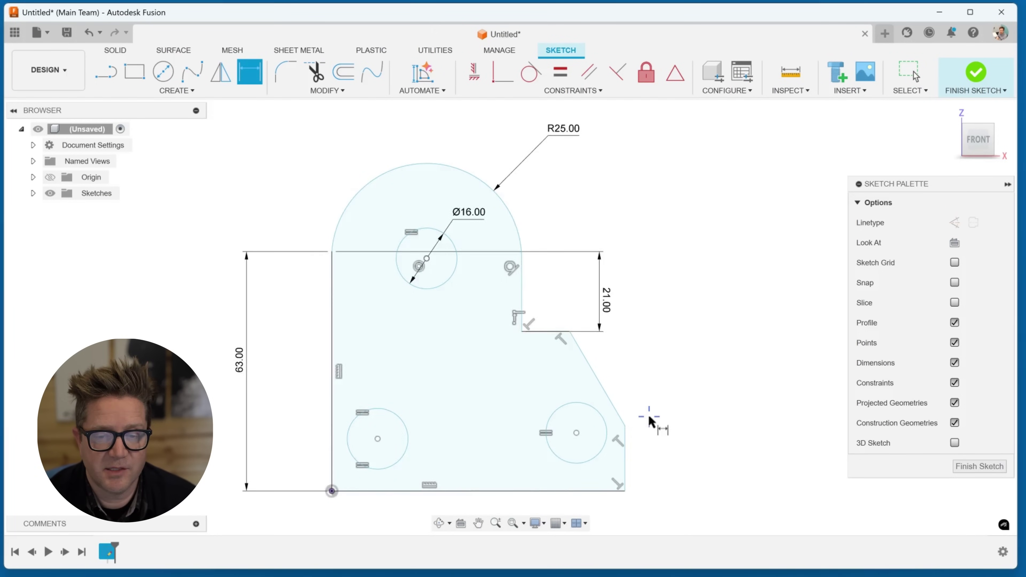
scroll(649, 420, "up", 2)
left_click(606, 420)
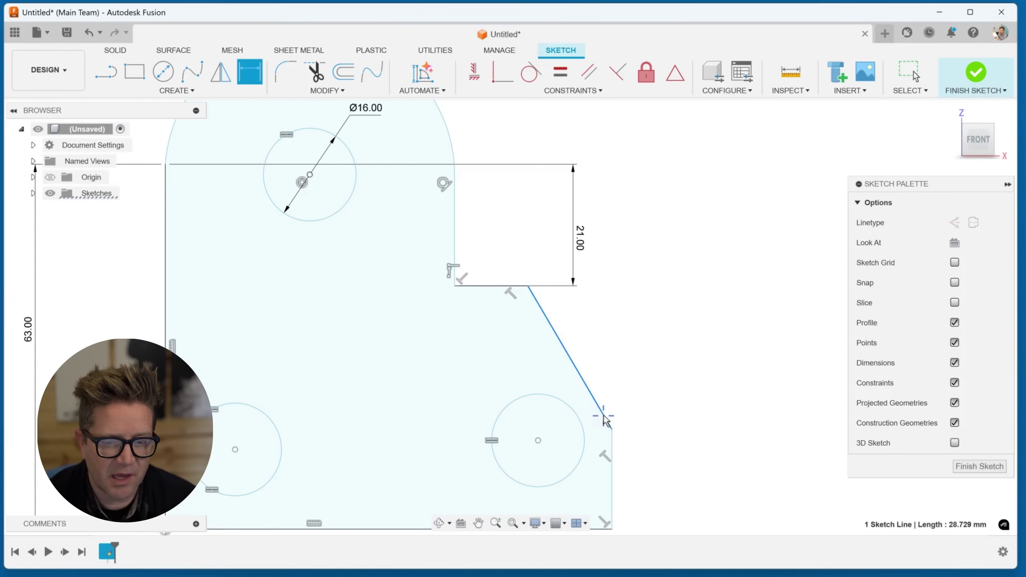
left_click(610, 476)
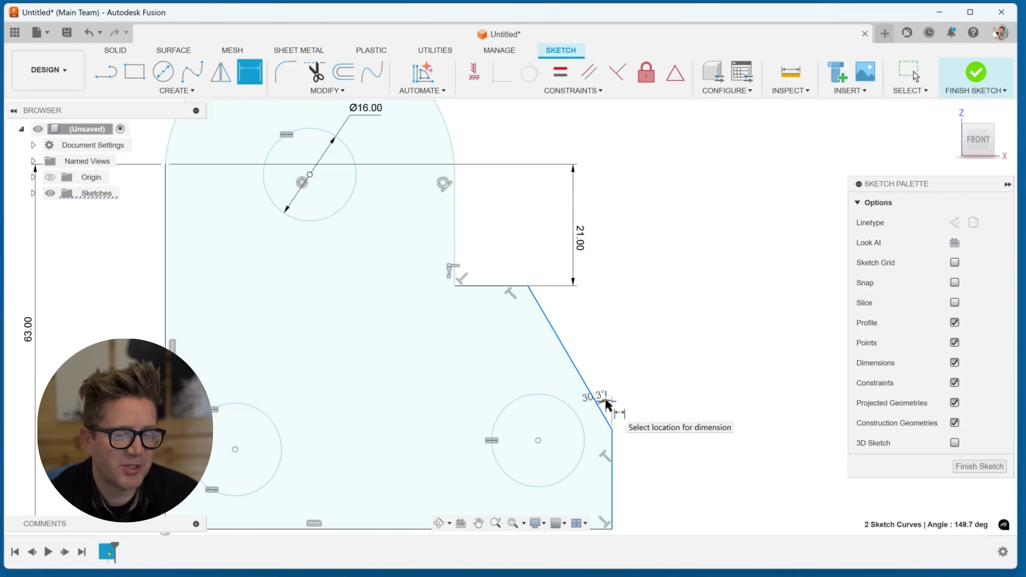
left_click(643, 368)
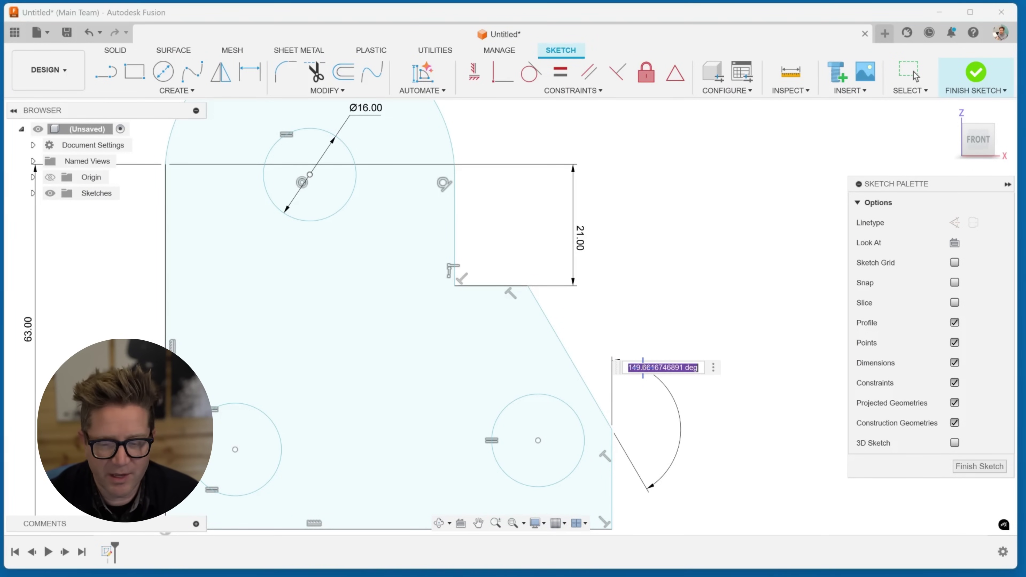
type("1")
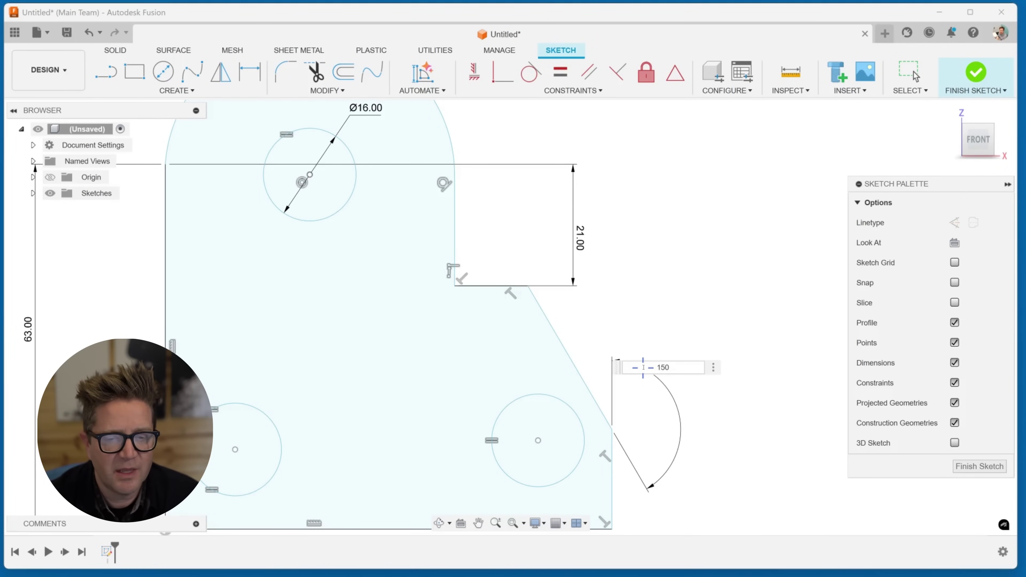
type("50")
key("Return")
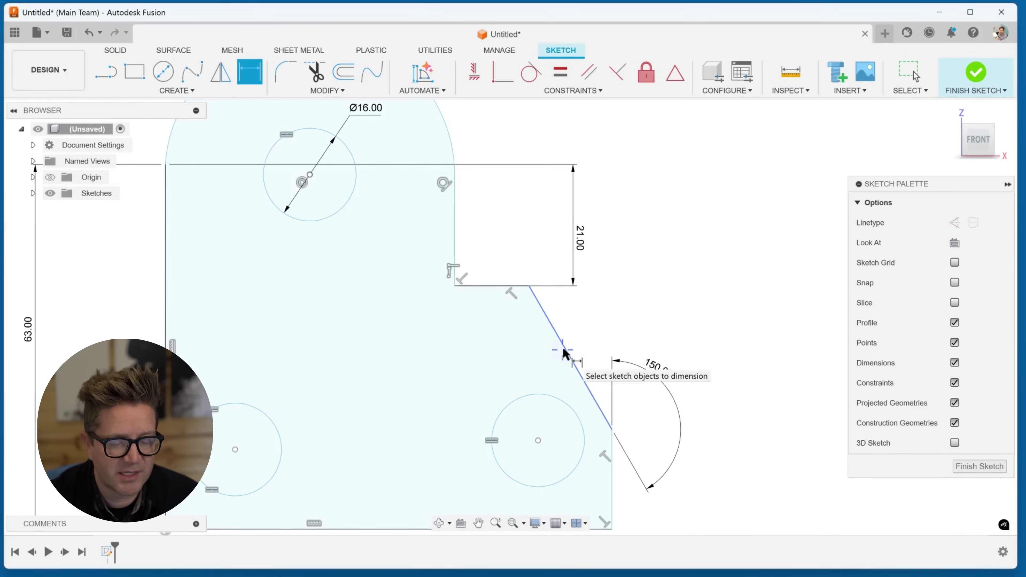
Undo the 150° angle dimension on the slanted edge.
scroll(630, 409, "down", 3)
scroll(628, 418, "up", 2)
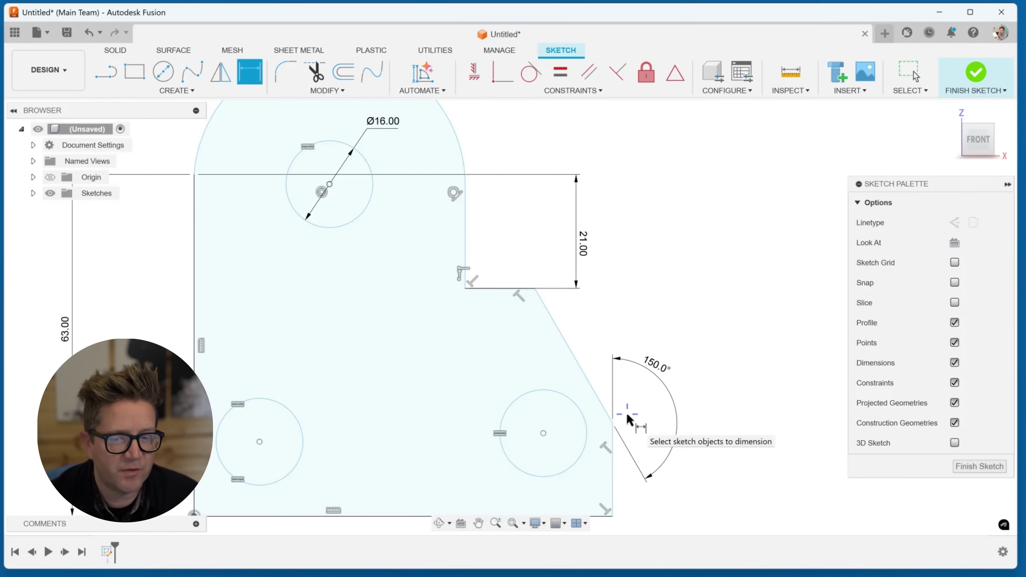
key("ctrl+z")
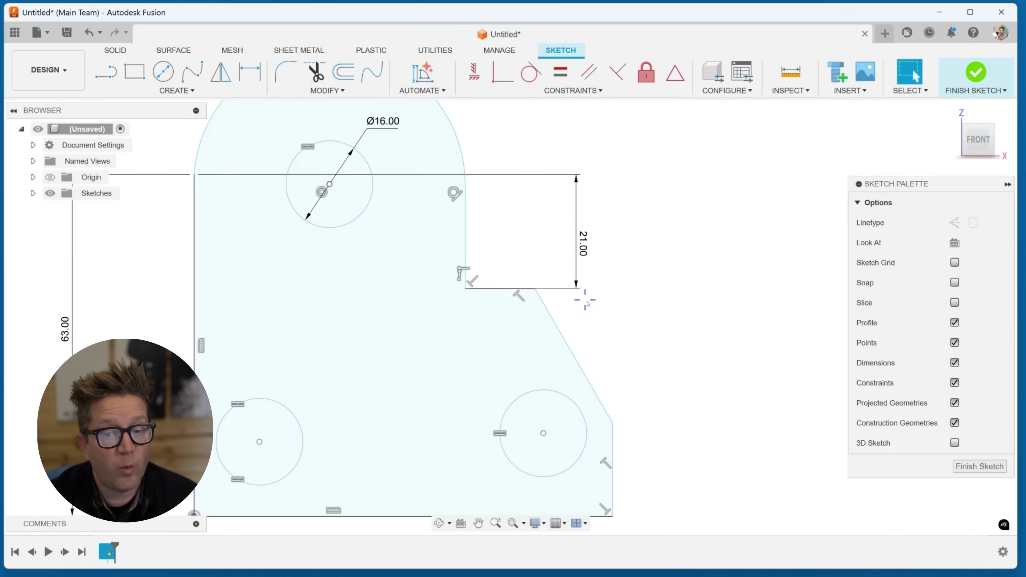
Draw a horizontal line about 12 mm long outward from the slanted edge's lower end and convert it to construction geometry.
key("l")
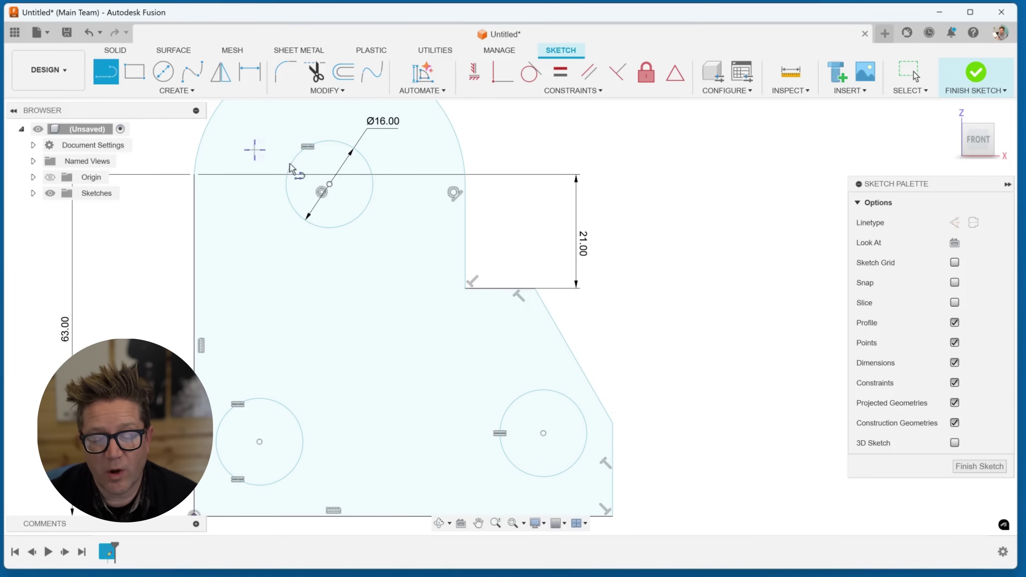
left_click(614, 423)
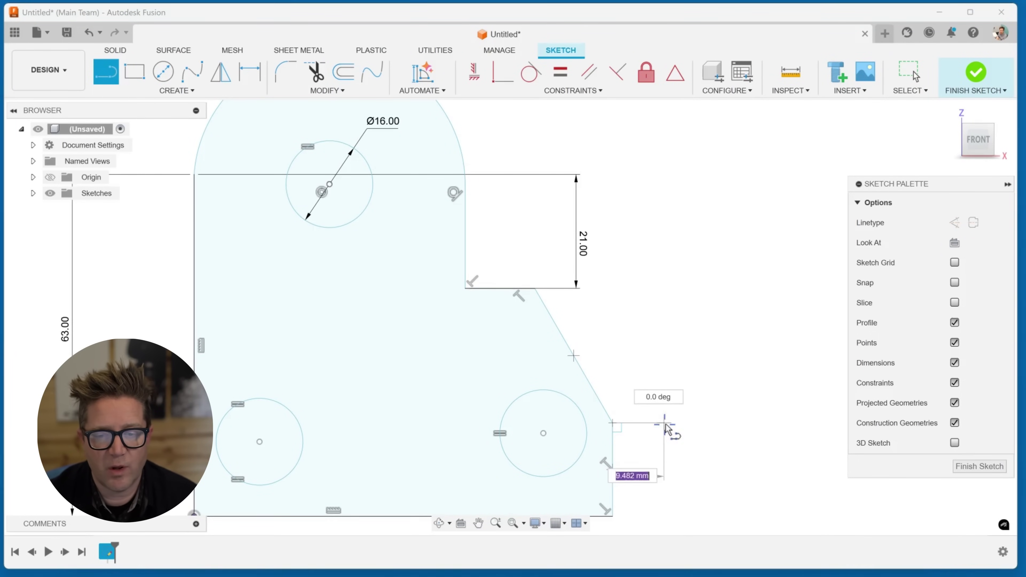
left_click(681, 423)
key("Escape")
scroll(635, 423, "up", 5)
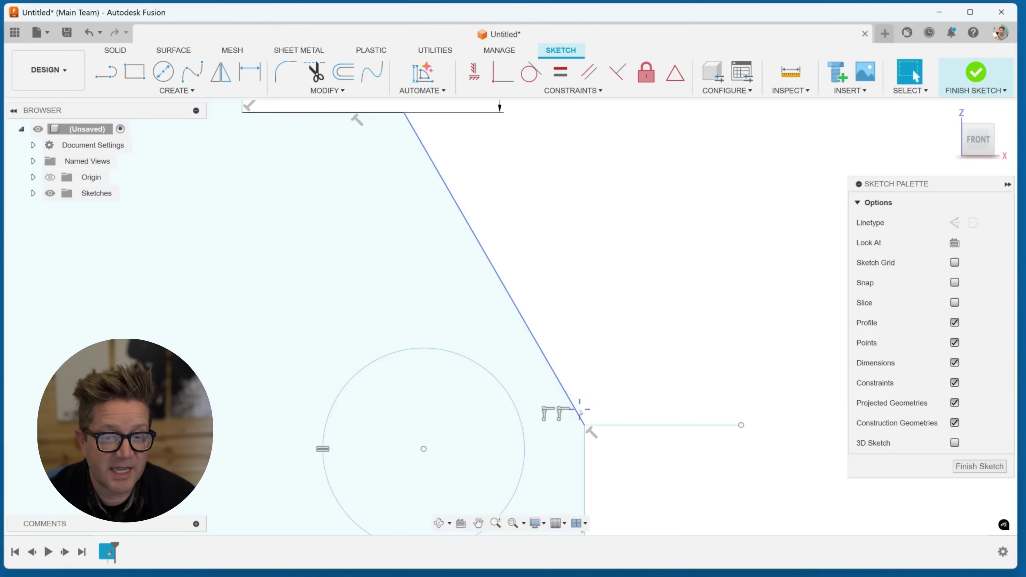
left_click(617, 424)
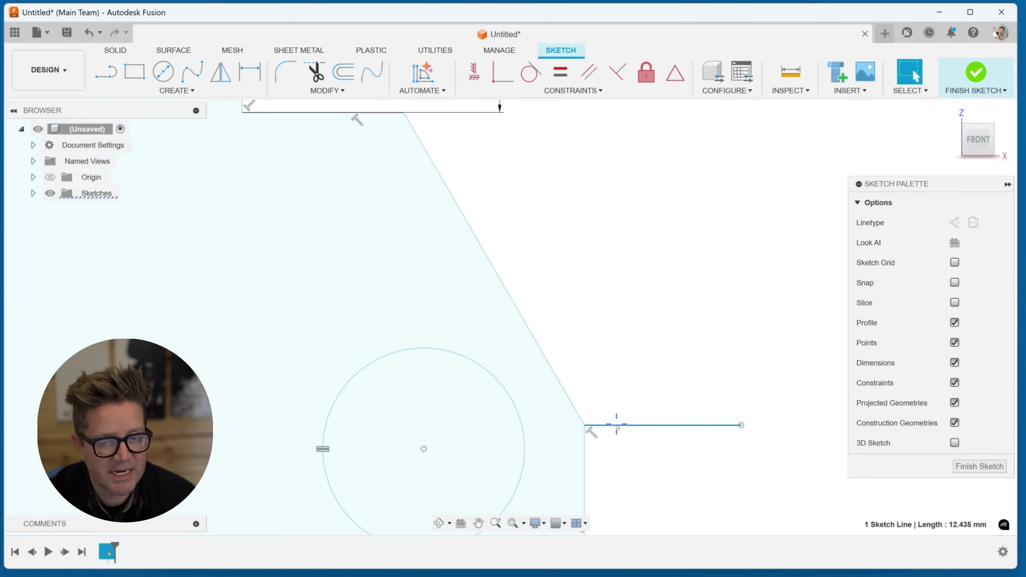
key("x")
Dimension the angle between the slanted edge and the horizontal construction line as 115°.
key("d")
left_click(566, 395)
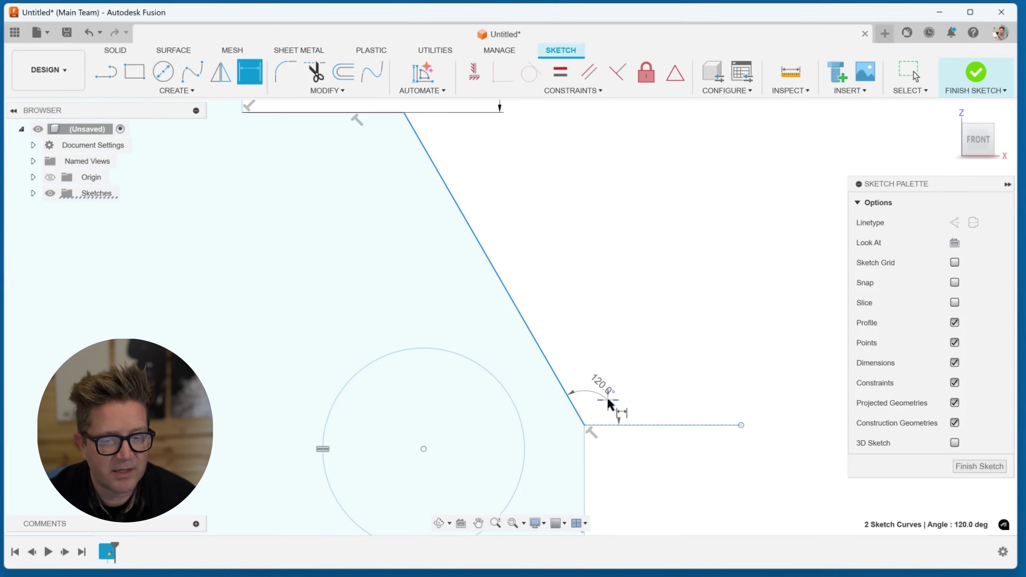
left_click(607, 398)
type("115")
key("Return")
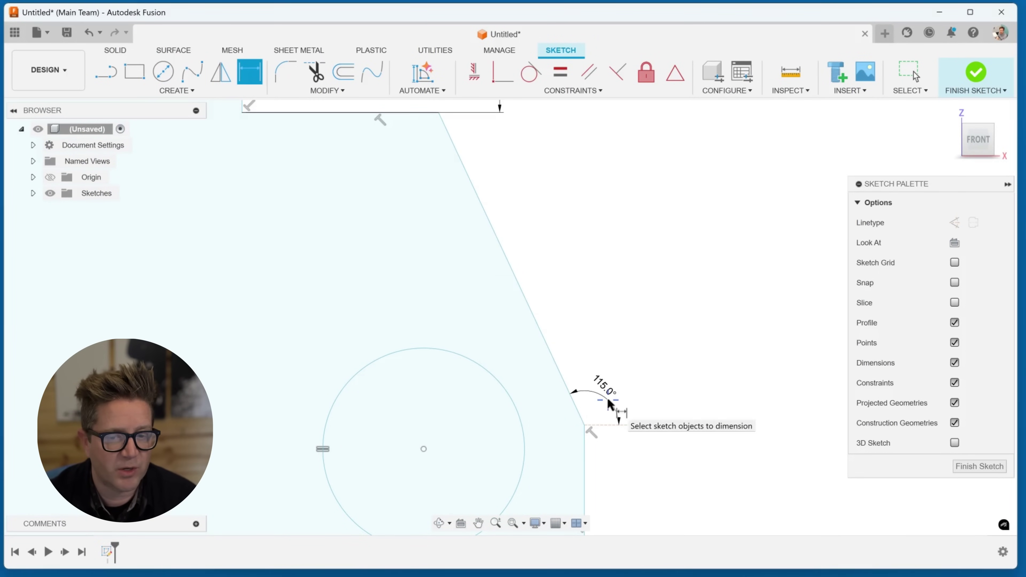
scroll(598, 387, "down", 2)
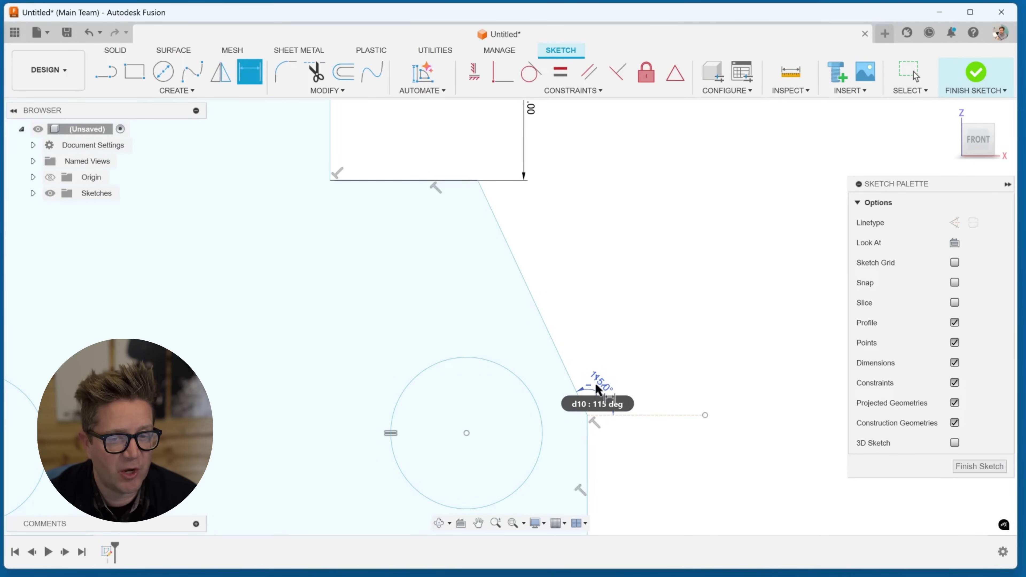
key("Escape")
Delete the upper hole's diameter dimension and enlarge the hole to about 23 mm in diameter.
scroll(532, 352, "down", 4)
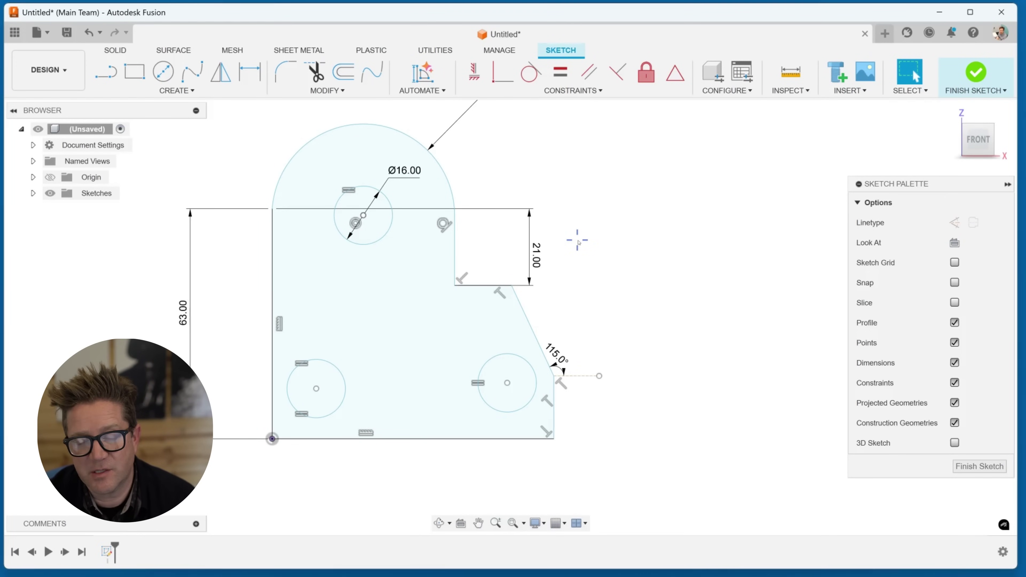
scroll(500, 199, "down", 2)
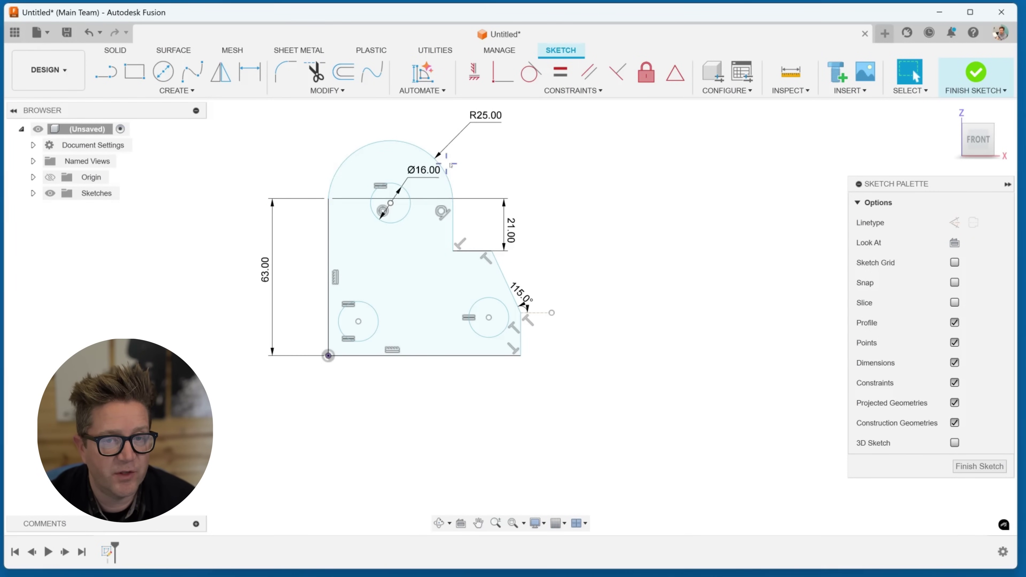
scroll(468, 162, "up", 1)
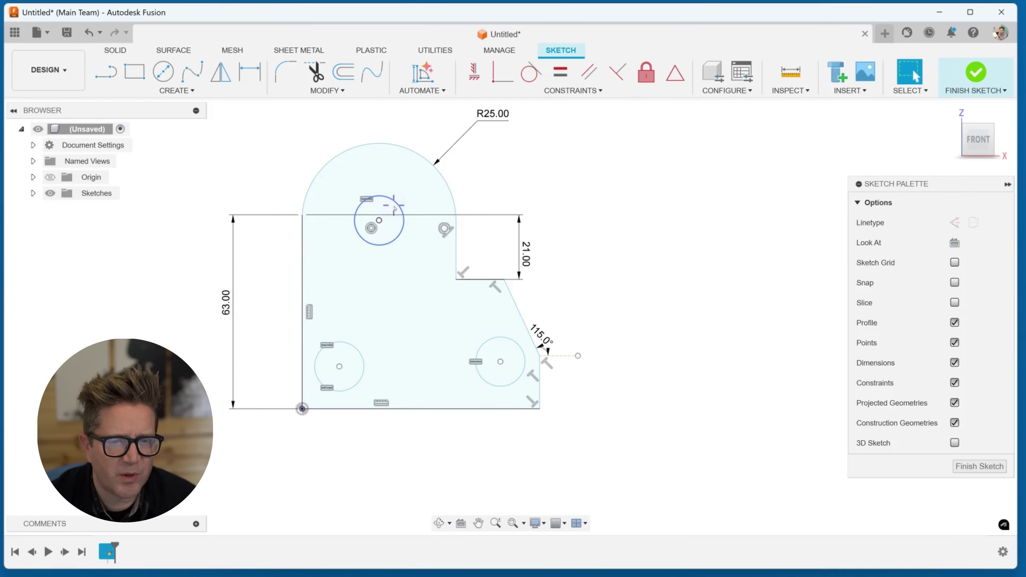
mouse_move(395, 203)
left_mouse_down()
mouse_move(413, 183)
mouse_move(402, 191)
left_mouse_up()
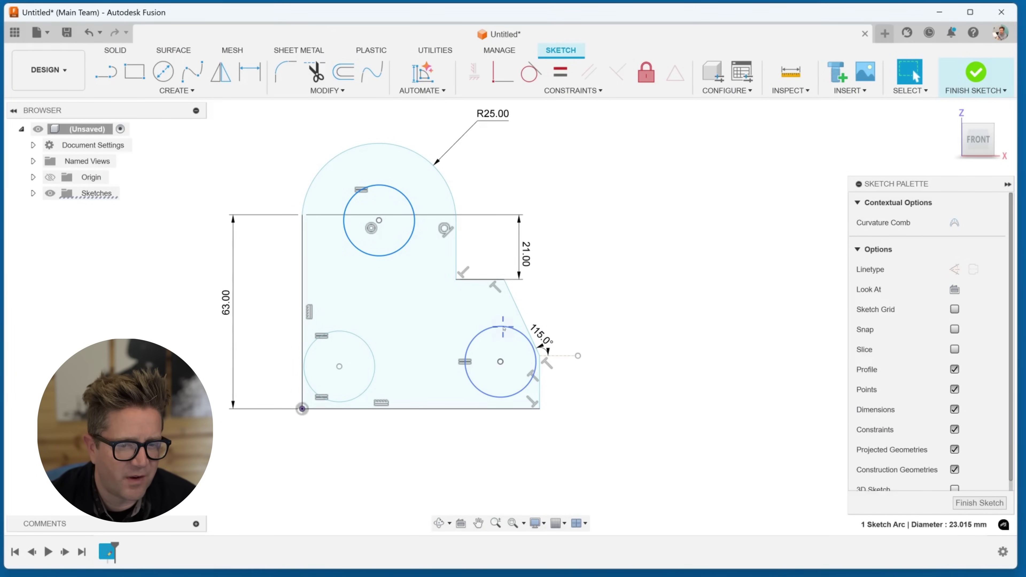
Shrink the lower-right hole to about 17 mm in diameter and shift its center inward, away from the slanted edge.
left_click_drag(504, 328, 483, 367)
left_click(481, 368)
key("d")
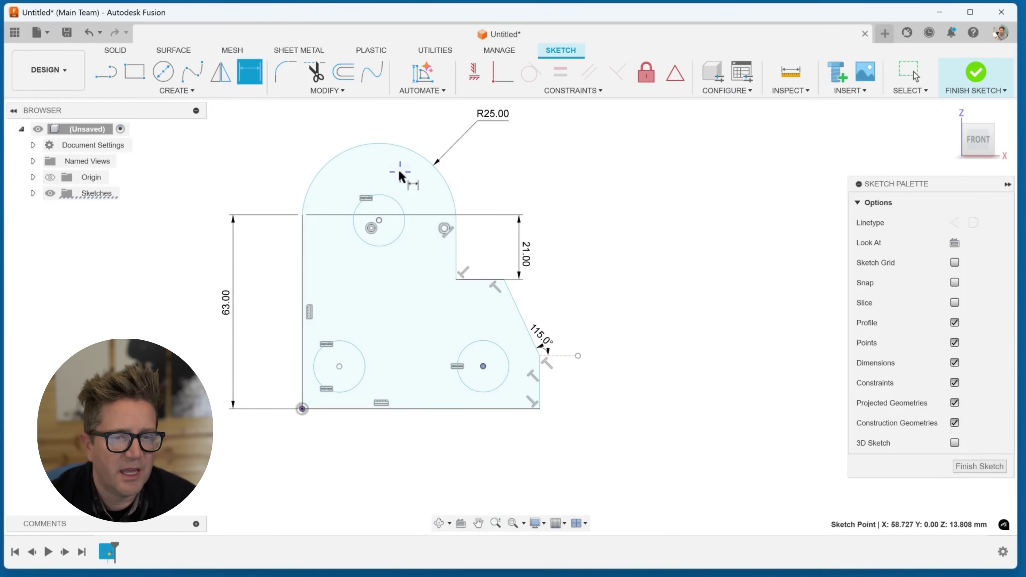
left_click(388, 200)
key("Escape")
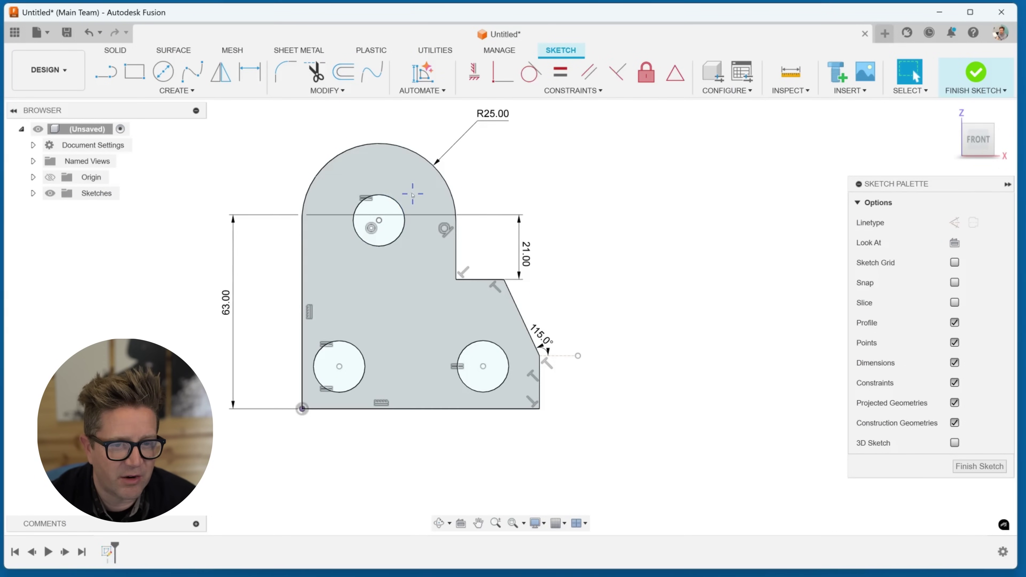
Dimension the upper hole's diameter as 15 mm.
key("d")
left_click(391, 201)
left_click(287, 146)
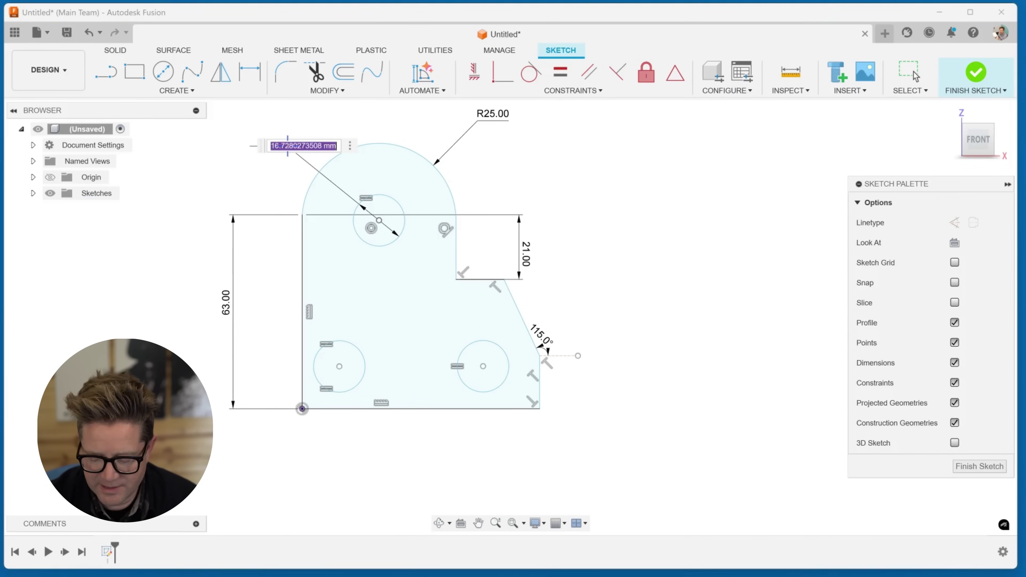
type("15")
key("Return")
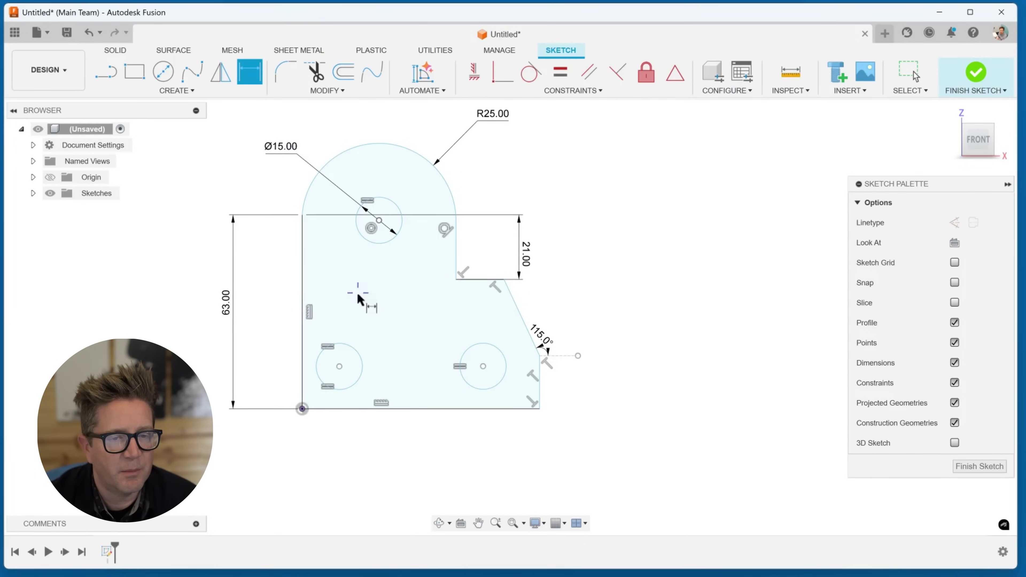
Add a driven diameter dimension to the lower-left hole and turn off further over-constrained sketch warnings.
left_click(356, 350)
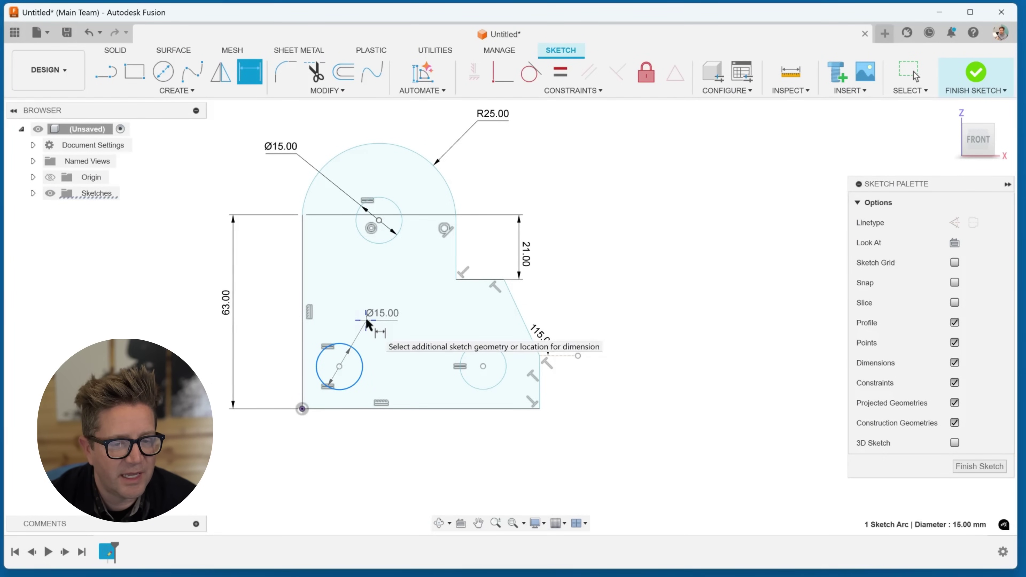
left_click(367, 323)
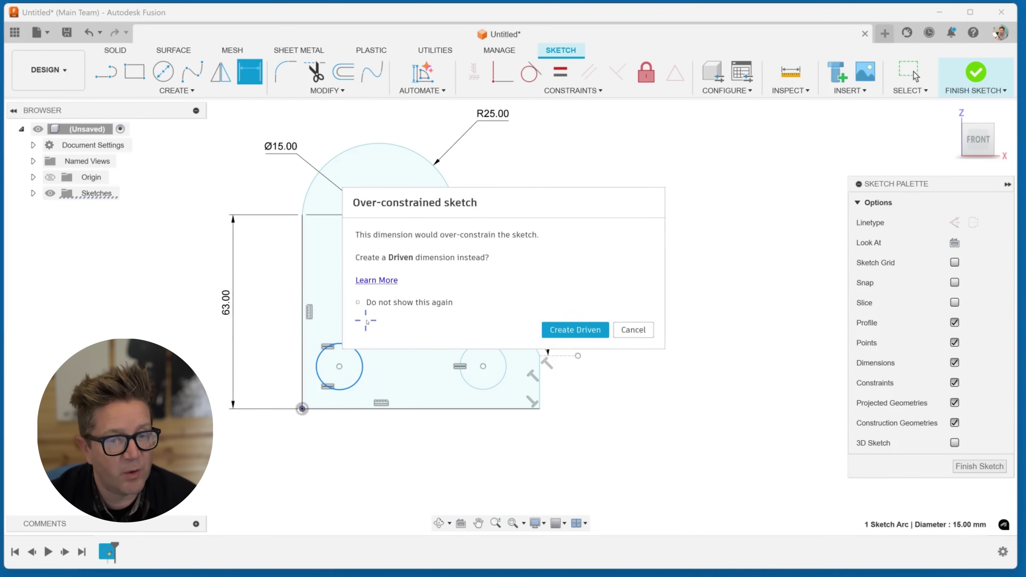
left_click(358, 302)
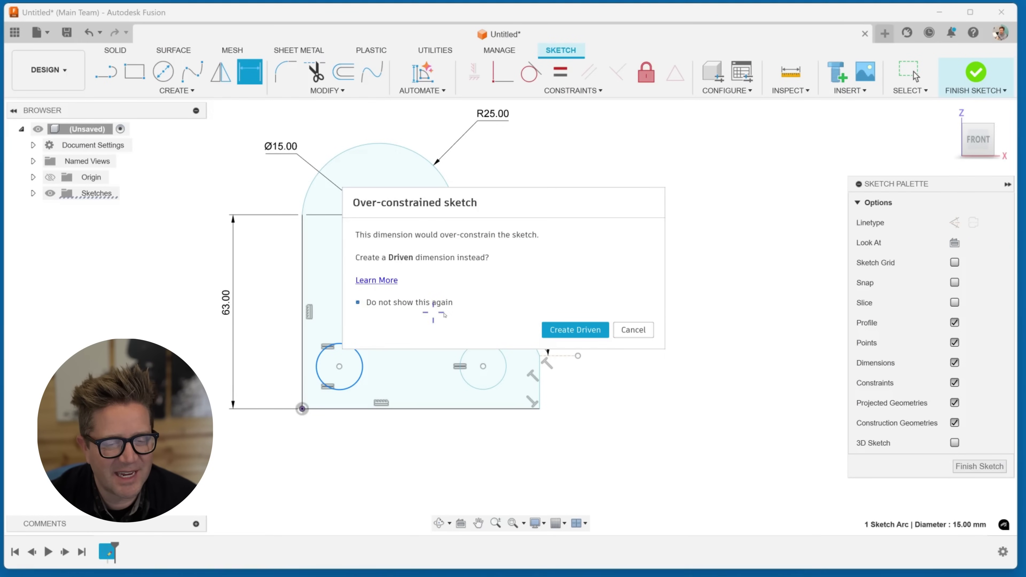
left_click(563, 329)
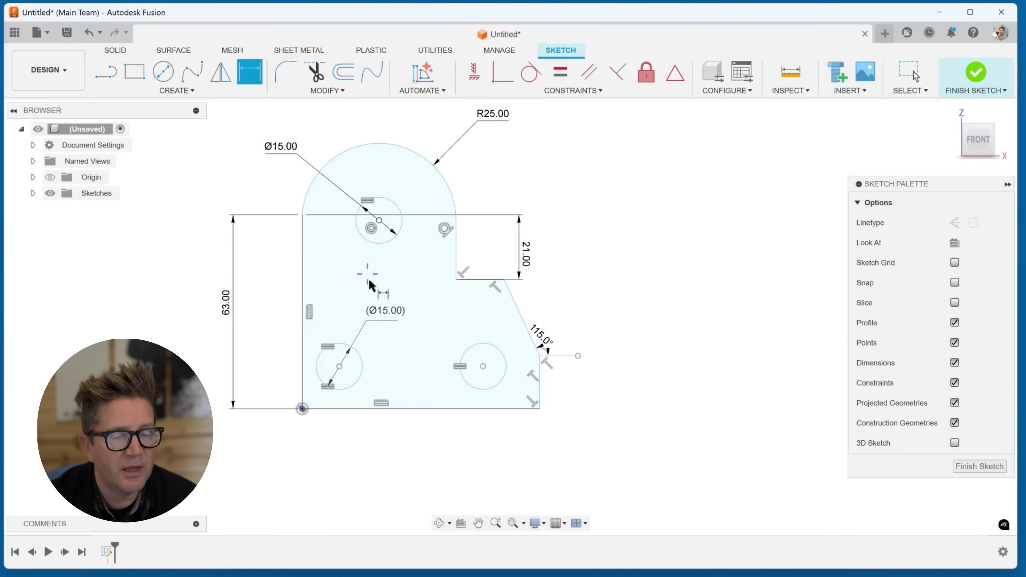
Set the upper hole's diameter to 12 mm.
double_click(275, 147)
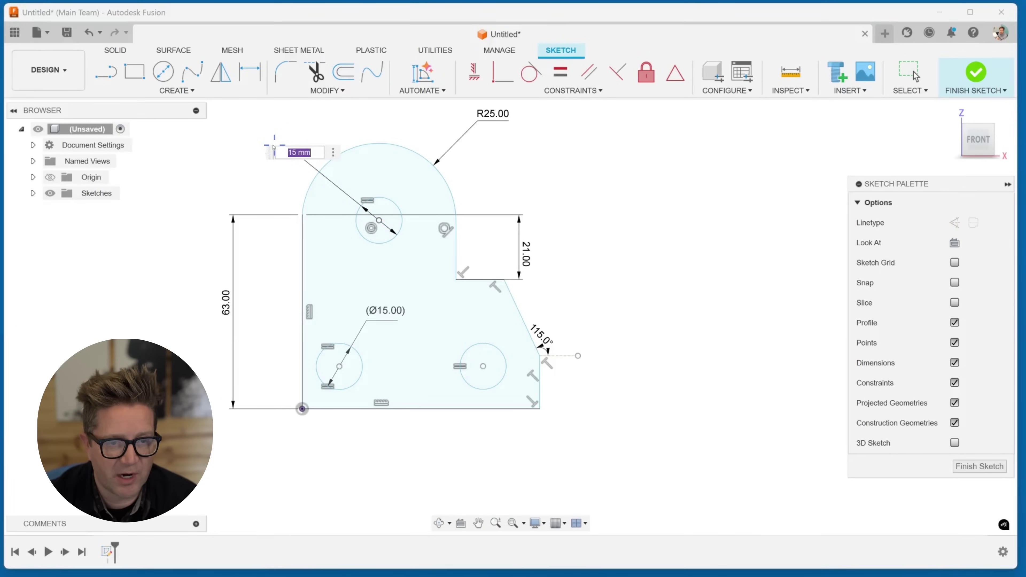
type("12")
key("Return")
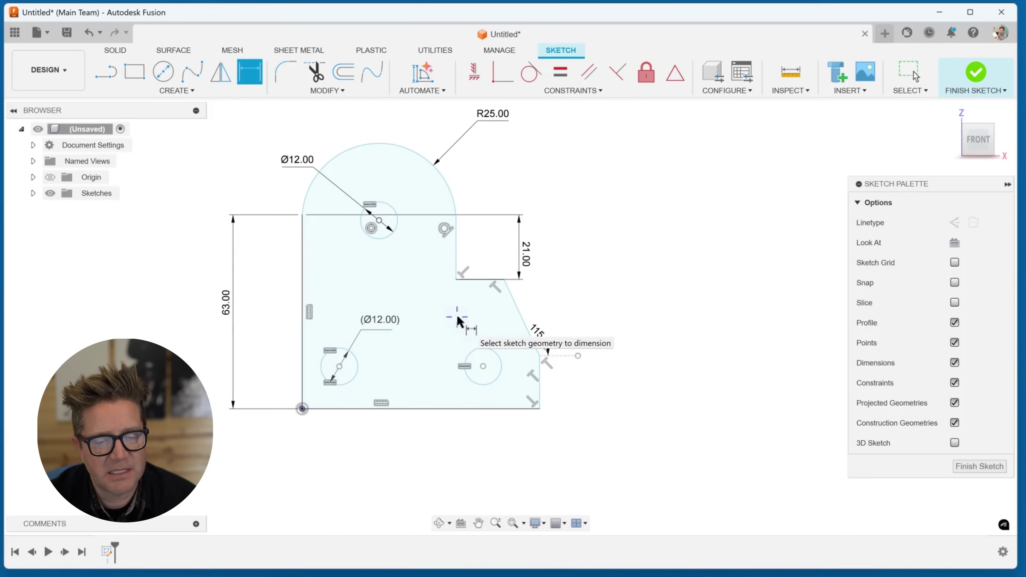
Add a driven diameter dimension to the lower-right hole.
left_click(494, 354)
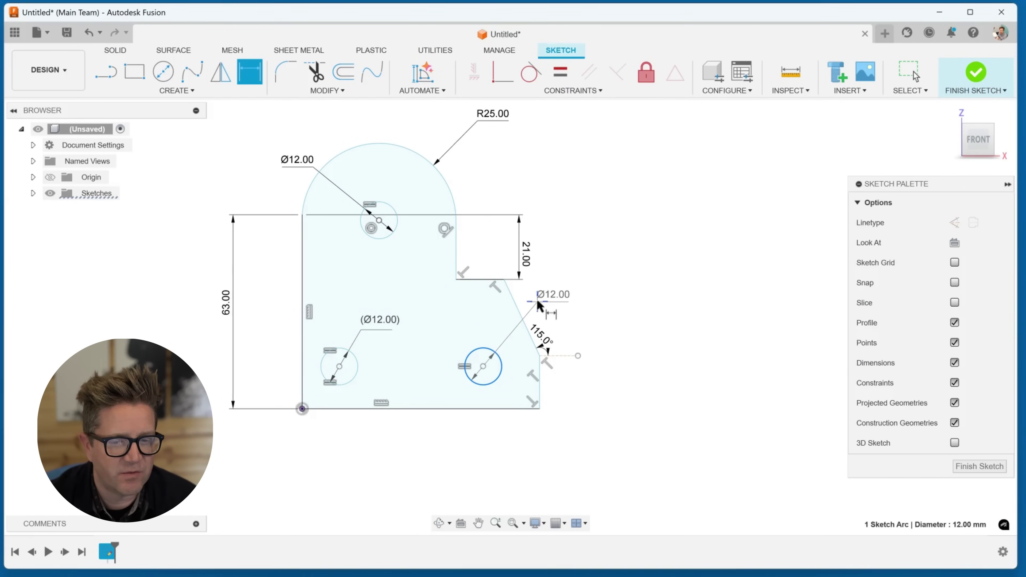
left_click(463, 318)
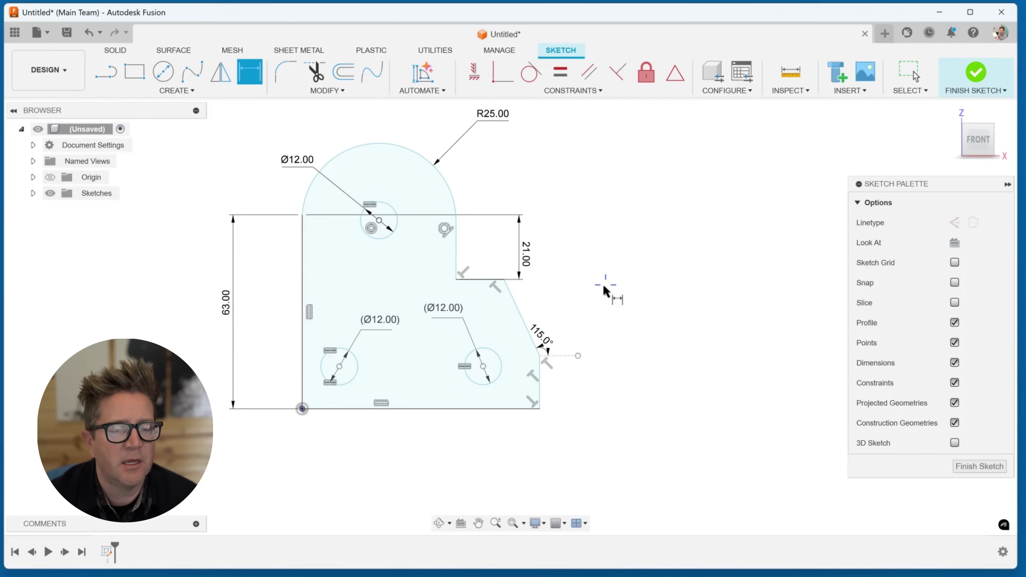
left_click(451, 308)
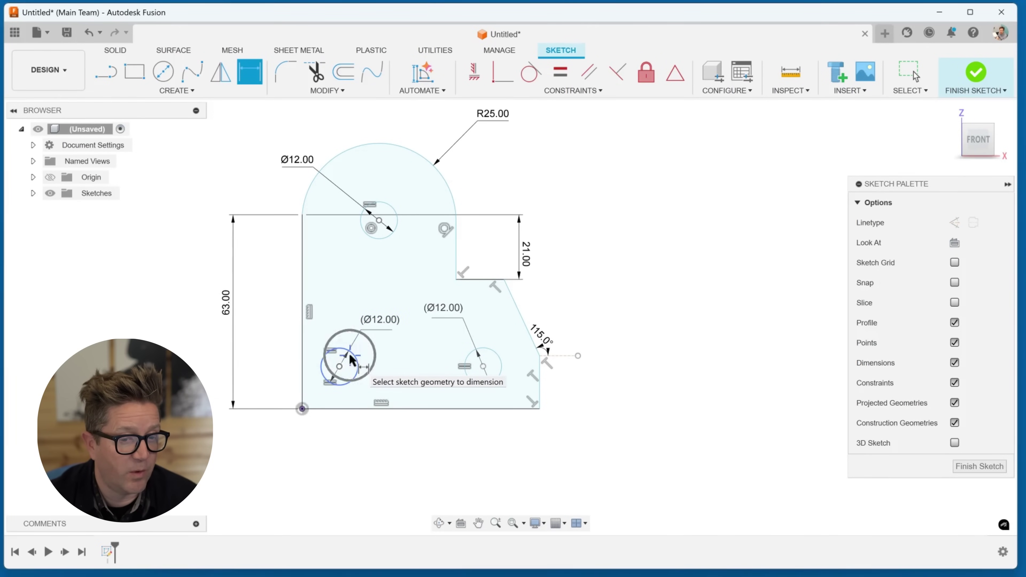
Delete the diameter dimensions of the lower-left and upper holes.
left_click(367, 323)
key("Delete")
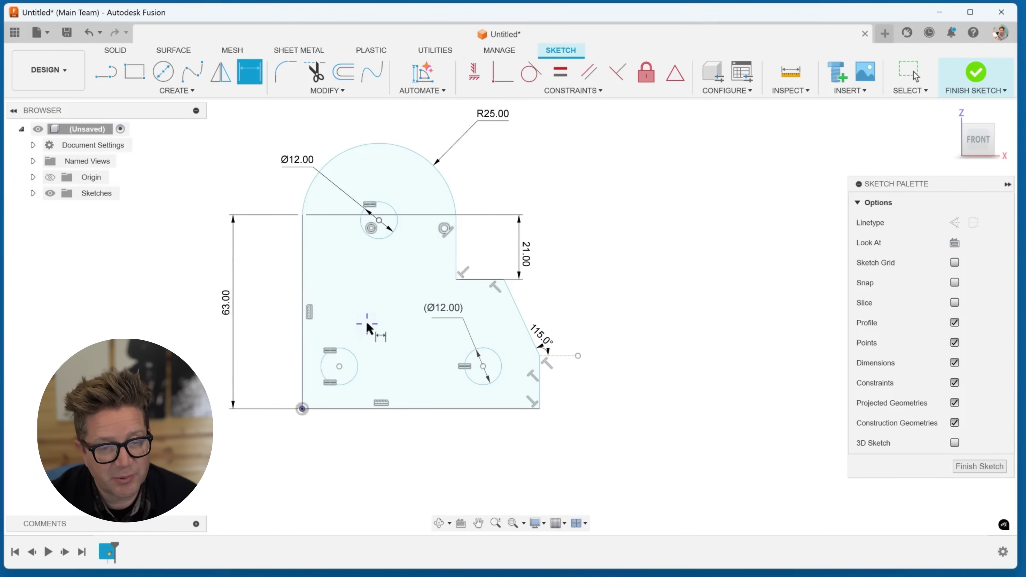
left_click(297, 160)
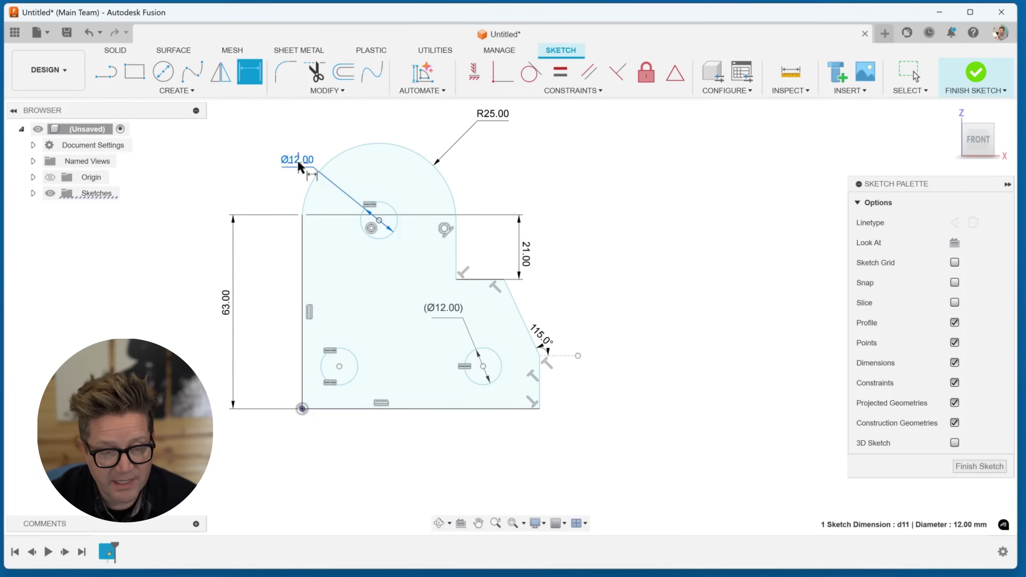
key("Delete")
Dimension the lower-left hole's diameter as 12 mm.
left_click(348, 347)
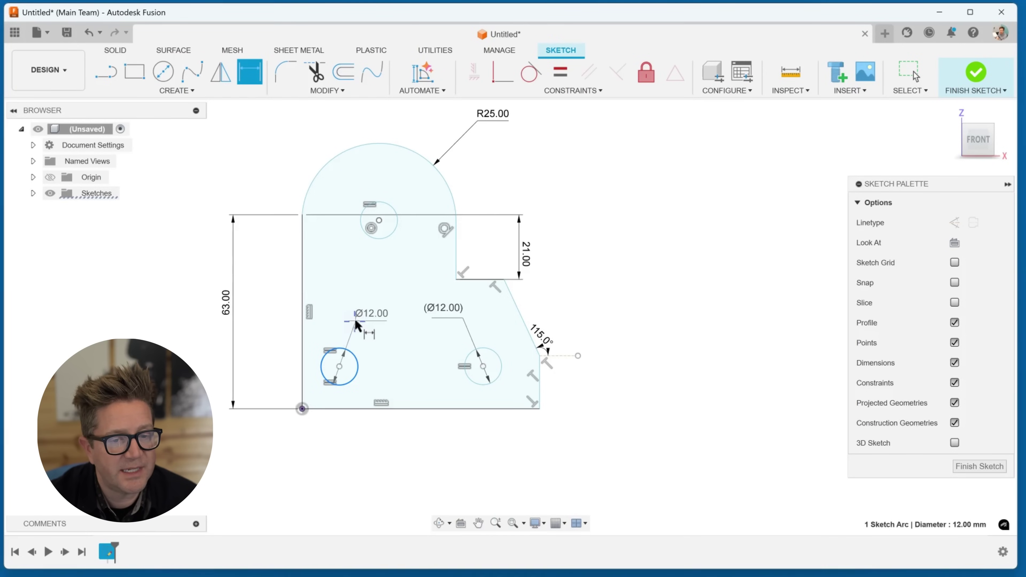
left_click(354, 319)
key("Return")
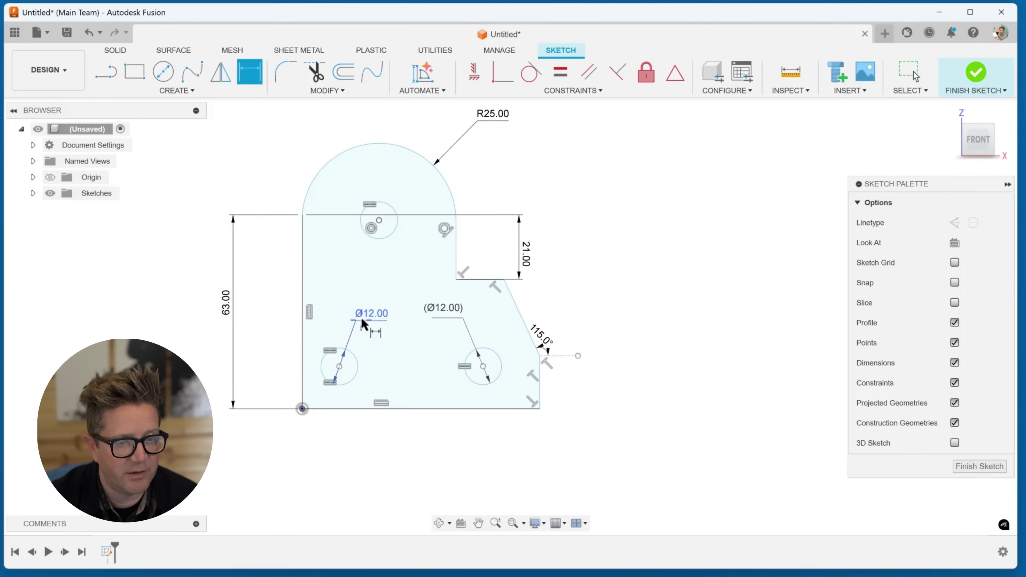
key("Escape")
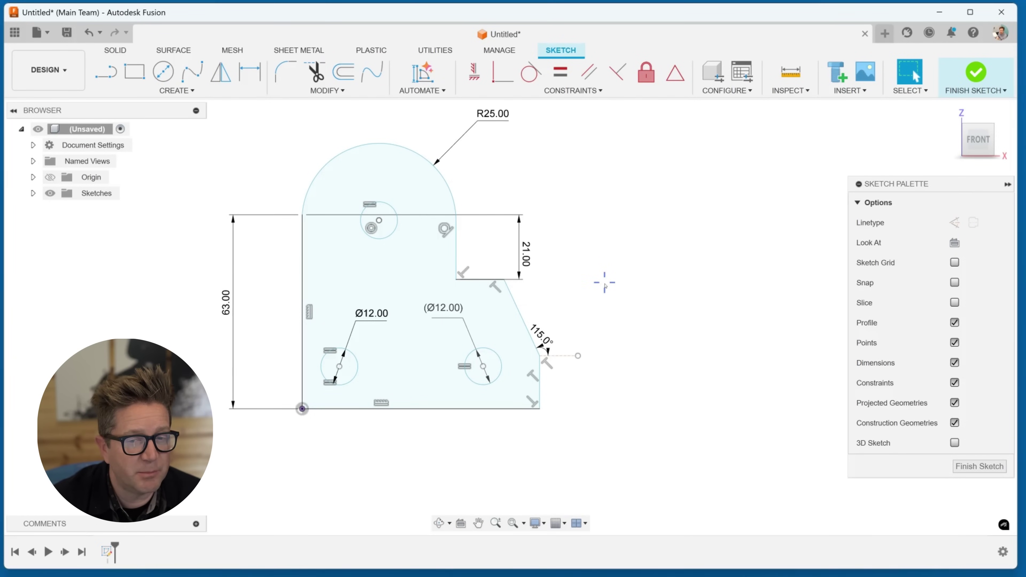
Pull the short vertical edge at the slanted side slightly outward and dimension the profile's bottom edge as 80 mm.
mouse_move(542, 391)
left_mouse_down()
mouse_move(606, 392)
mouse_move(544, 391)
left_mouse_up()
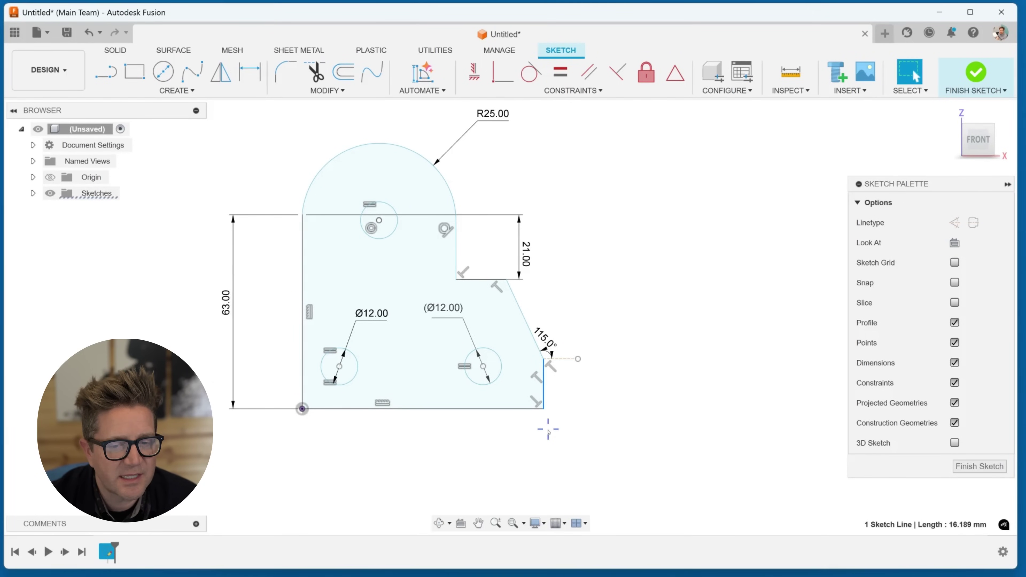
left_click(537, 426)
key("d")
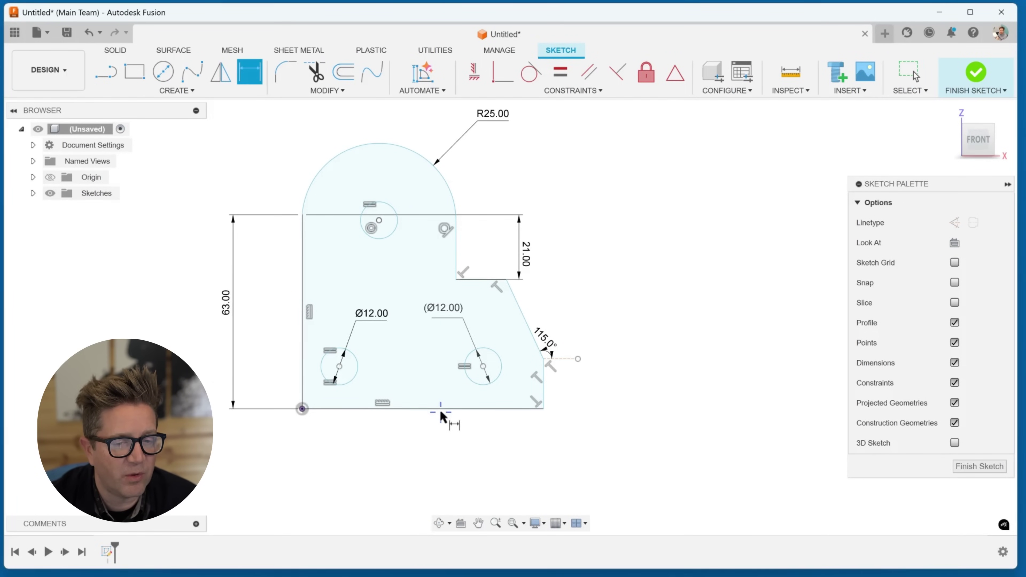
left_click(440, 409)
left_click(439, 441)
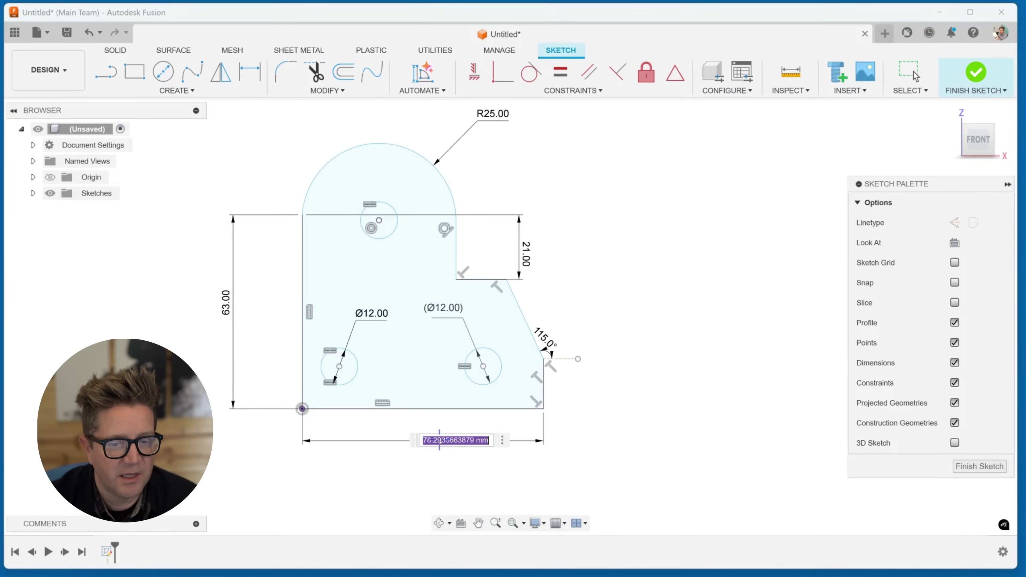
type("80")
key("Return")
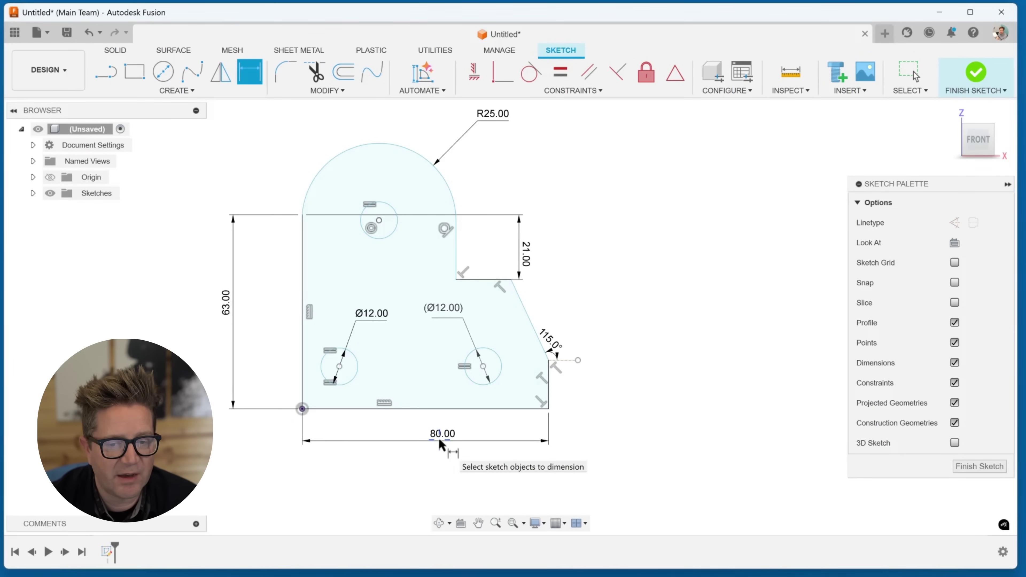
key("Escape")
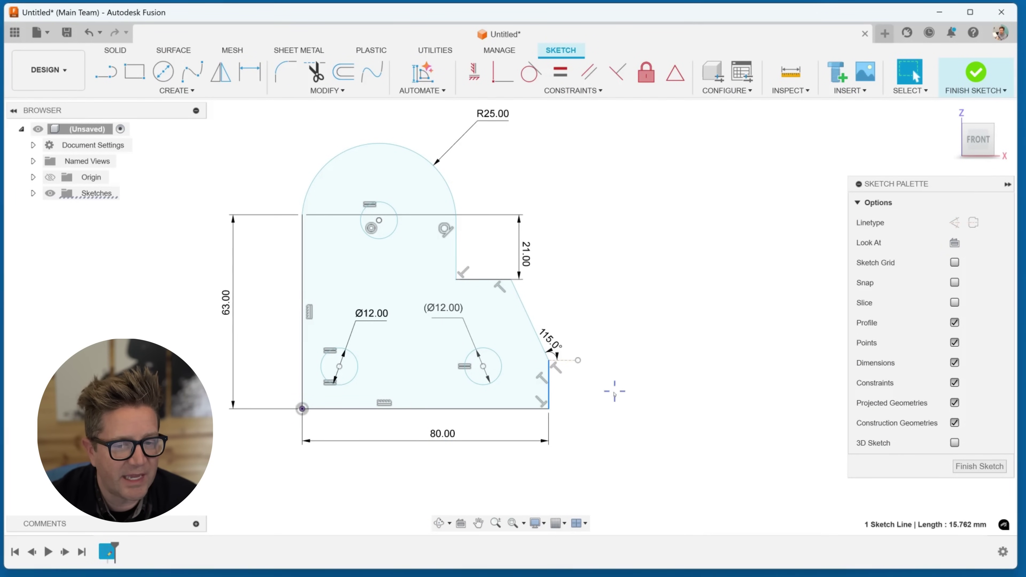
Raise the slanted edge's lower end and dimension the outer vertical edge beneath it as 31 mm.
left_click_drag(549, 360, 548, 314)
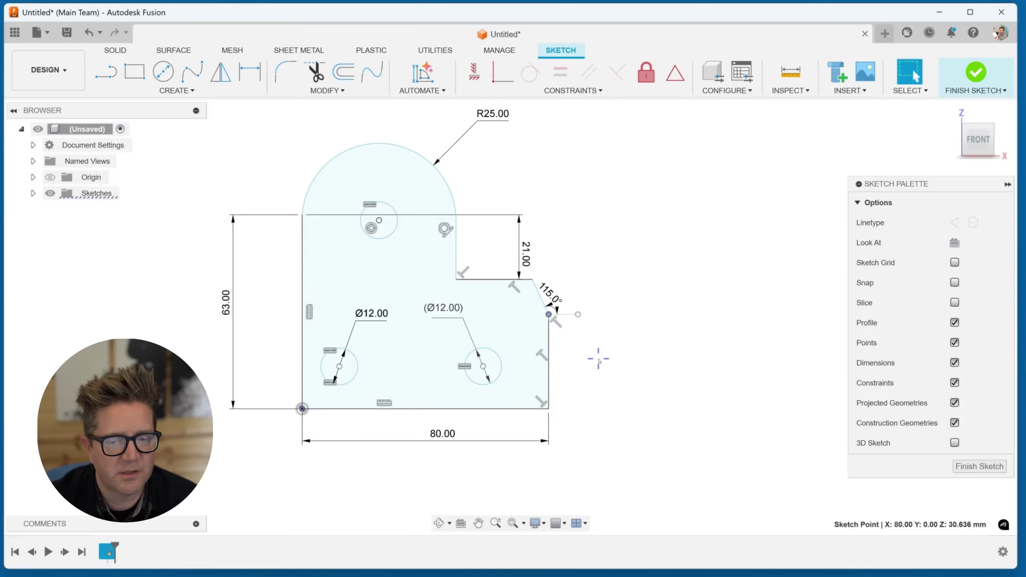
key("d")
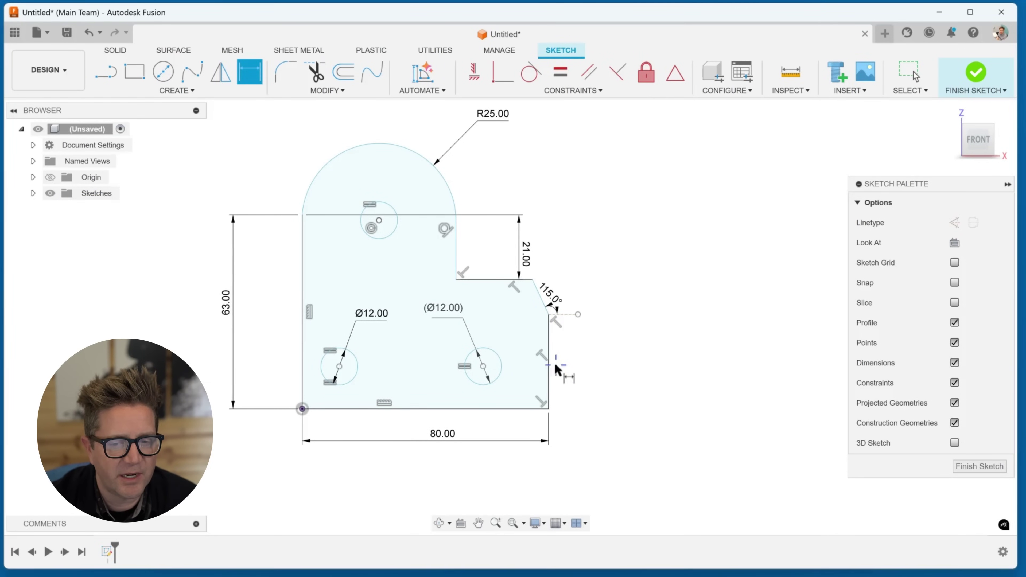
left_click(550, 369)
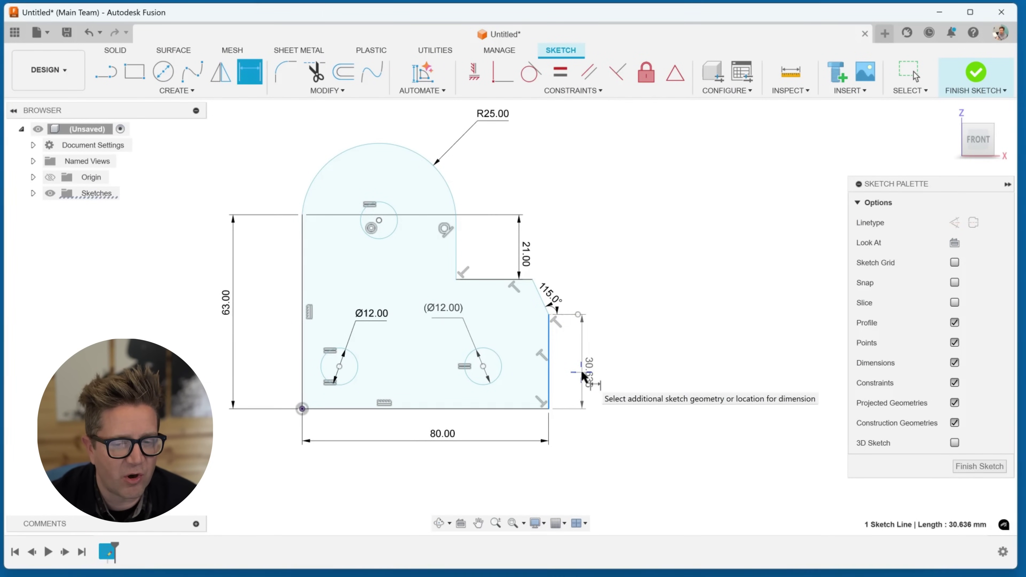
left_click(582, 376)
type("31")
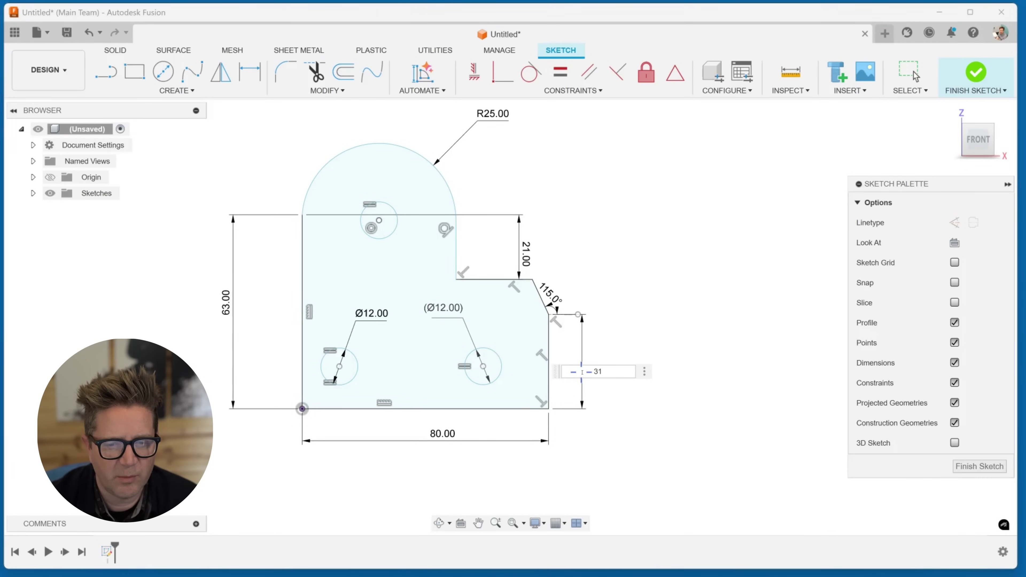
key("Return")
key("Escape")
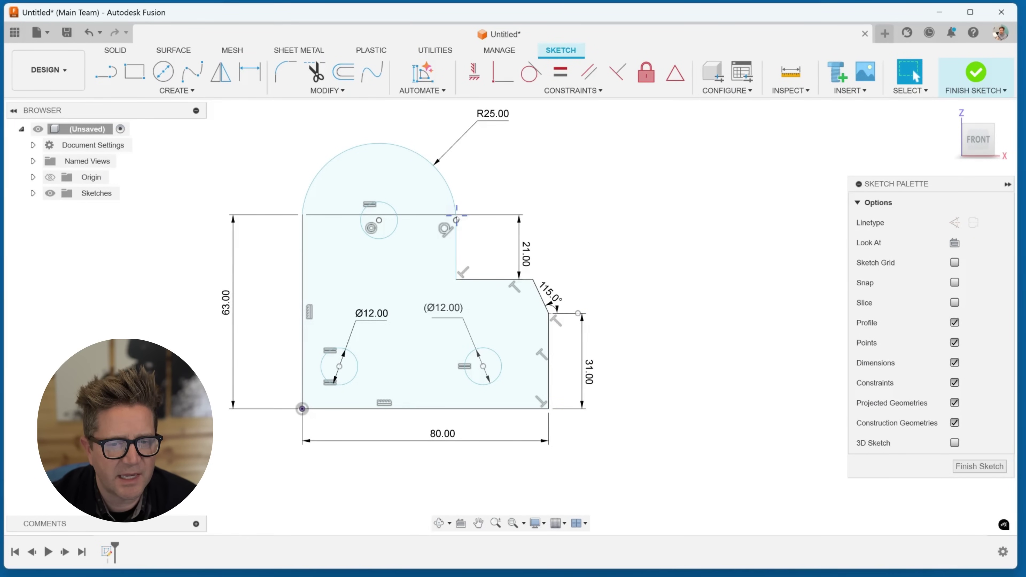
Pull the large arc's end point upward and apply a tangent constraint between the arc and the long vertical edge.
left_click_drag(456, 220, 470, 199)
left_click(295, 194)
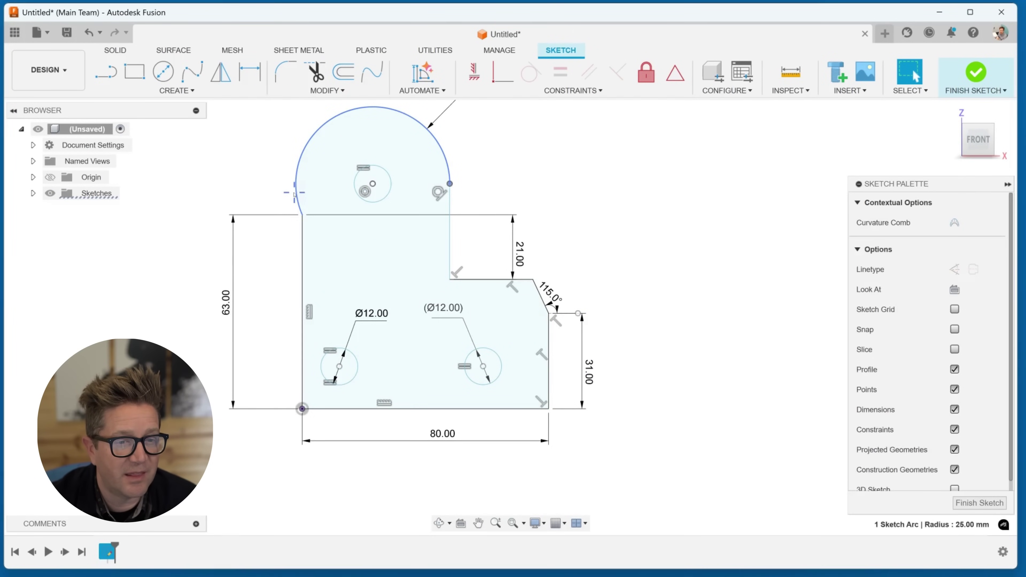
left_click(301, 233, "shift")
right_click(302, 233)
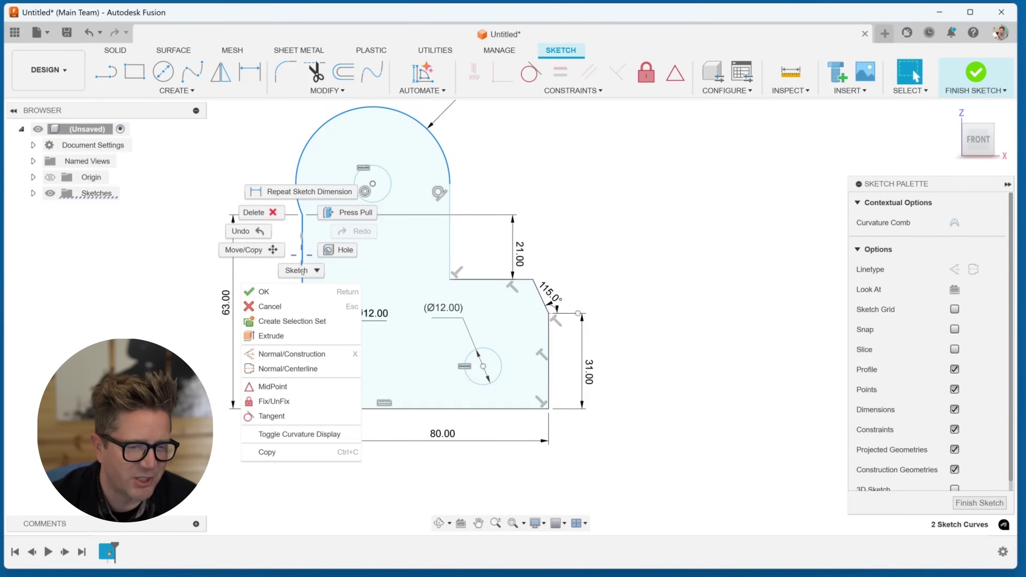
left_click(271, 416)
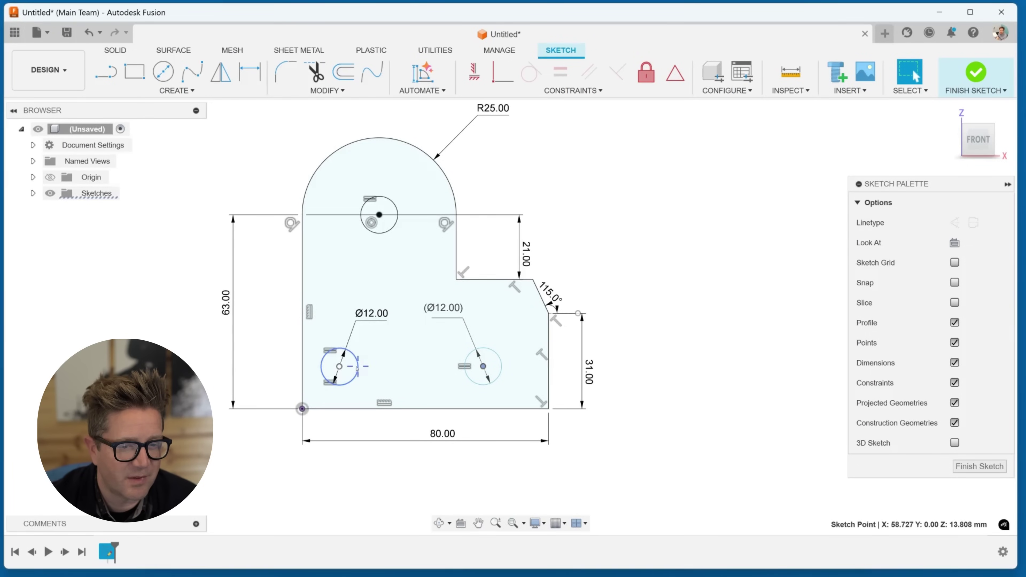
Align the center points of the two lower holes with a Horizontal/Vertical constraint.
left_click(340, 367, "shift")
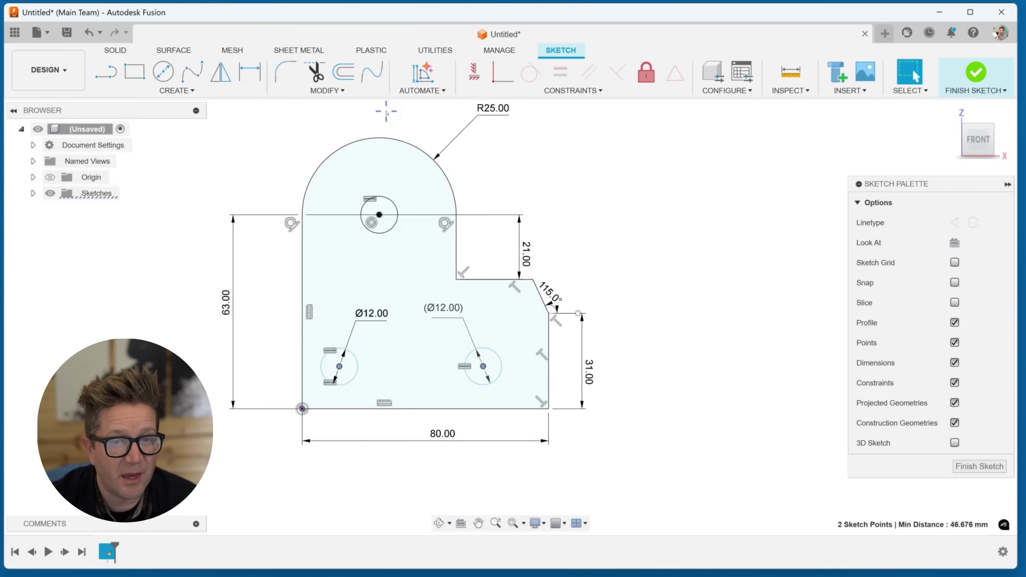
left_click(460, 76)
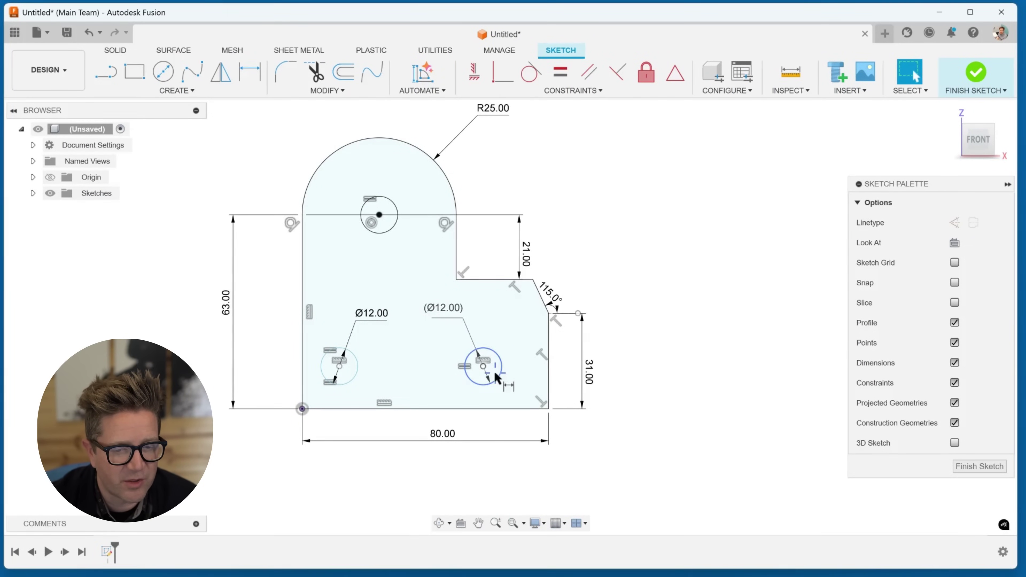
Dimension the distance from the lower-right hole's center to the 31 mm vertical edge as 20 mm.
key("d")
left_click(484, 366)
left_click(549, 376)
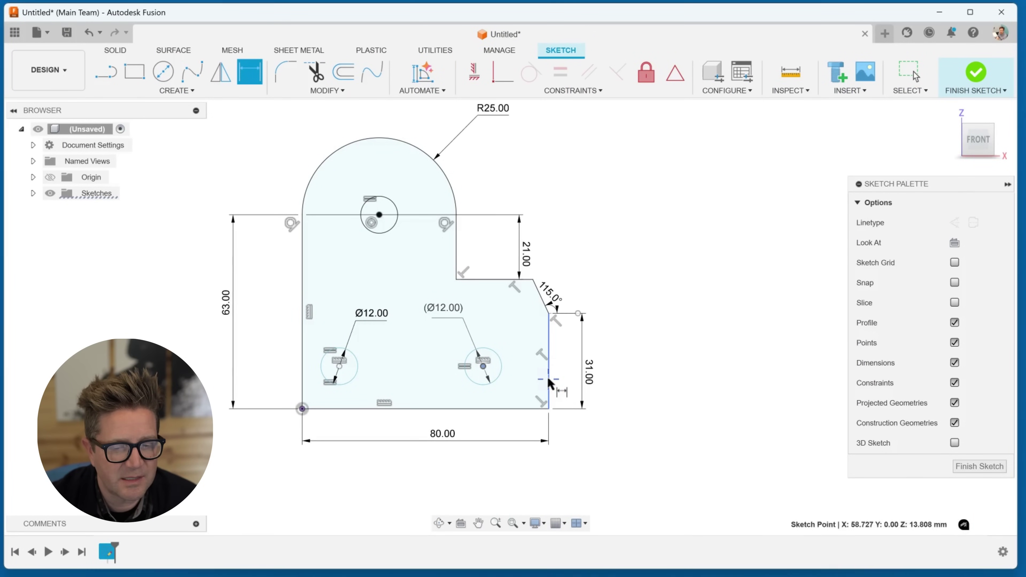
left_click(522, 368)
type("20")
key("Return")
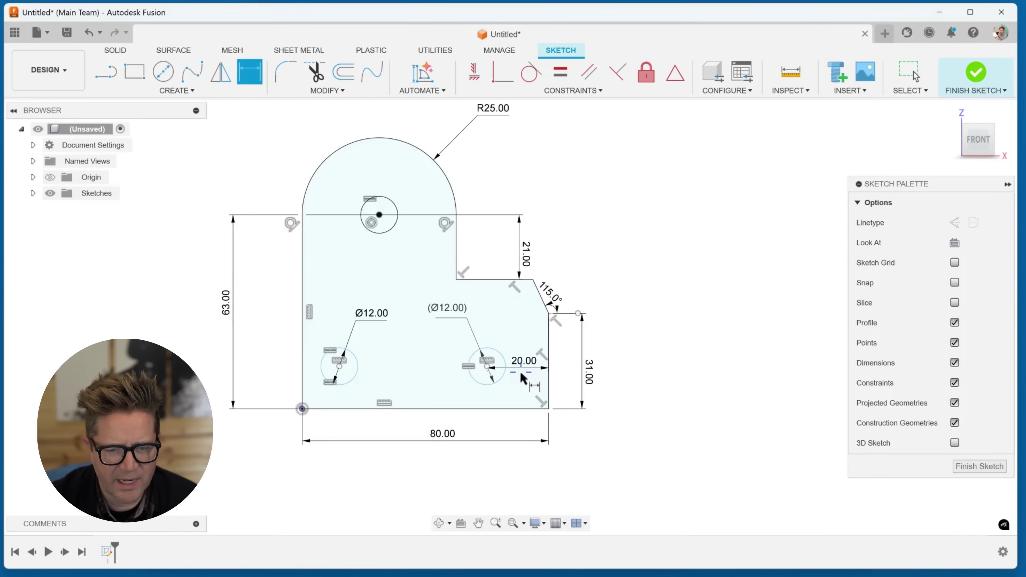
Dimension the distance from the lower-left hole's center to the long left vertical edge as 20 mm.
left_click(340, 366)
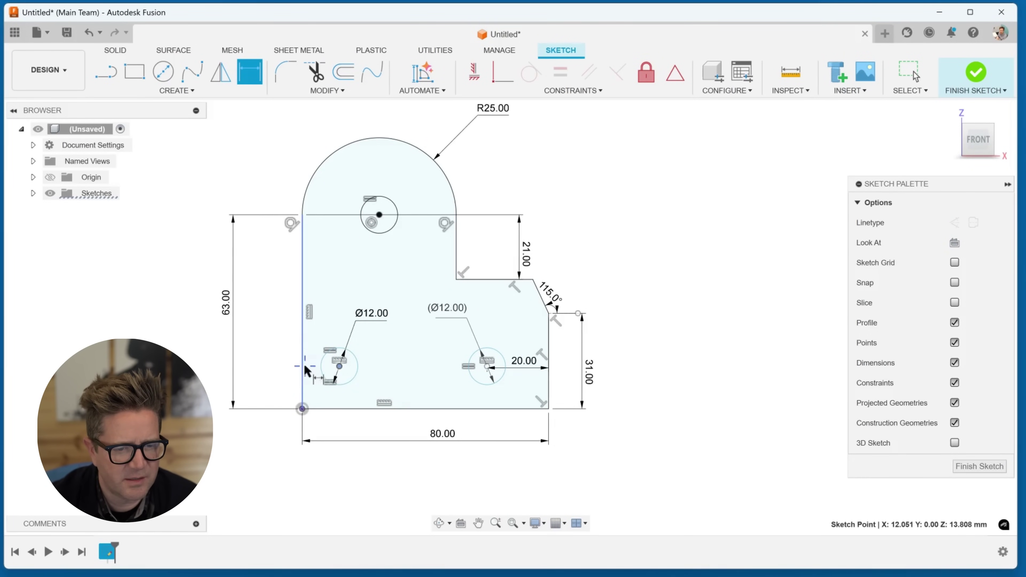
left_click(303, 367)
left_click(334, 289)
type("20")
key("Return")
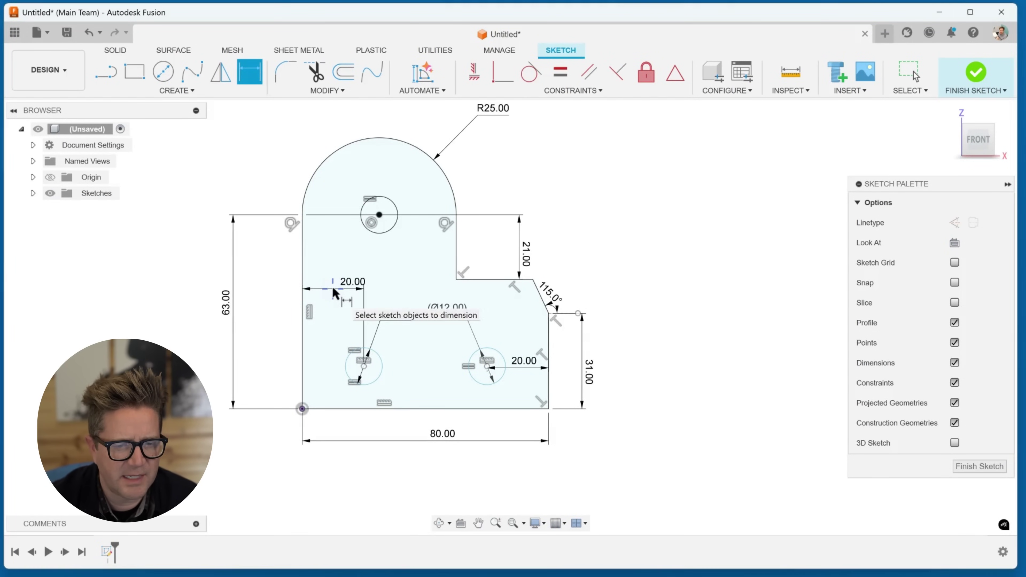
Dimension the height of the lower-left hole's center above the bottom edge as 12 mm.
left_click(364, 366)
left_click(365, 409)
left_click(402, 376)
type("12")
key("Return")
key("Escape")
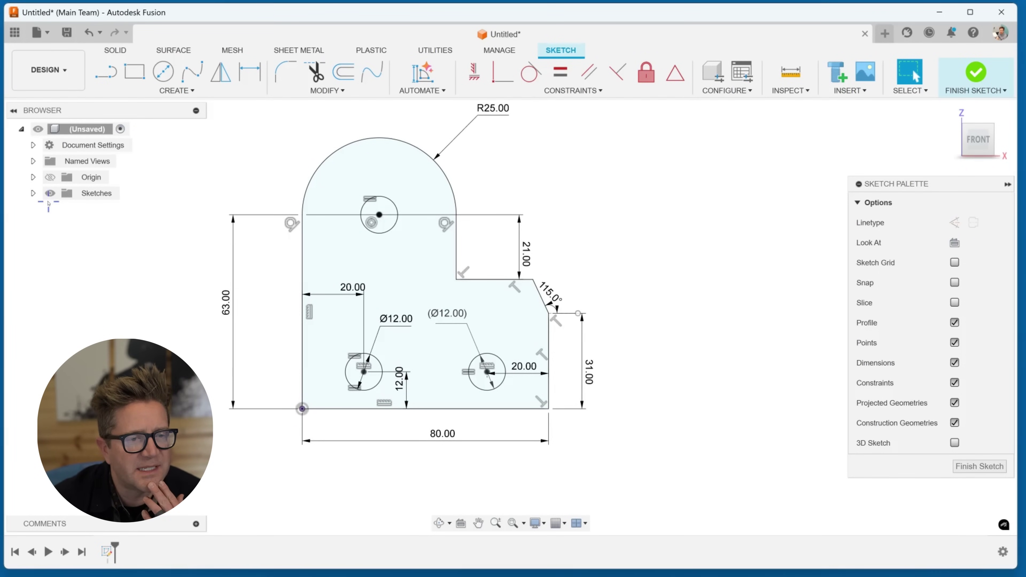
Expand the Sketches folder and examine Sketch1 together with the arc's end points and adjoining vertical edges for missing constraints.
left_click(33, 193)
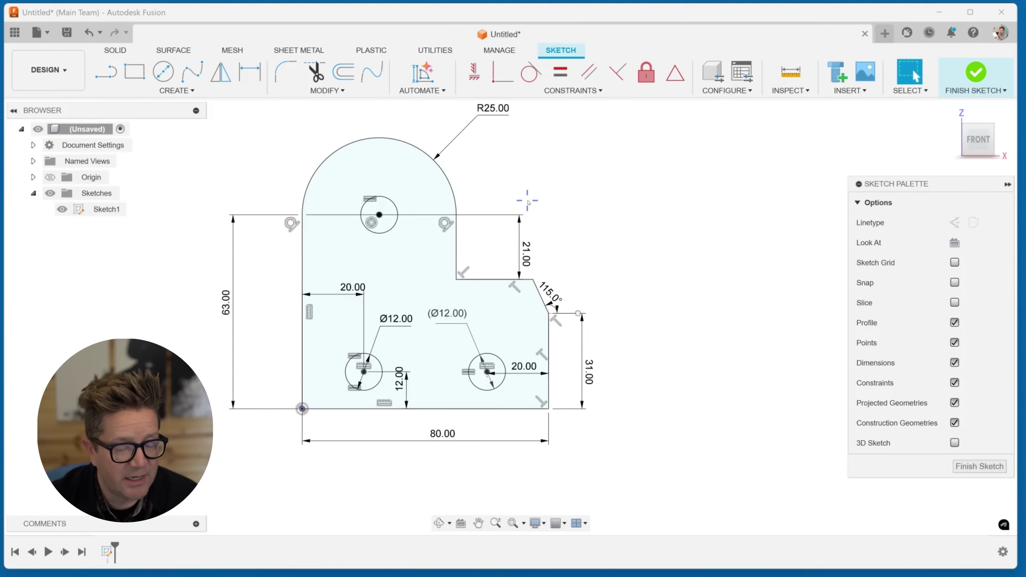
left_click(455, 214)
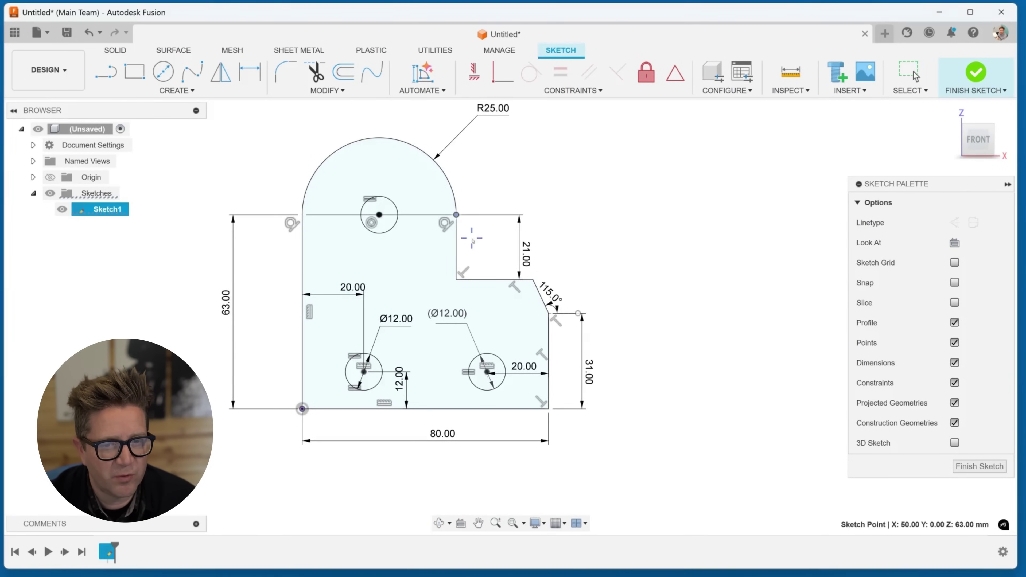
left_click(457, 249)
left_click(496, 252)
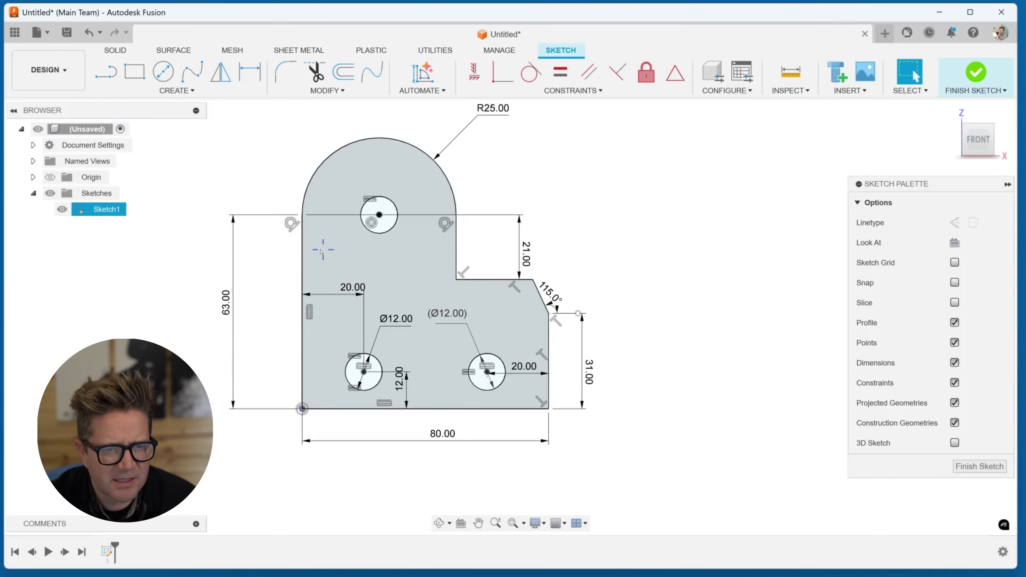
left_click(305, 234)
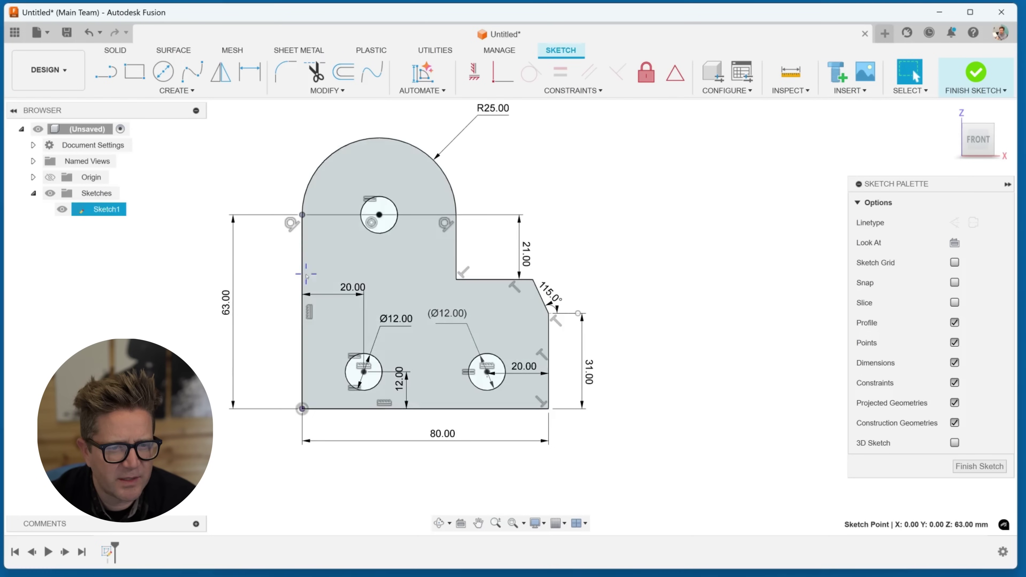
left_click(523, 120)
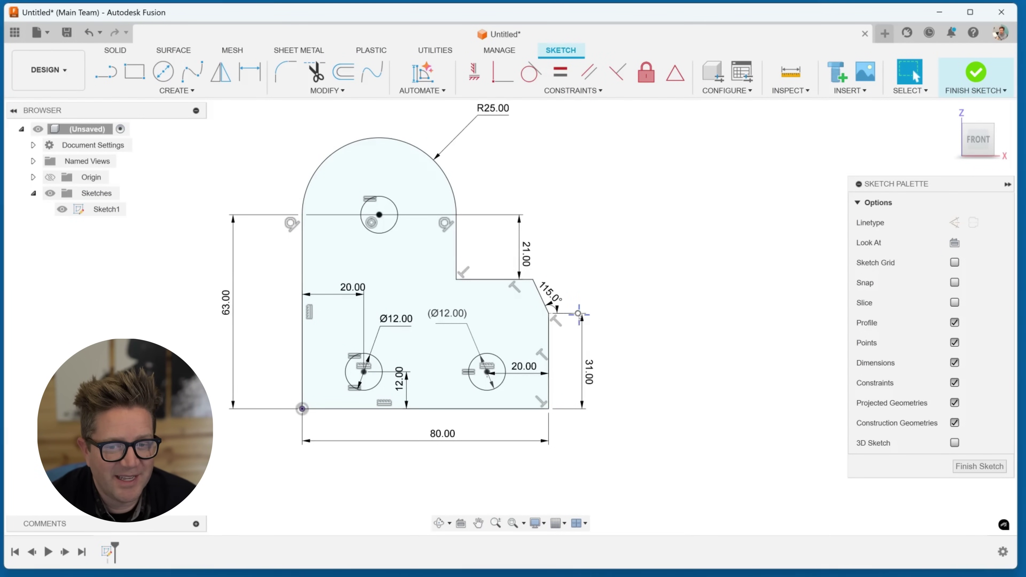
Stretch the free end of the horizontal construction line outward until the line is about 47 mm long.
left_click_drag(579, 314, 625, 316)
left_click(642, 303)
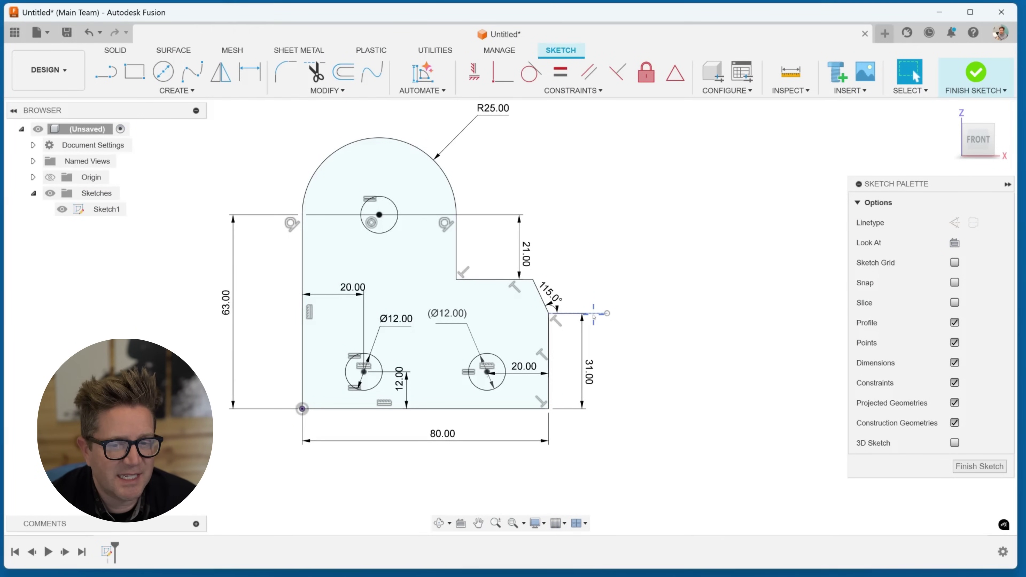
left_click(595, 313)
left_click_drag(607, 313, 693, 313)
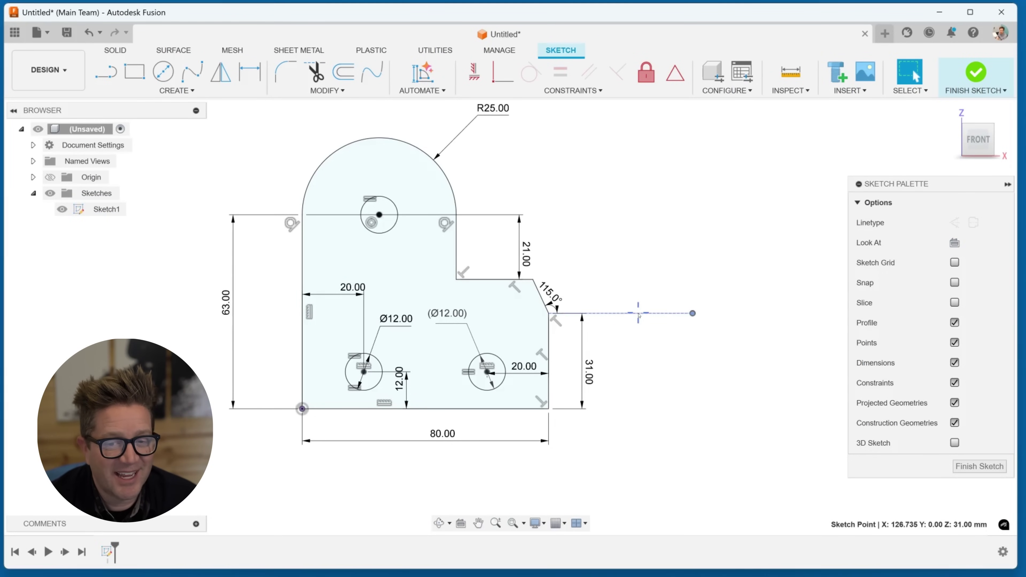
left_click(578, 429)
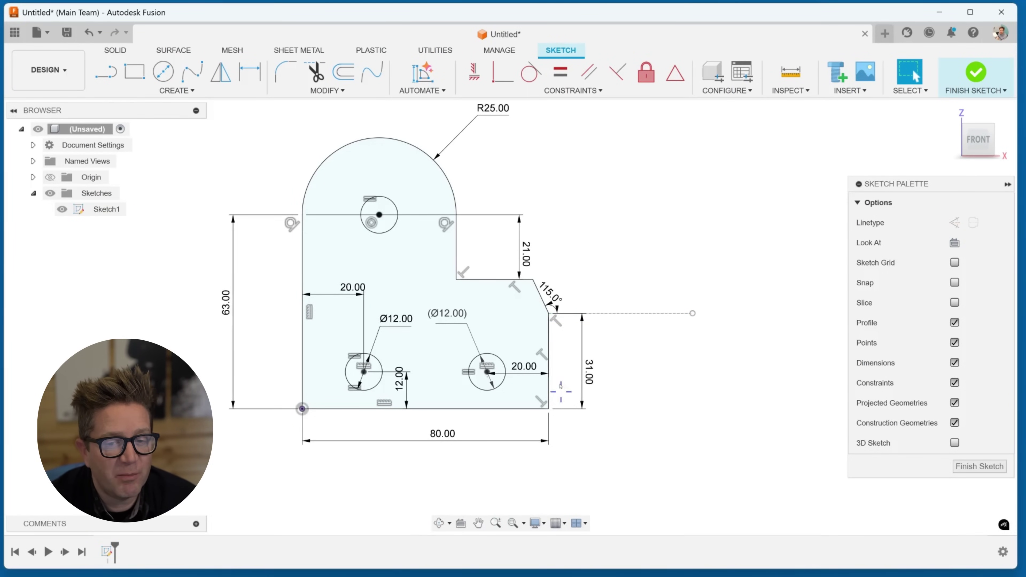
Examine the outer vertical edge just below the slanted edge for overlapping sketch lines.
key("l")
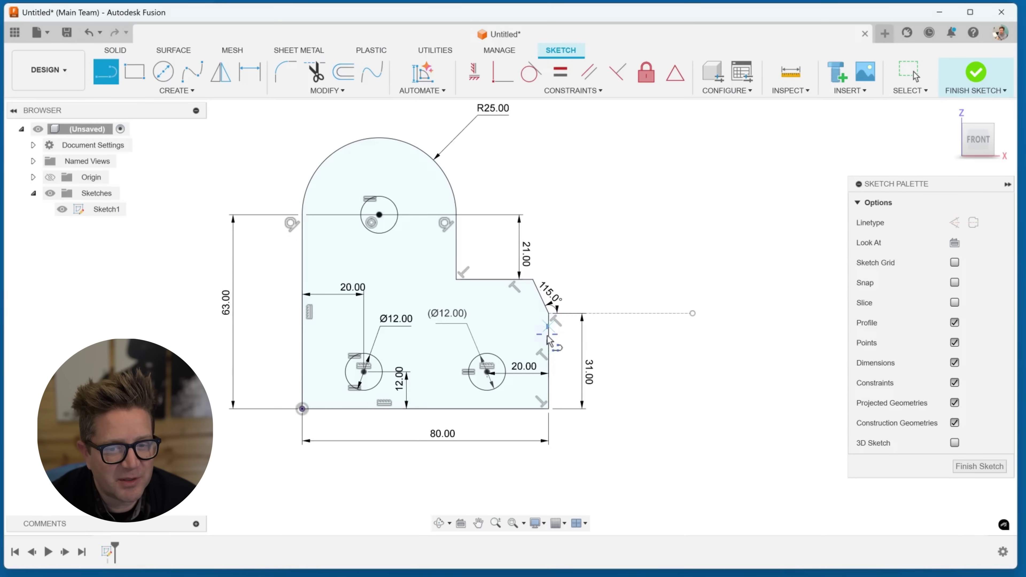
key("Escape")
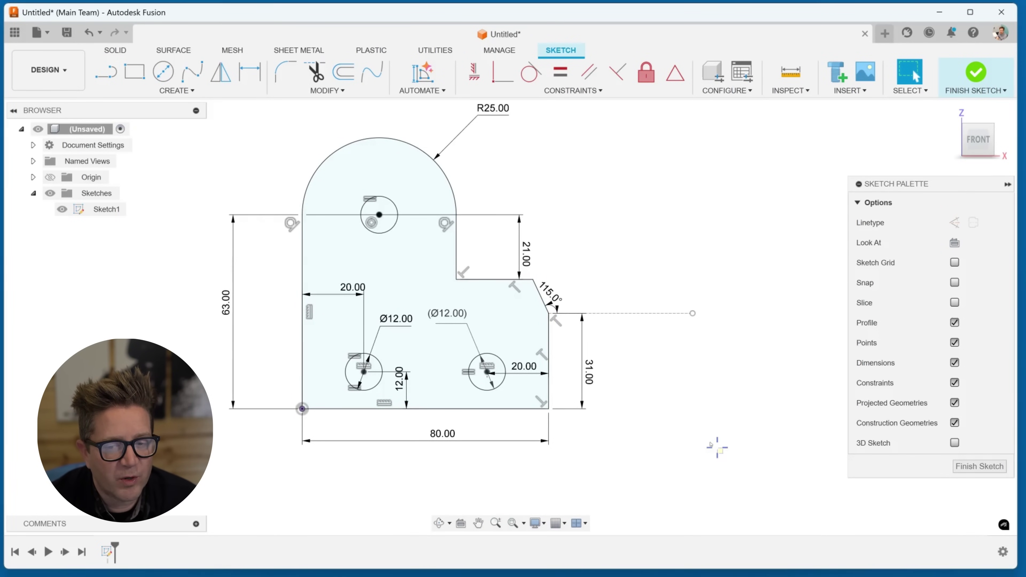
mouse_move(715, 447)
left_mouse_down()
mouse_move(264, 177)
mouse_move(241, 142)
left_mouse_up()
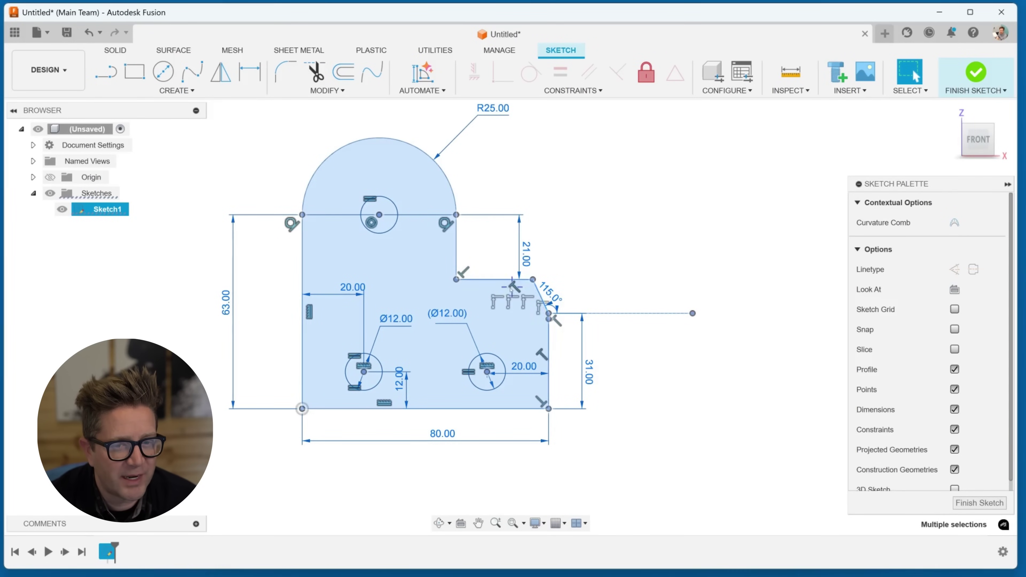
scroll(548, 320, "up", 10)
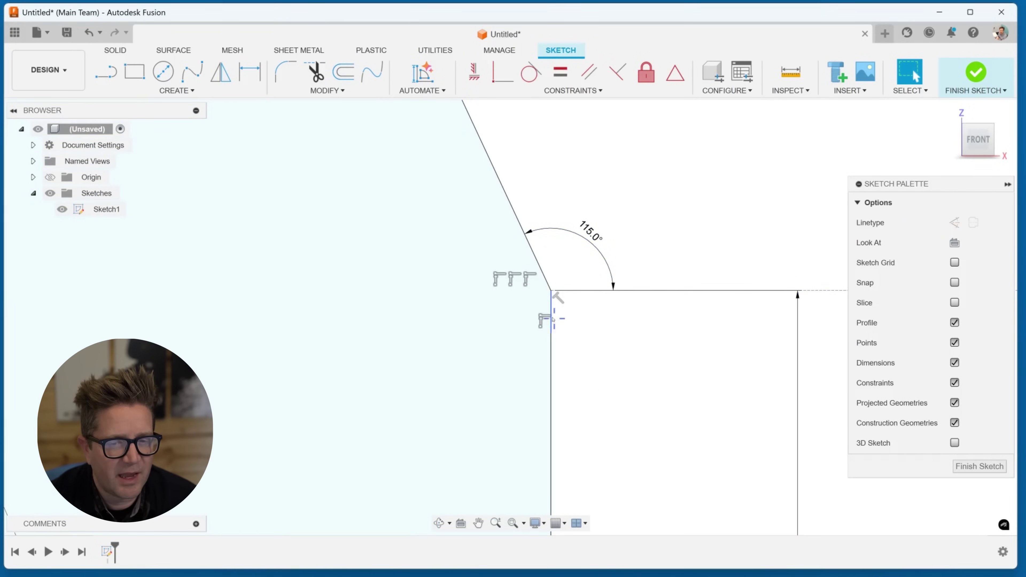
left_click(551, 310)
scroll(553, 317, "down", 3)
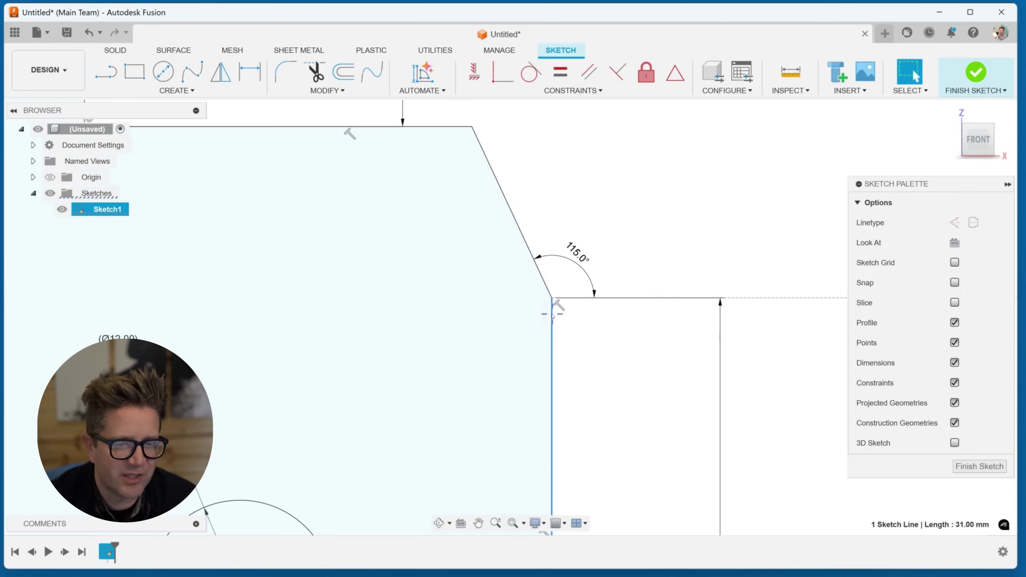
left_click(552, 316)
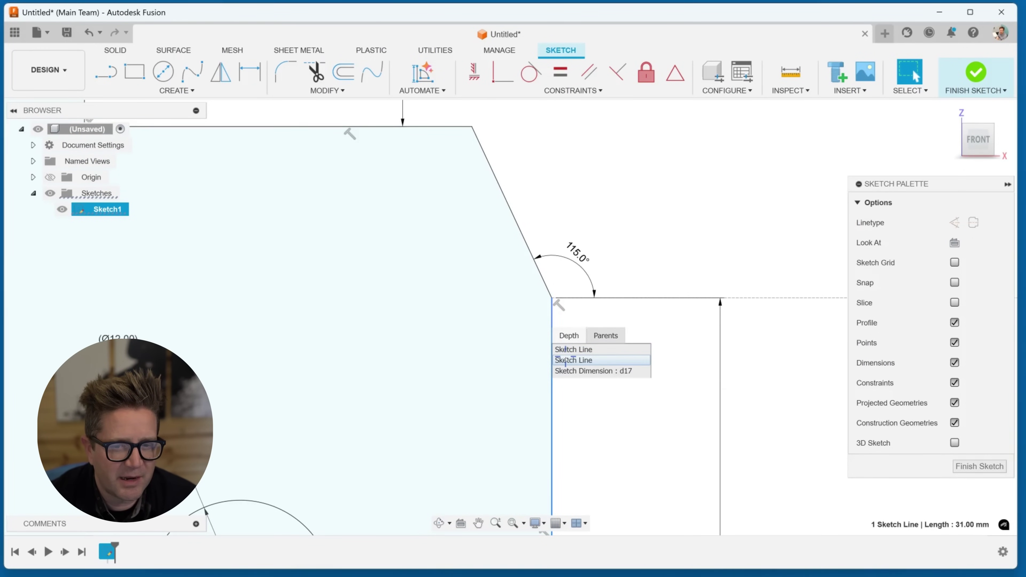
key("Escape")
key("Escape")
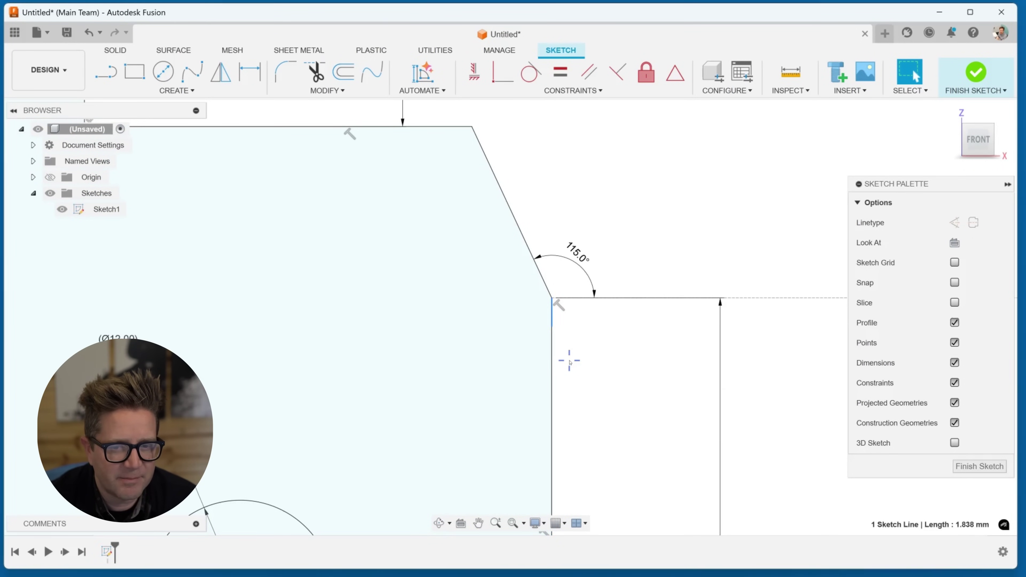
scroll(570, 362, "down", 5)
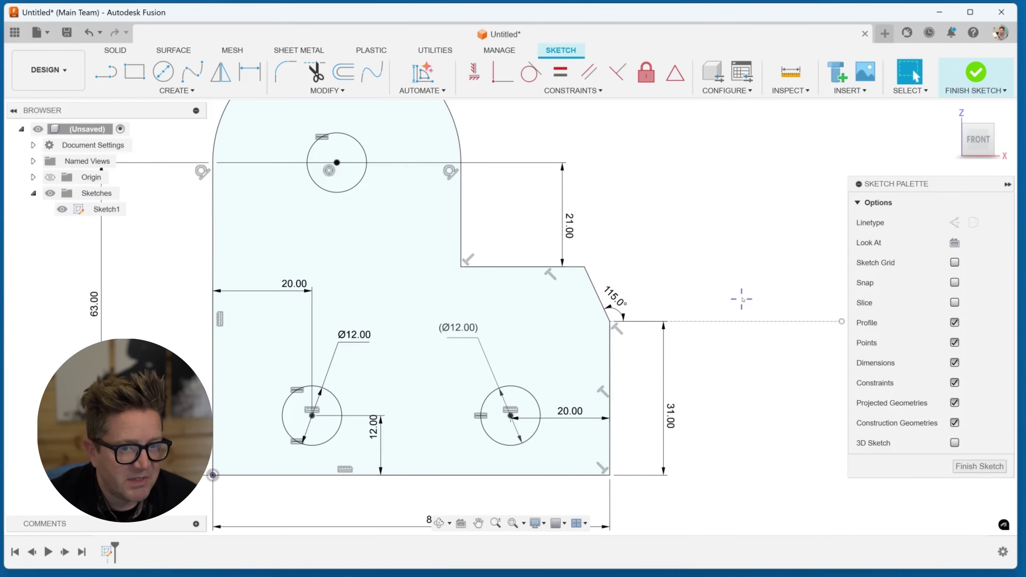
Dimension the horizontal construction line's length as 50 mm and check Sketch1's status icon in the browser.
middle_click_drag(743, 299, 591, 314)
scroll(592, 314, "up", 1)
key("d")
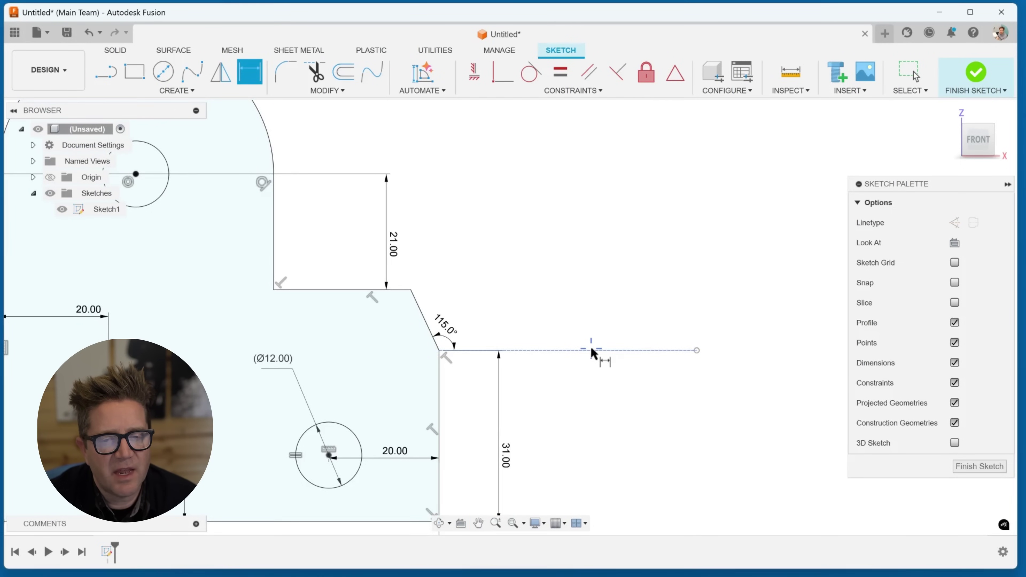
left_click(591, 350)
left_click(594, 376)
type("5")
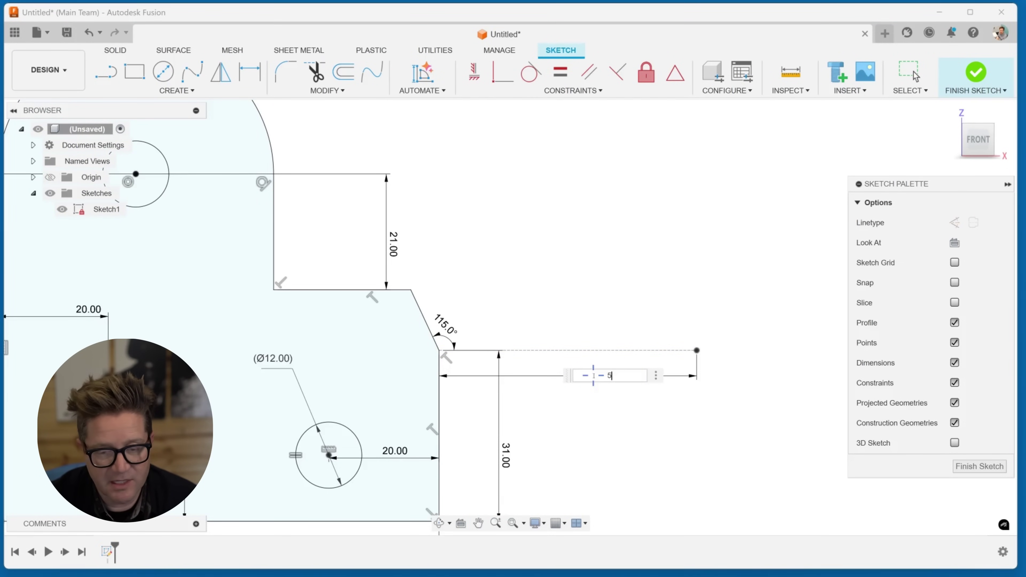
type("0")
key("Return")
scroll(534, 324, "down", 3)
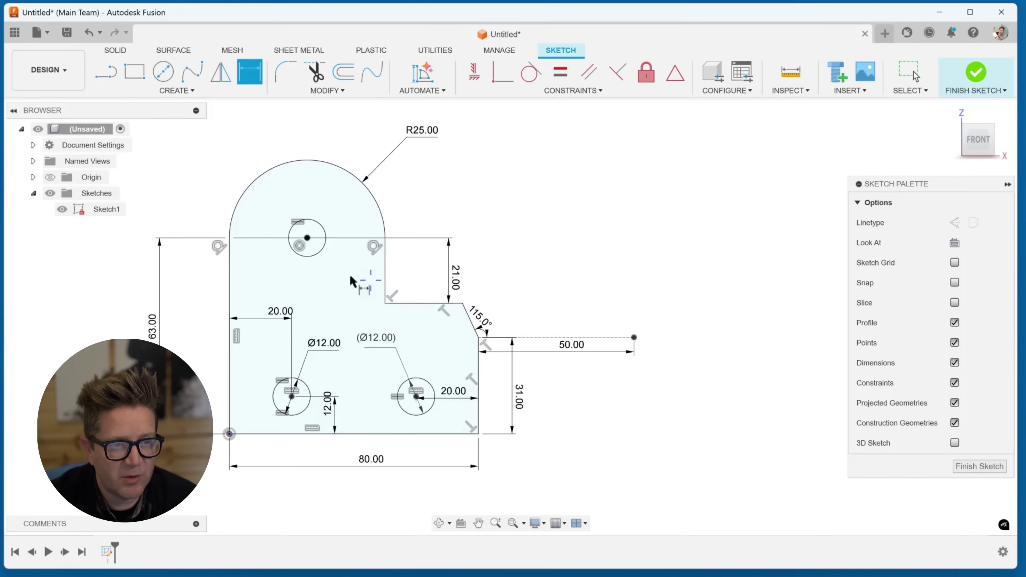
left_click(79, 211)
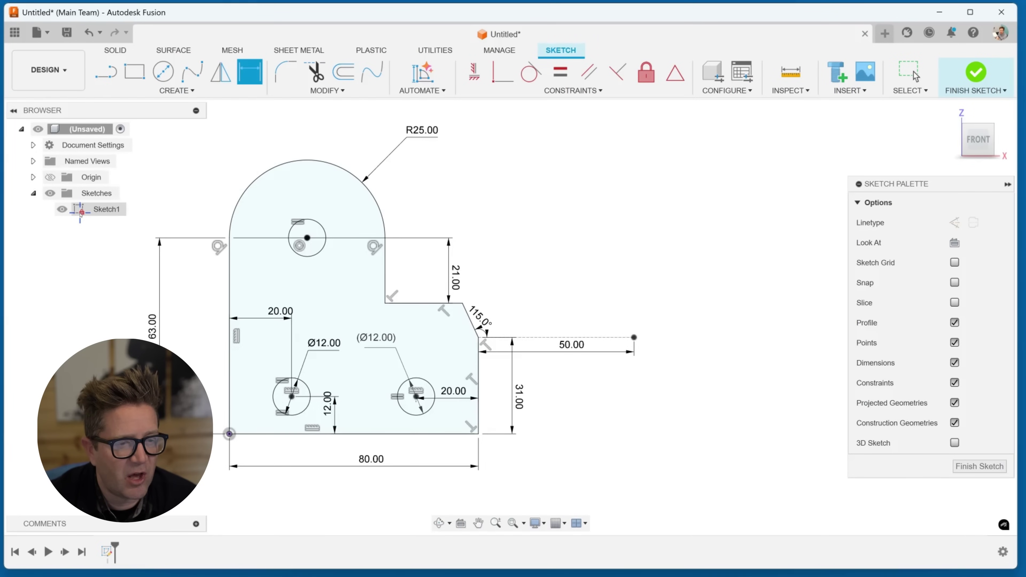
left_click(80, 212)
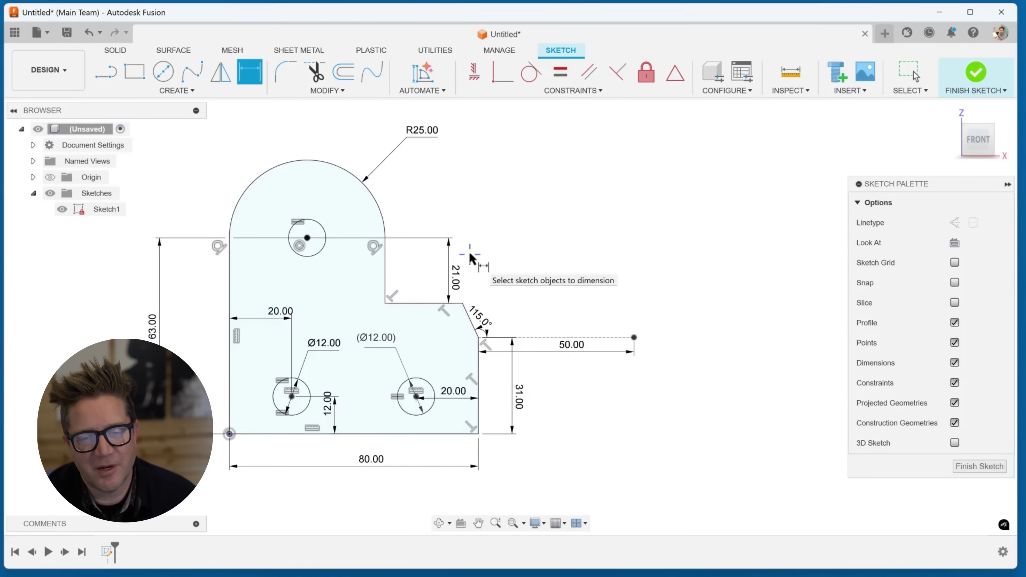
In a new design, sketch a rectangle about 85 by 64 mm from the origin on the front plane.
left_click(885, 33)
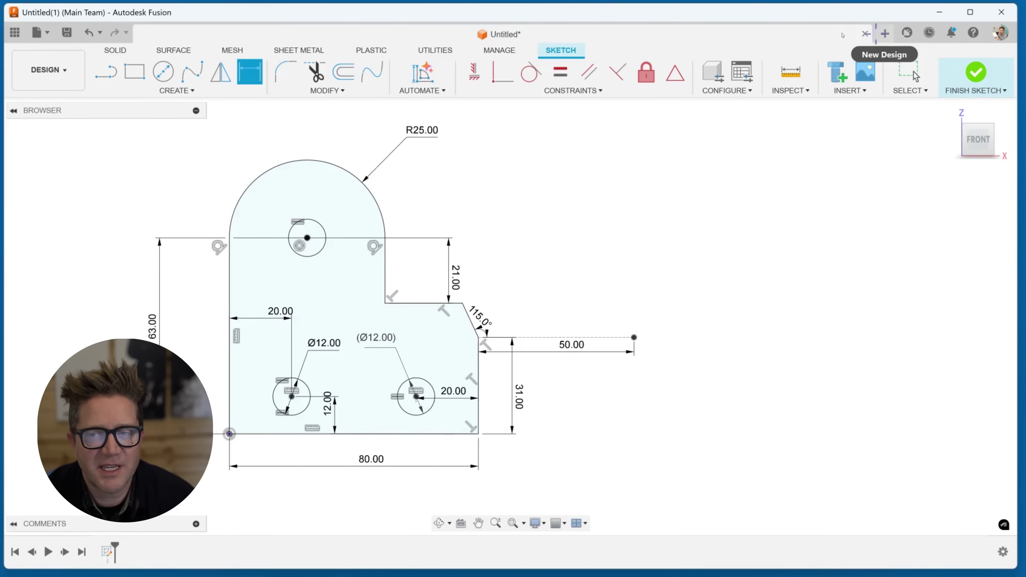
left_click(530, 267)
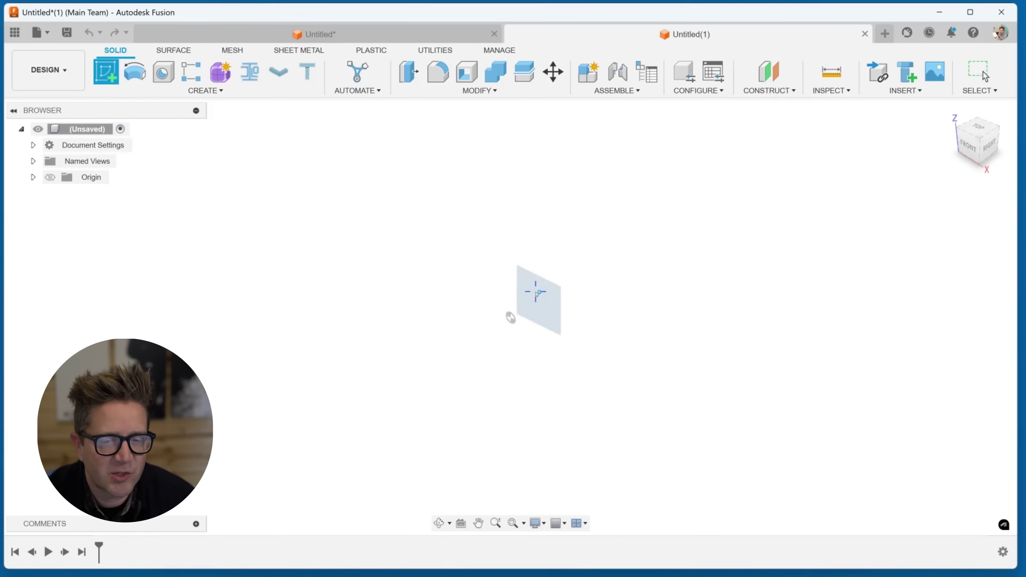
left_click(134, 72)
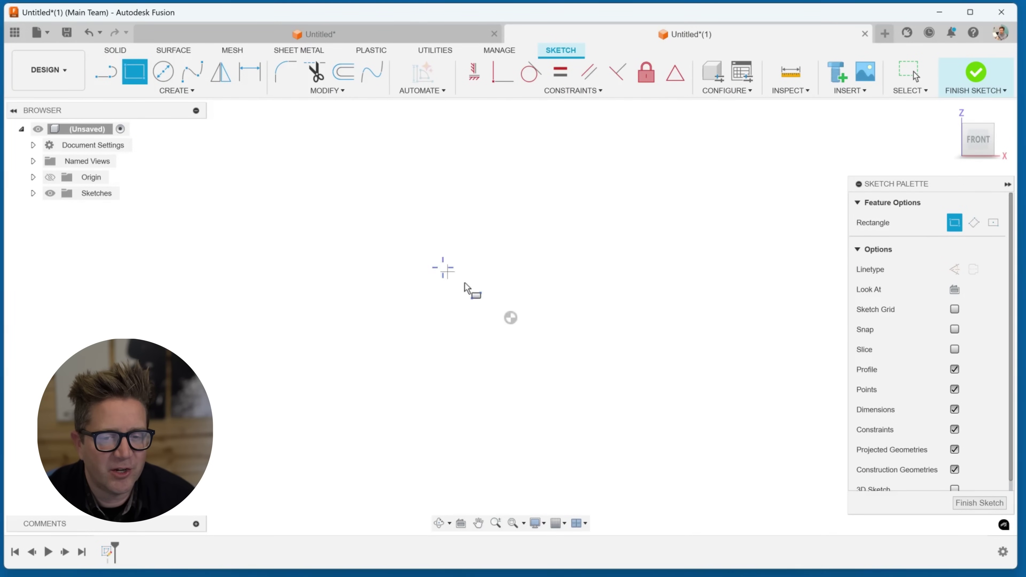
left_click(511, 318)
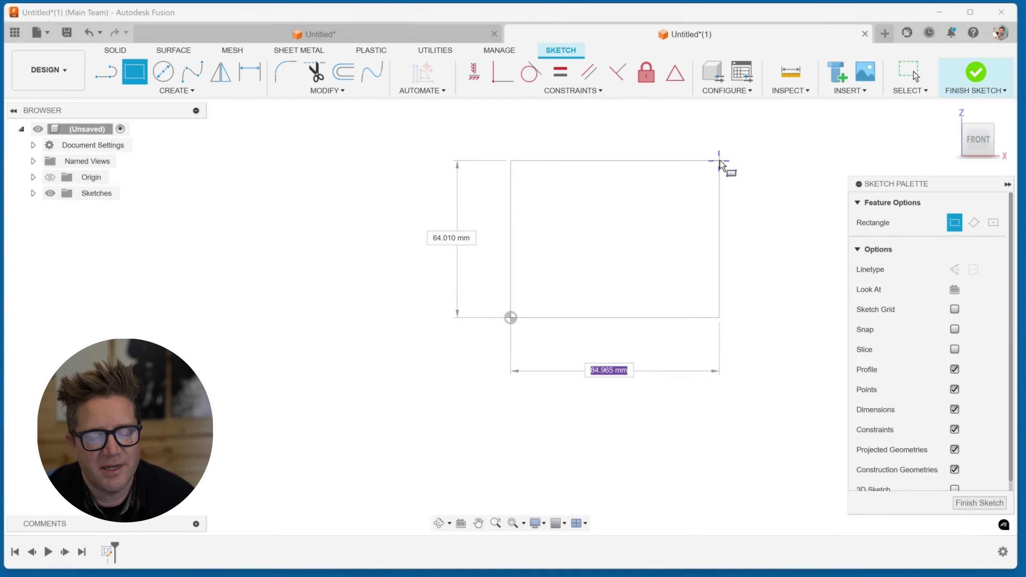
left_click(720, 160)
key("Escape")
Dimension the rectangle's upper edge as 85 mm.
key("d")
left_click(647, 161)
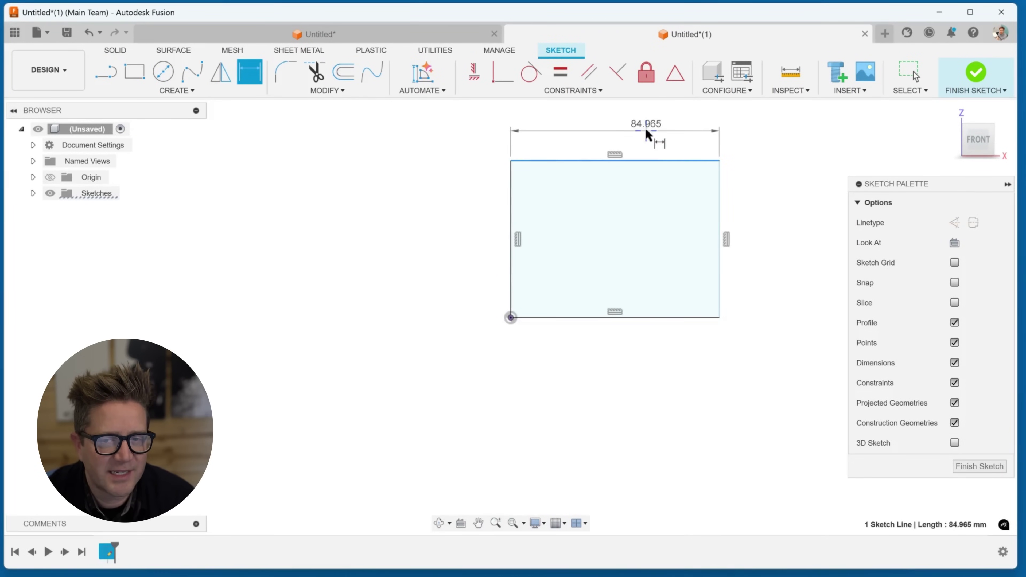
left_click(646, 129)
type("85")
key("Return")
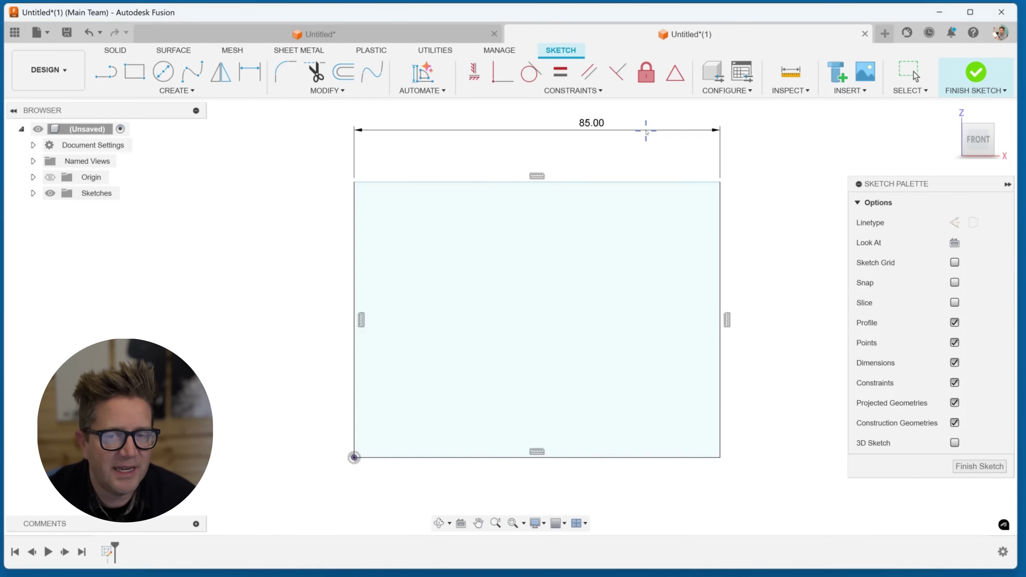
Extrude the rectangle profile backward as a new body to form a solid block.
key("e")
left_click(612, 208)
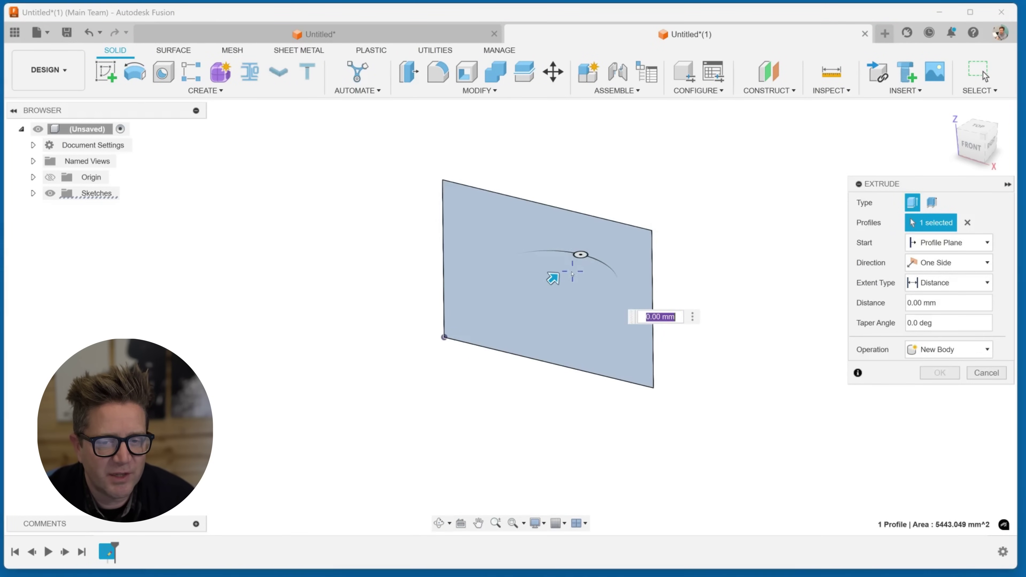
left_click_drag(554, 276, 697, 160)
key("Return")
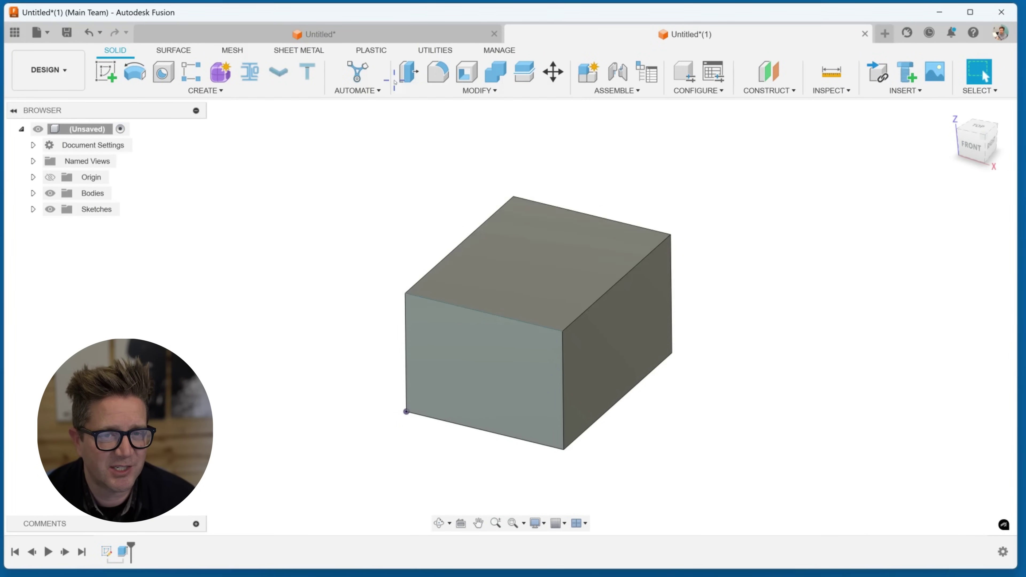
In the slot sketch, dimension the distance between the two end arc centers as 36 mm and delete that dimension.
left_click(390, 38)
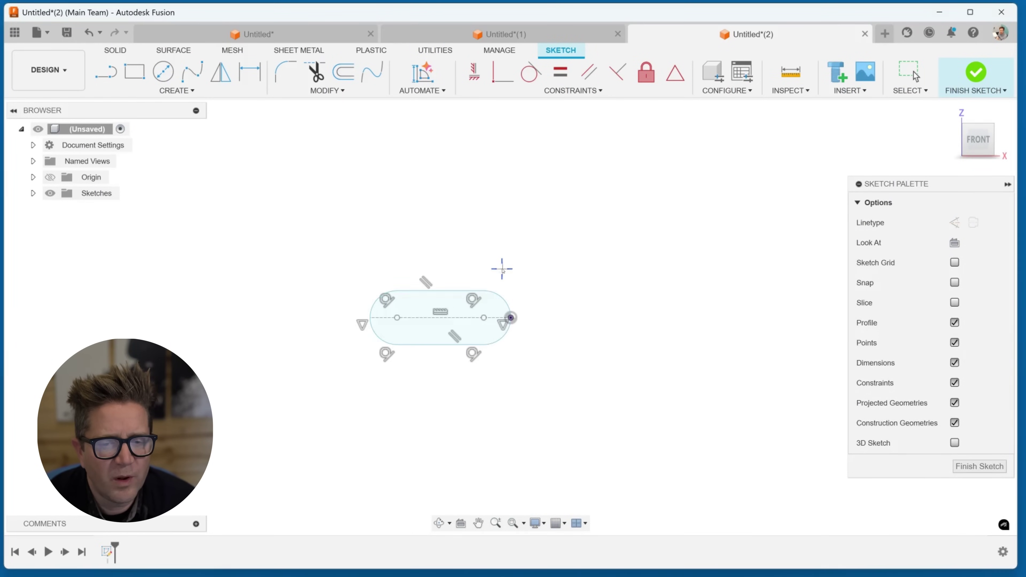
key("d")
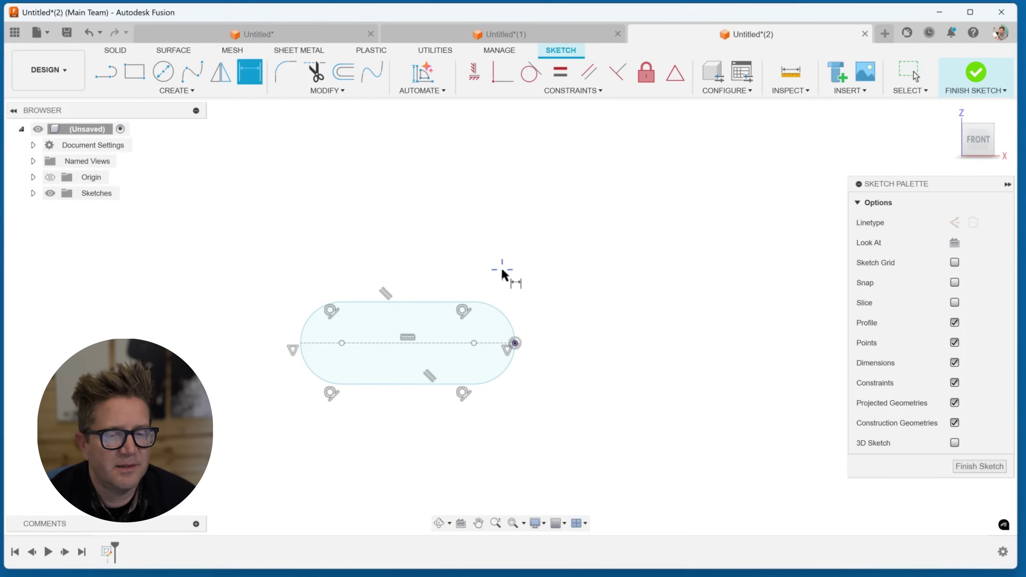
left_click(512, 323)
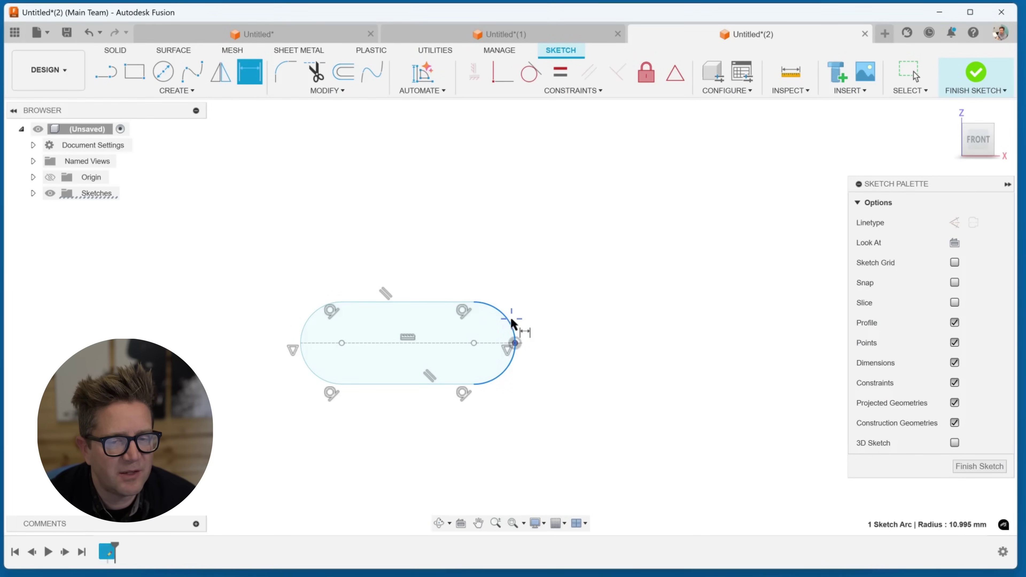
left_click(310, 312)
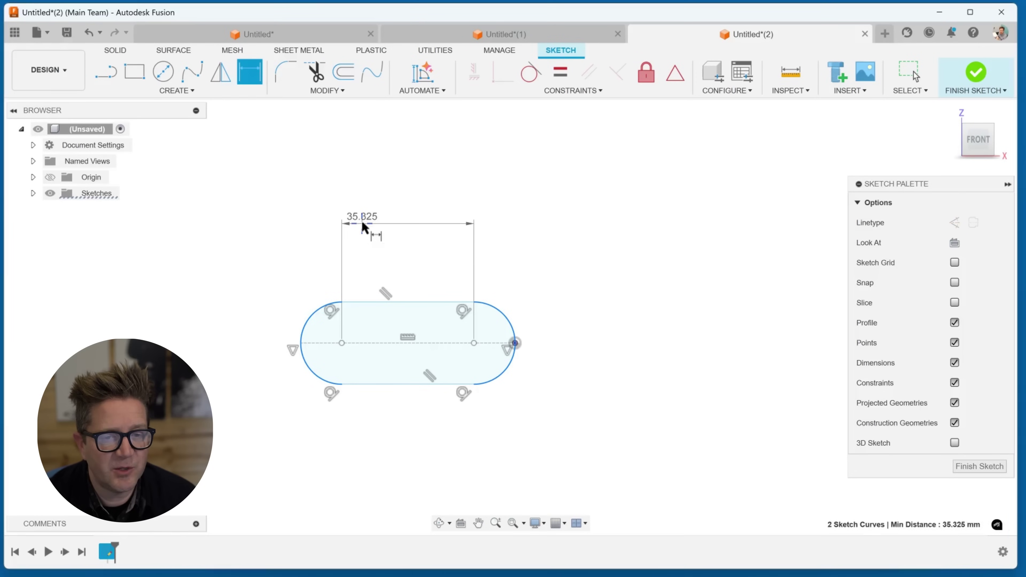
left_click(362, 222)
type("36")
key("Return")
scroll(363, 225, "up", 3)
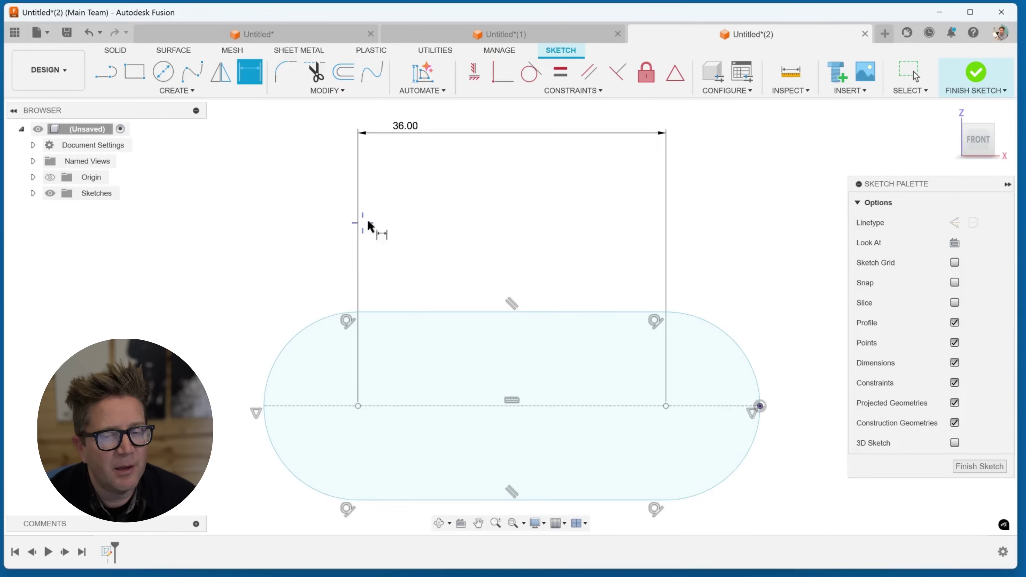
scroll(367, 219, "down", 2)
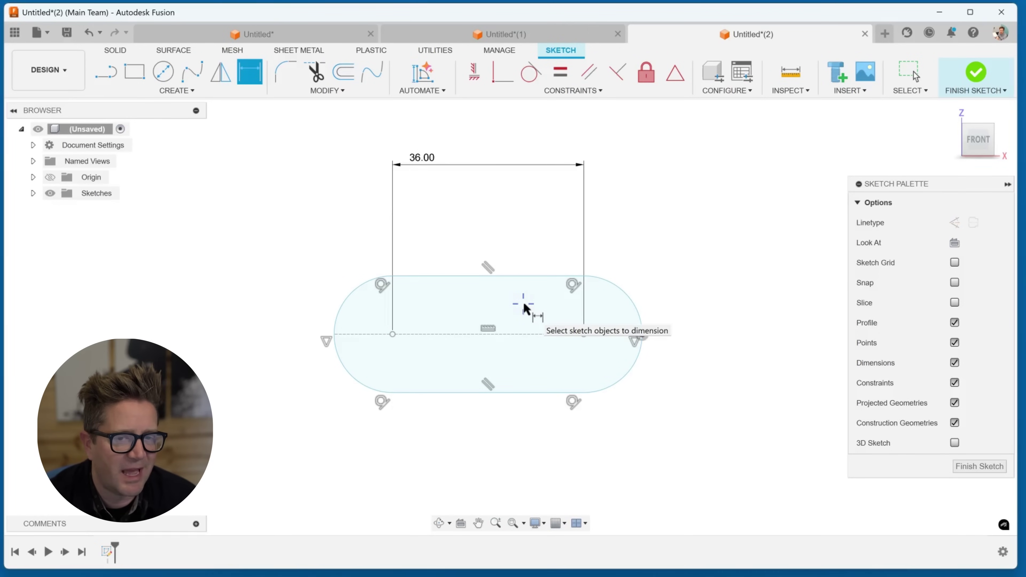
key("Delete")
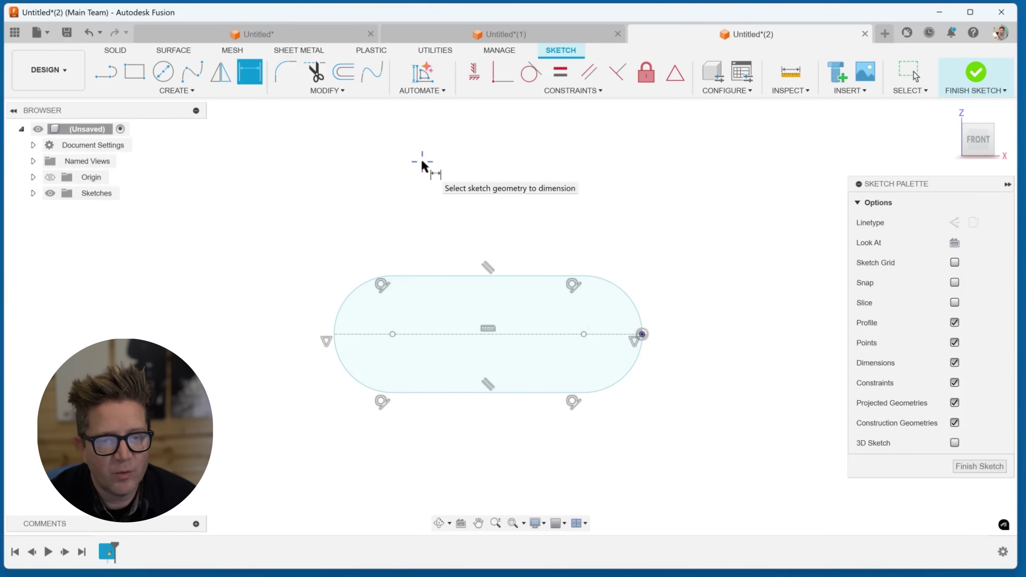
Dimension the slot's overall length as 58 mm, using the arc tangent option for both end arcs.
right_click(342, 302)
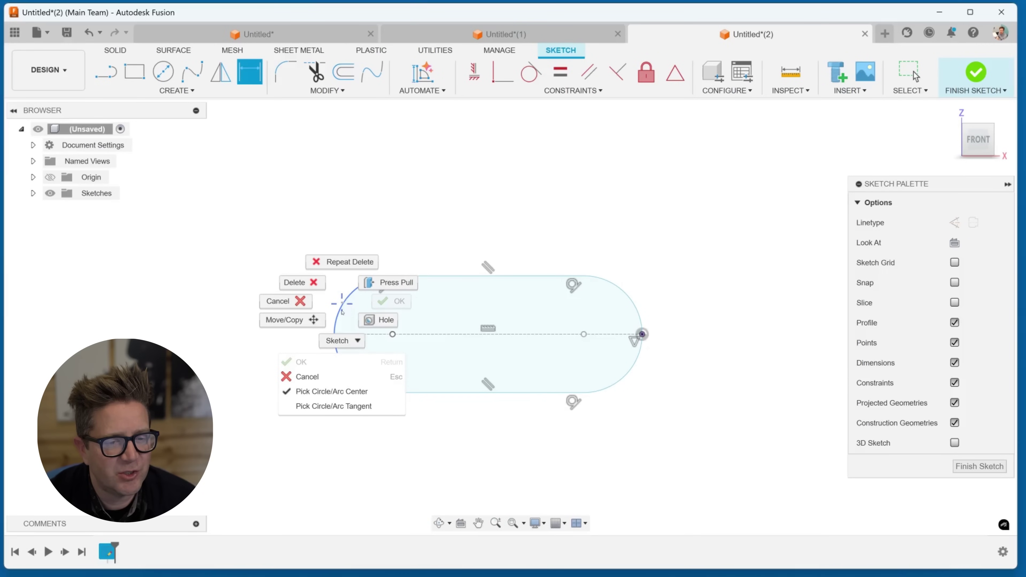
left_click(335, 406)
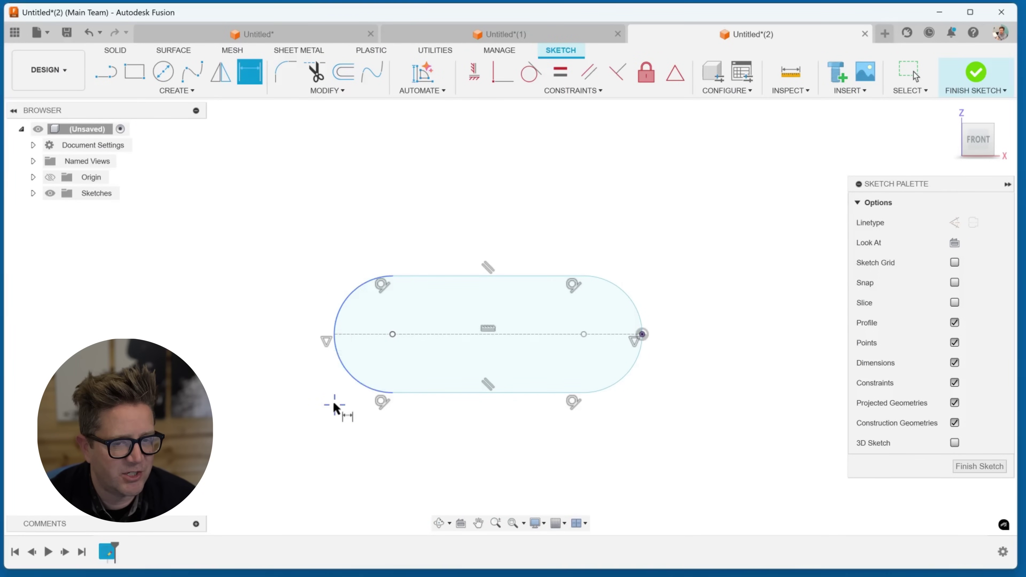
left_click(339, 316)
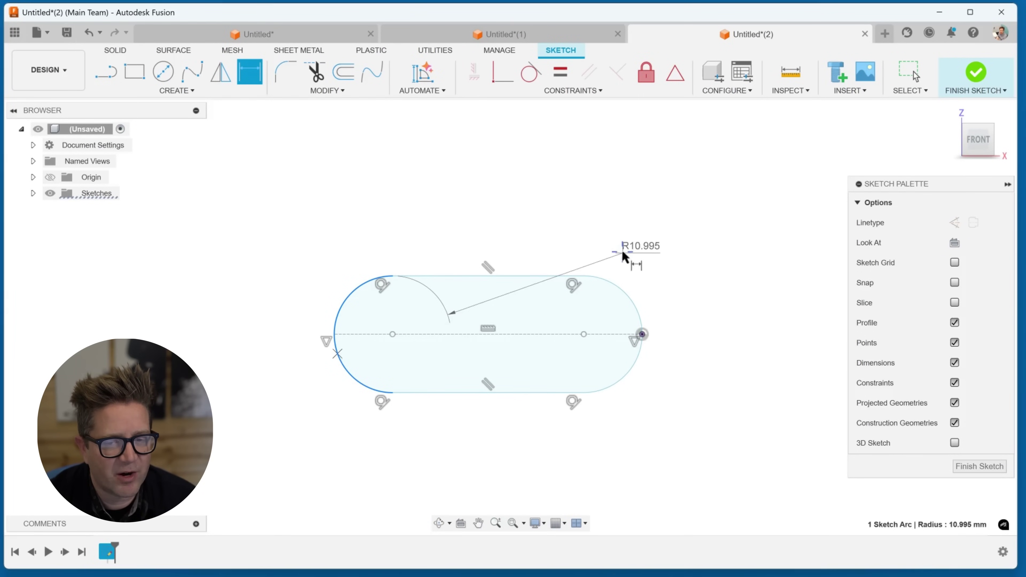
right_click(632, 304)
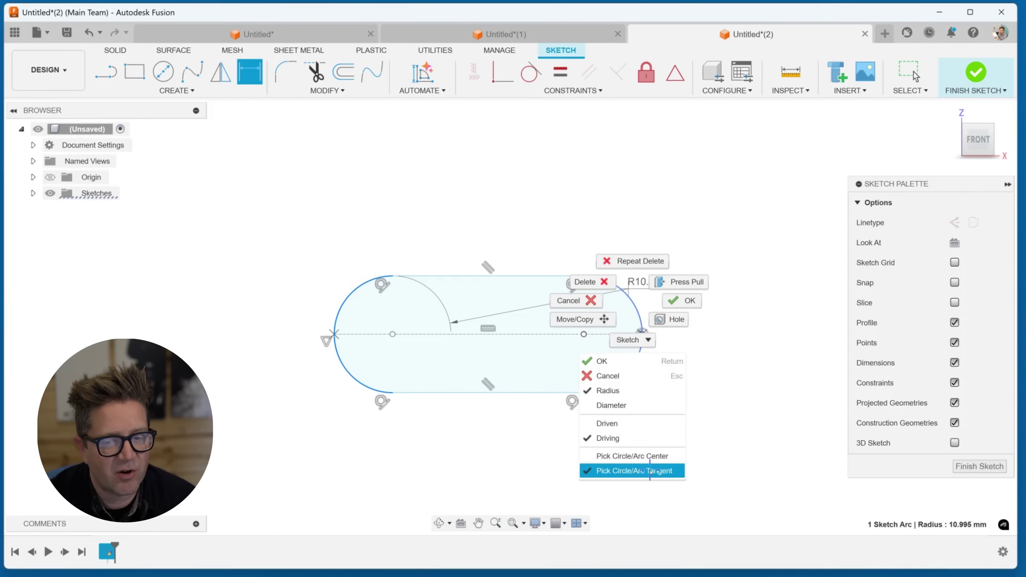
left_click(643, 324)
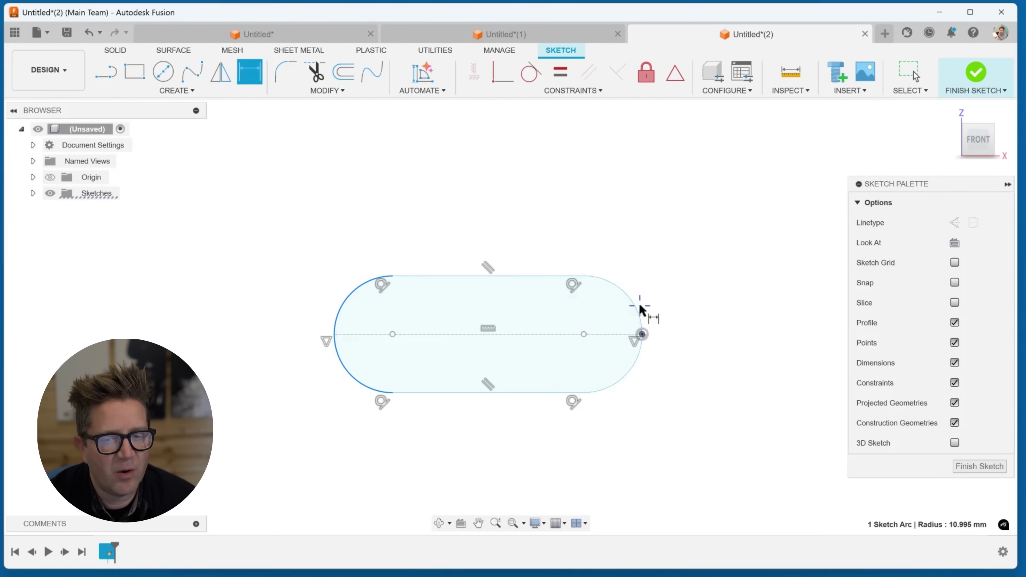
left_click(642, 334)
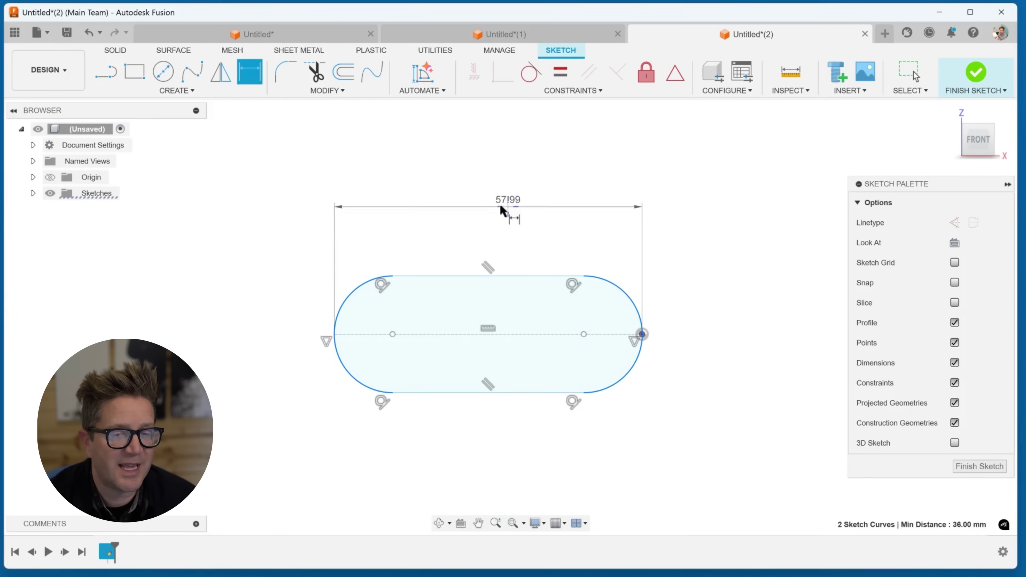
left_click(505, 208)
type("58")
key("Return")
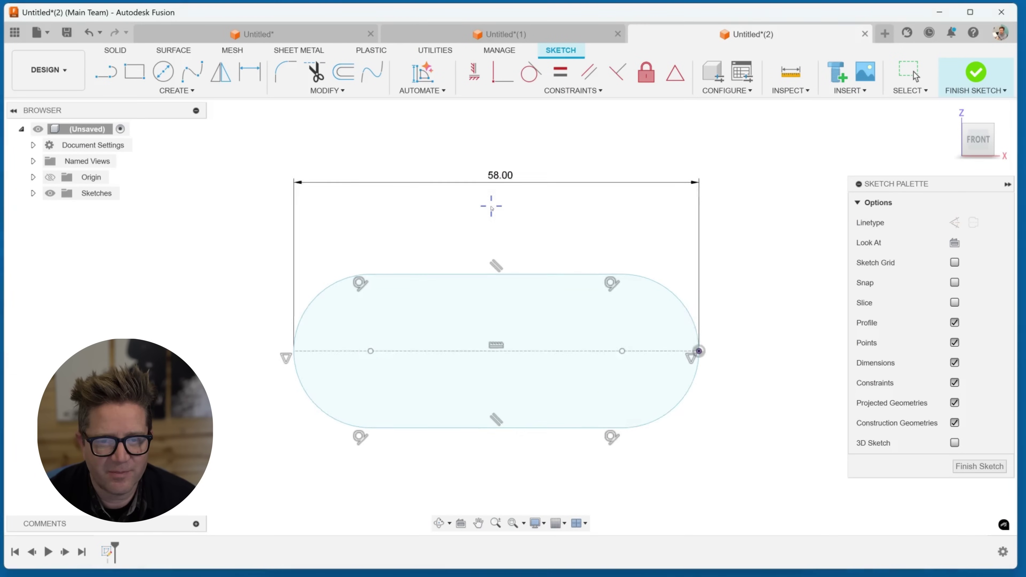
Sketch a circle about 48 mm in diameter to the left of the slot and dimension its diameter.
scroll(492, 206, "down", 3)
key("c")
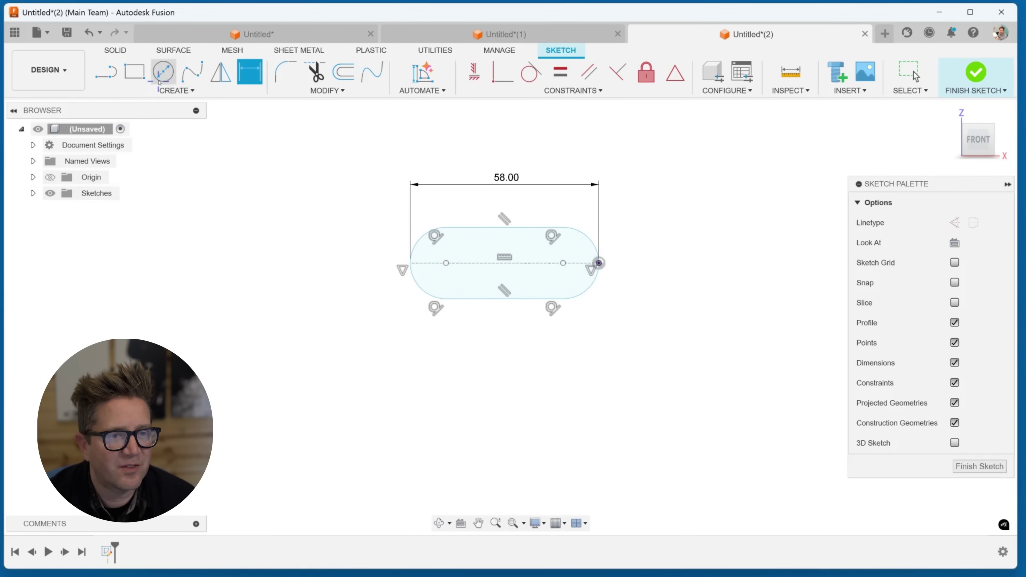
left_click(216, 284)
left_click(240, 360)
key("Escape")
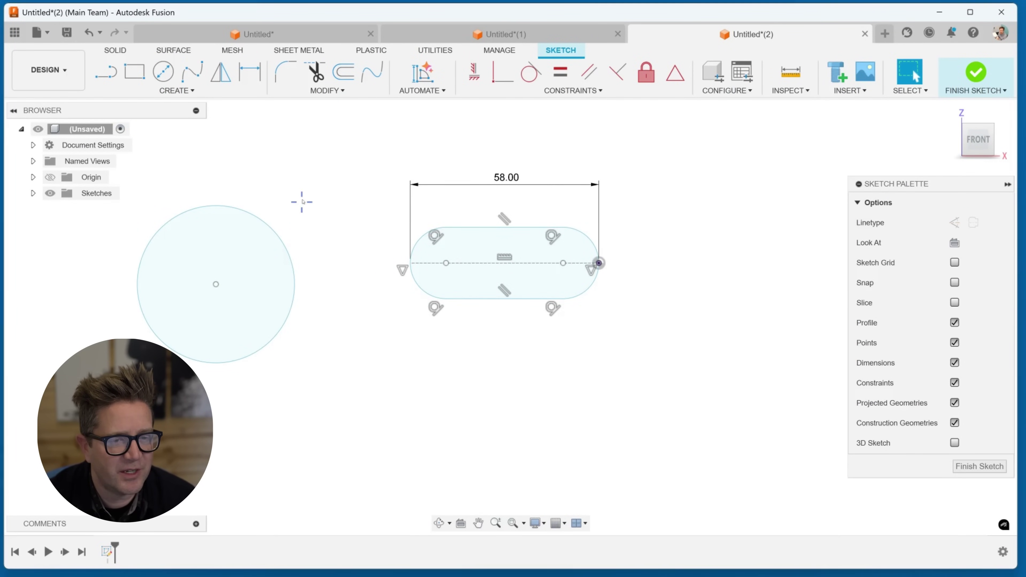
key("d")
left_click(268, 227)
left_click(298, 166)
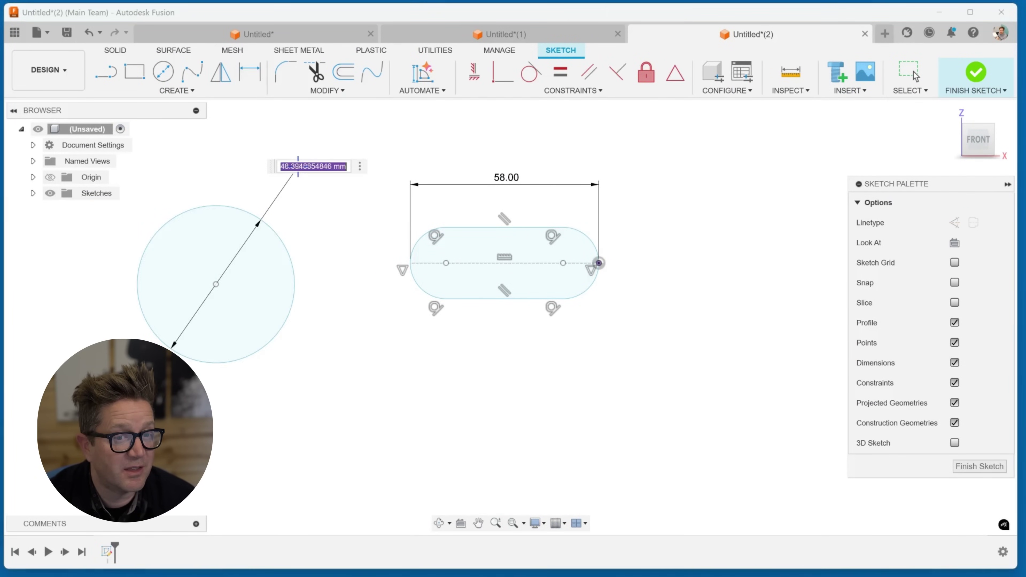
key("Return")
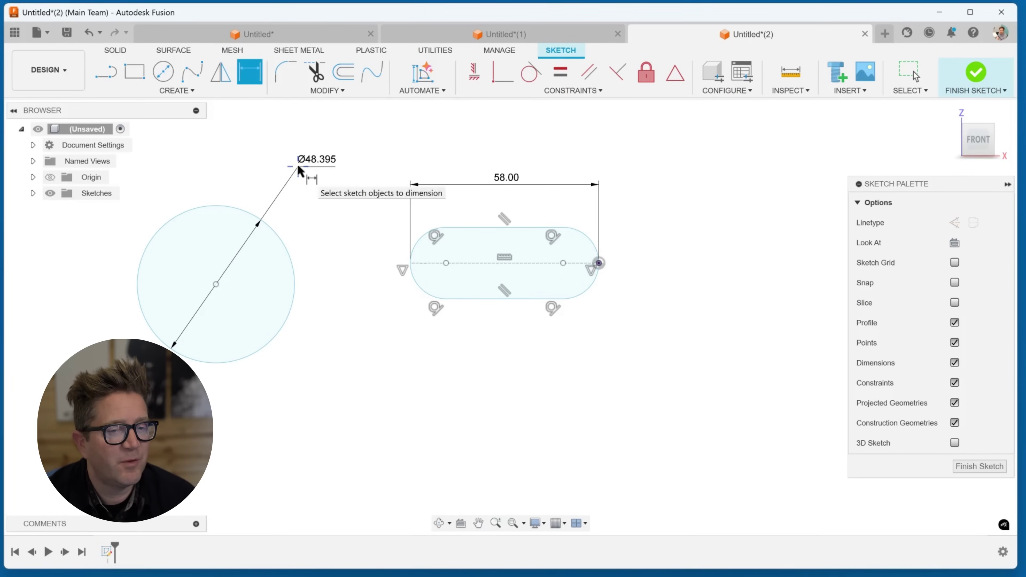
Sketch a three-point arc with a radius of about 21 mm below the slot and dimension its radius.
type("s")
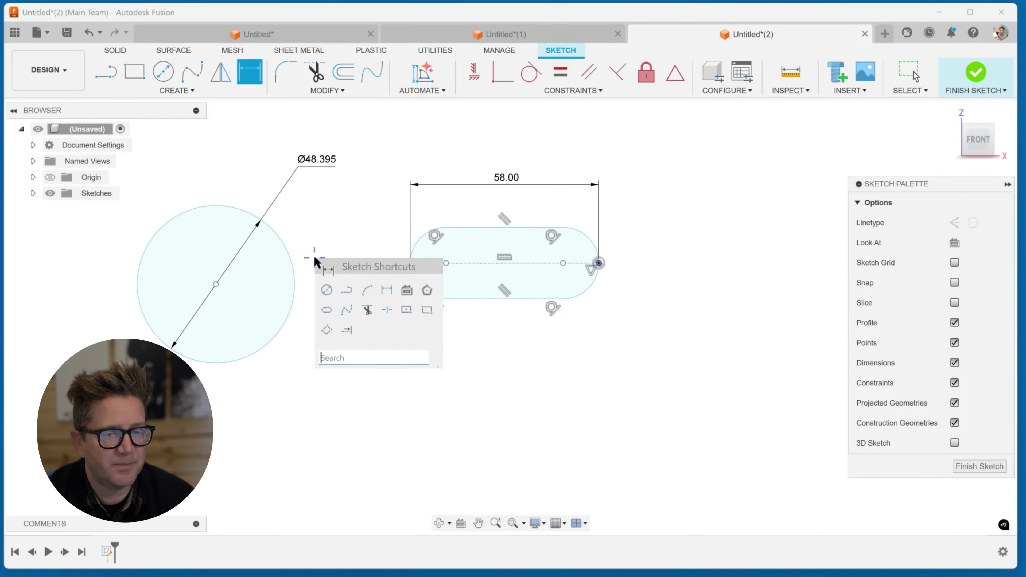
type("arc")
left_click(356, 376)
left_click(334, 430)
left_click(452, 403)
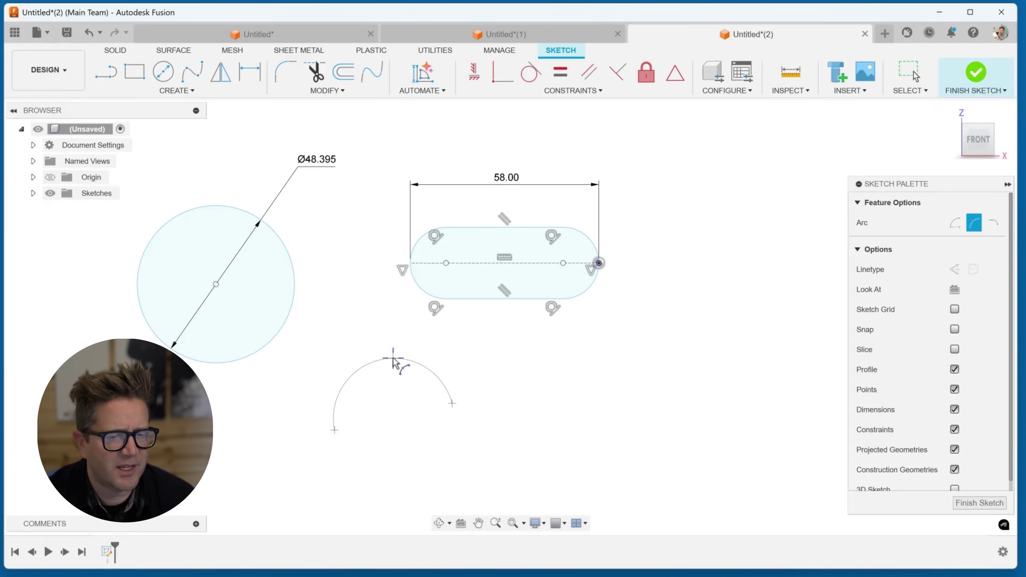
left_click(402, 380)
key("d")
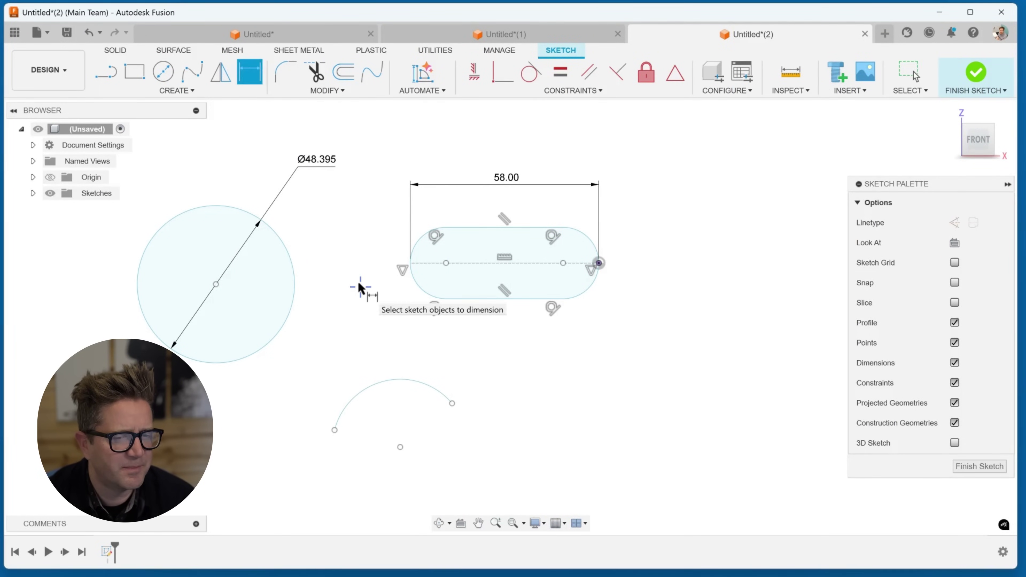
left_click(378, 384)
left_click(358, 346)
key("Return")
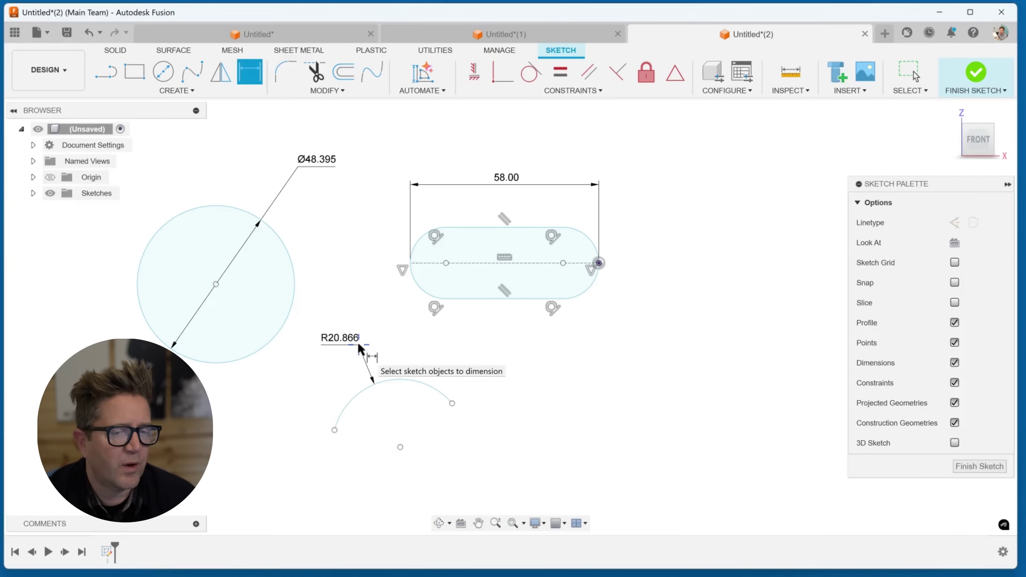
Toggle the circle's dimension to a radius and the arc's dimension to a diameter.
right_click(326, 164)
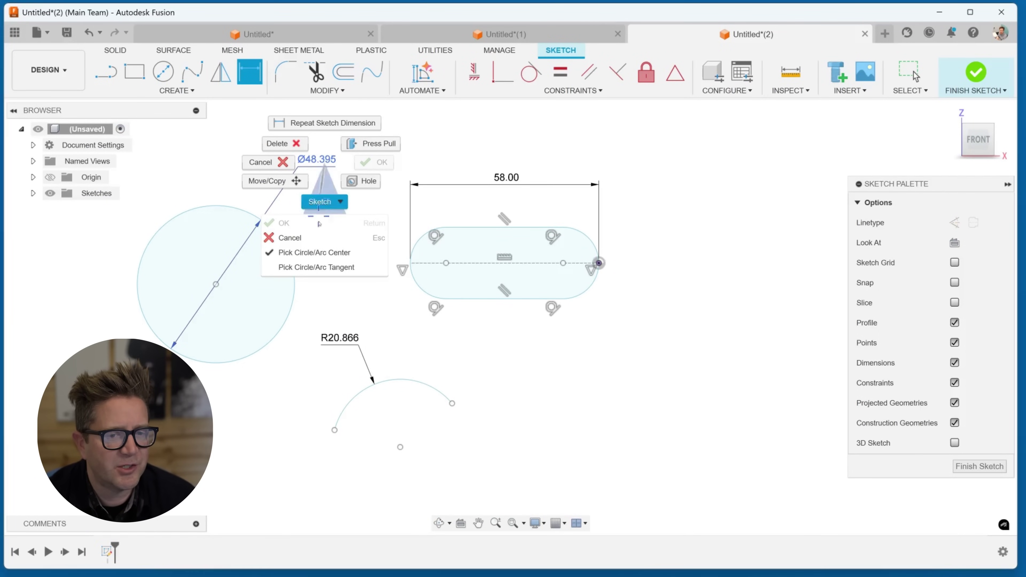
key("Escape")
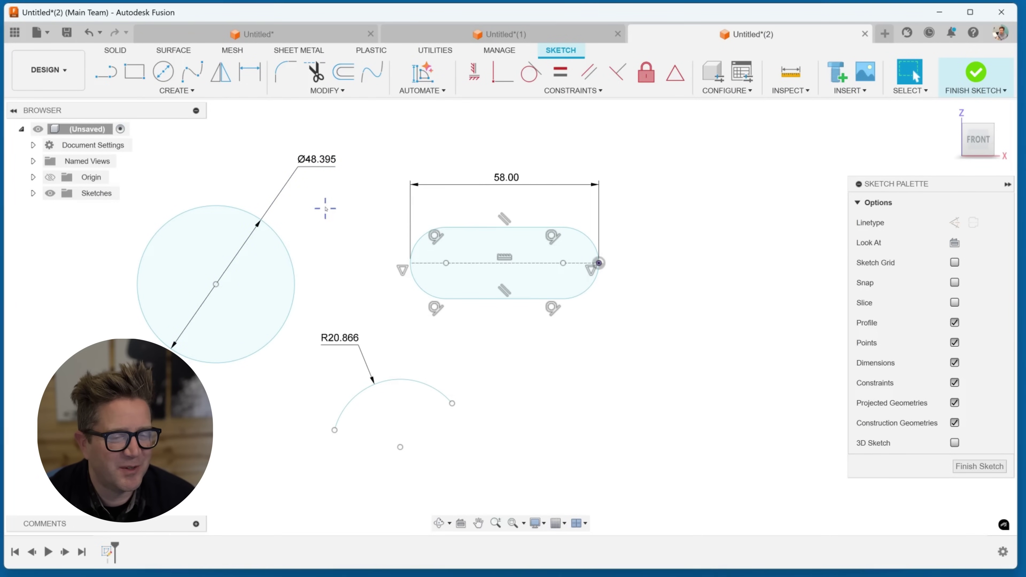
right_click(317, 162)
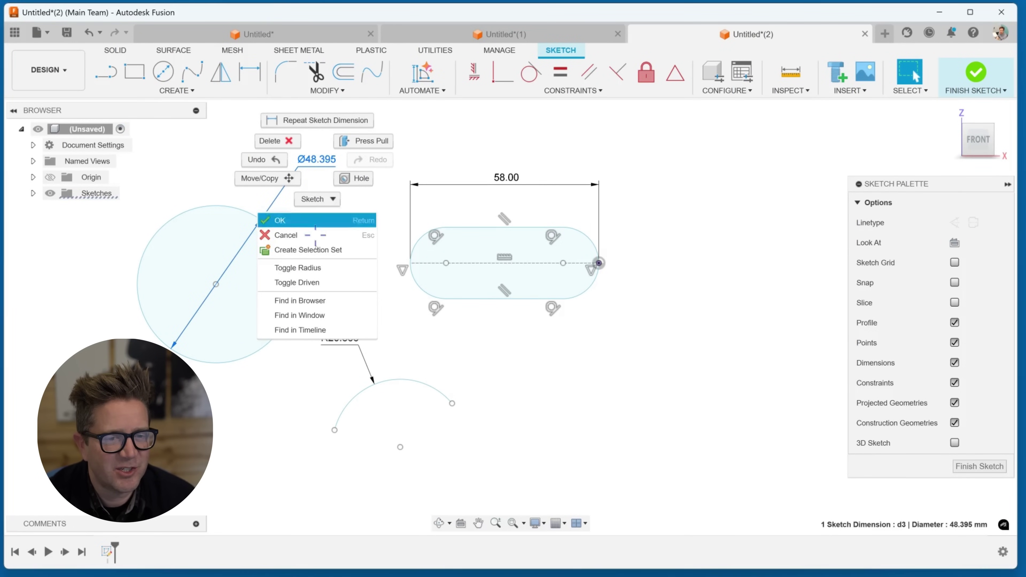
left_click(316, 267)
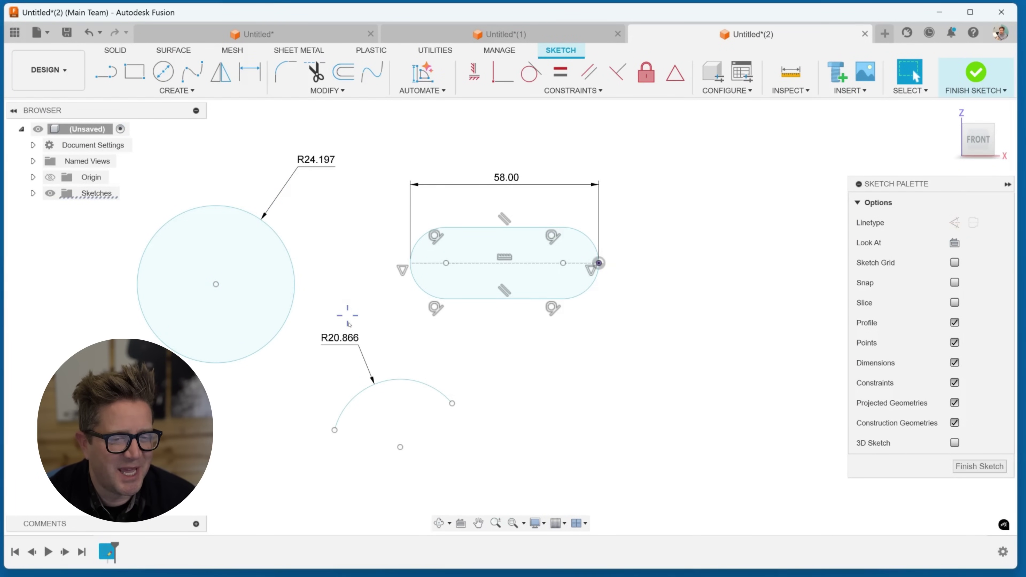
right_click(348, 341)
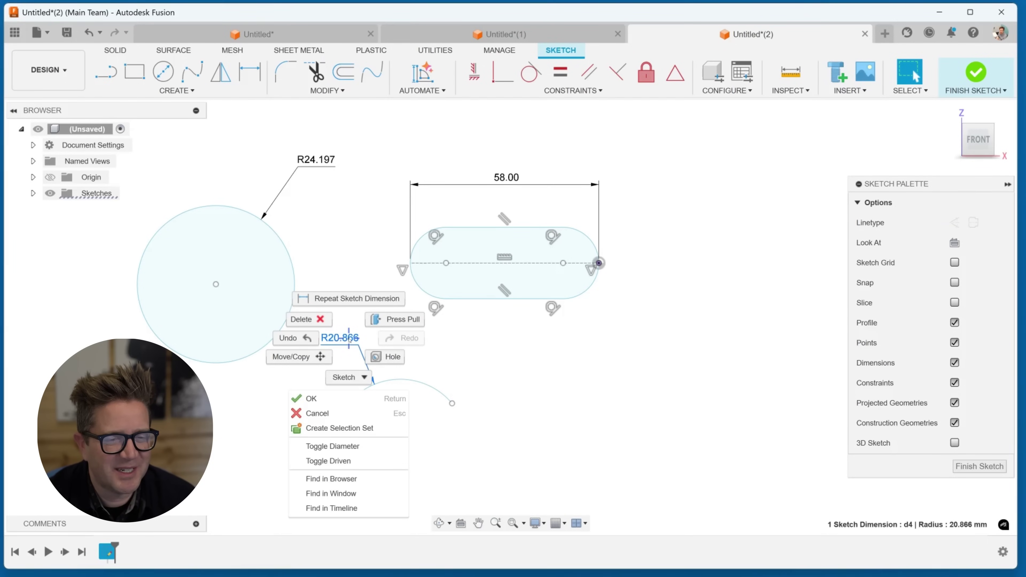
left_click(347, 447)
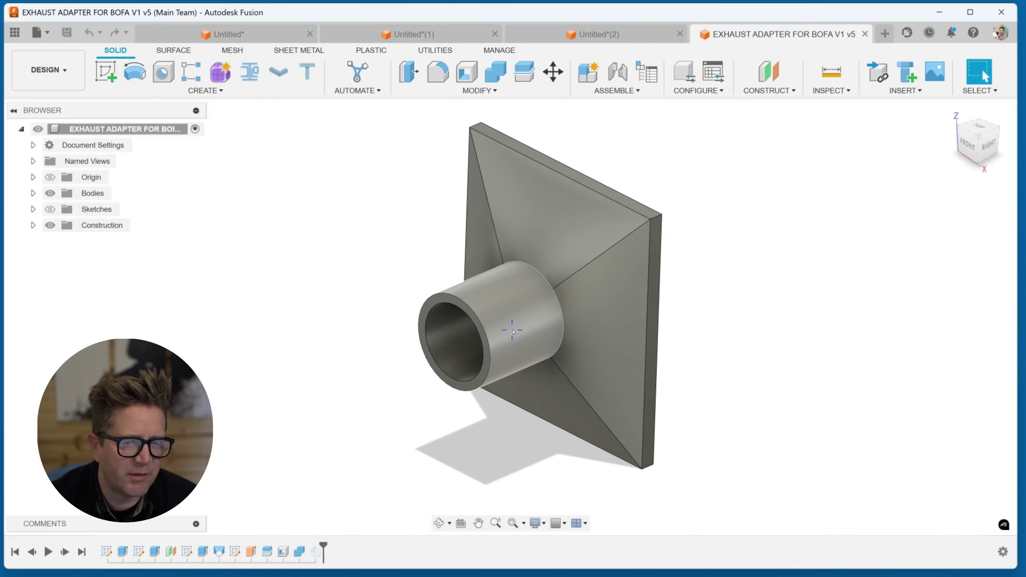
Examine the exhaust adapter model and the hole layout dimensions in its second timeline sketch, ending with the first sketch selected.
middle_click_drag(512, 330, 470, 300, "shift")
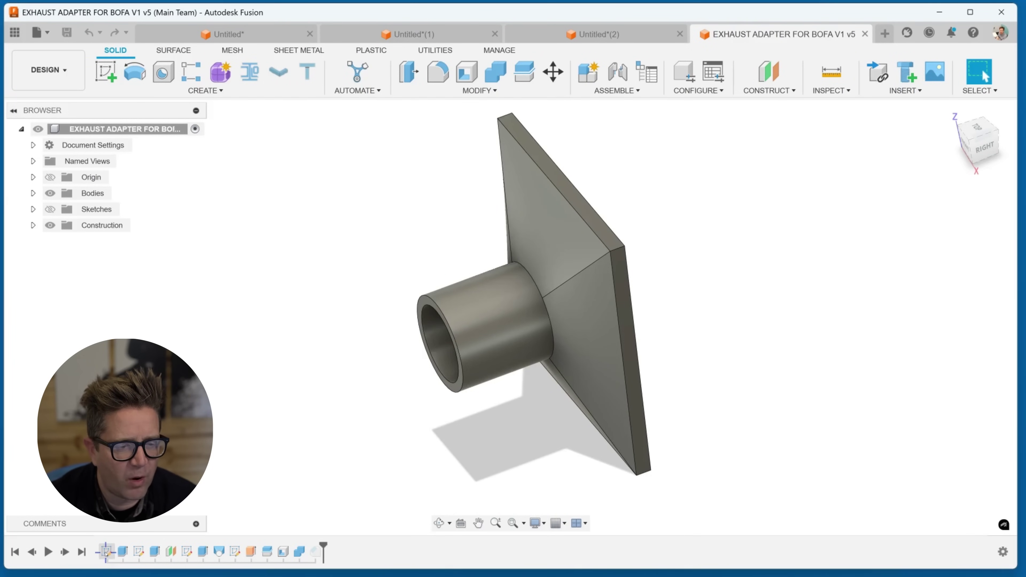
left_click(106, 552)
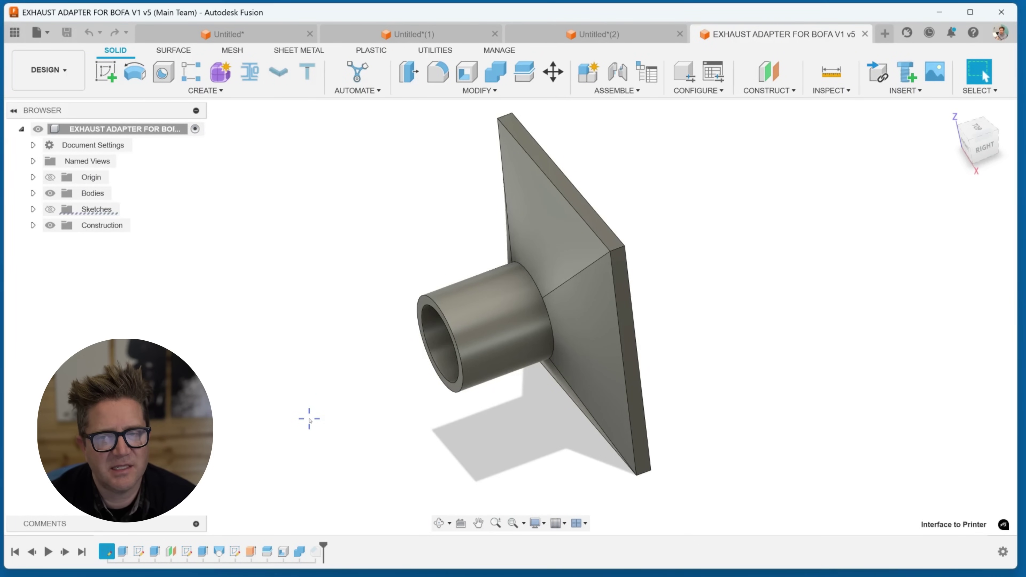
middle_click_drag(309, 419, 347, 416, "shift")
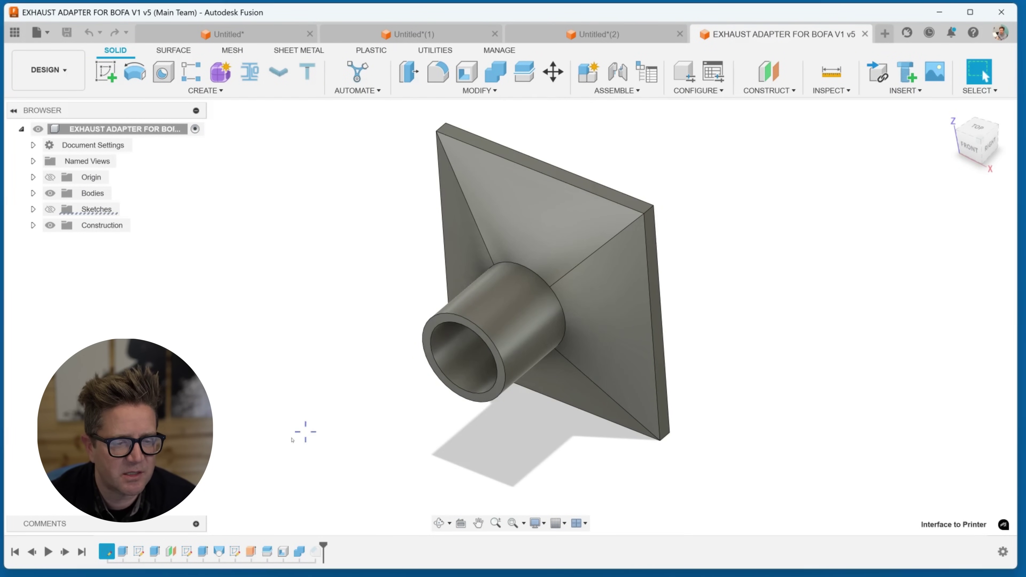
left_click(242, 458)
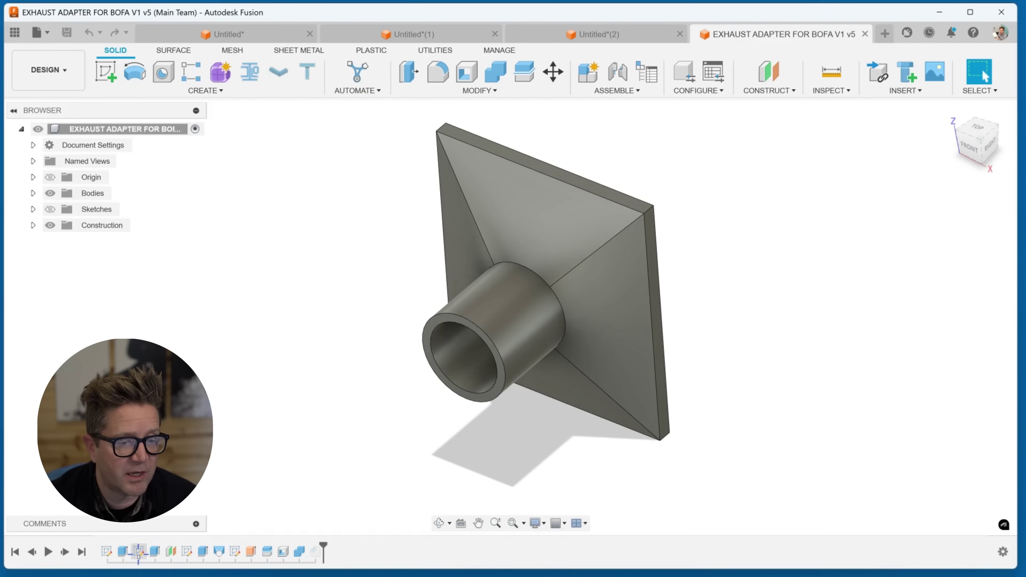
double_click(138, 552)
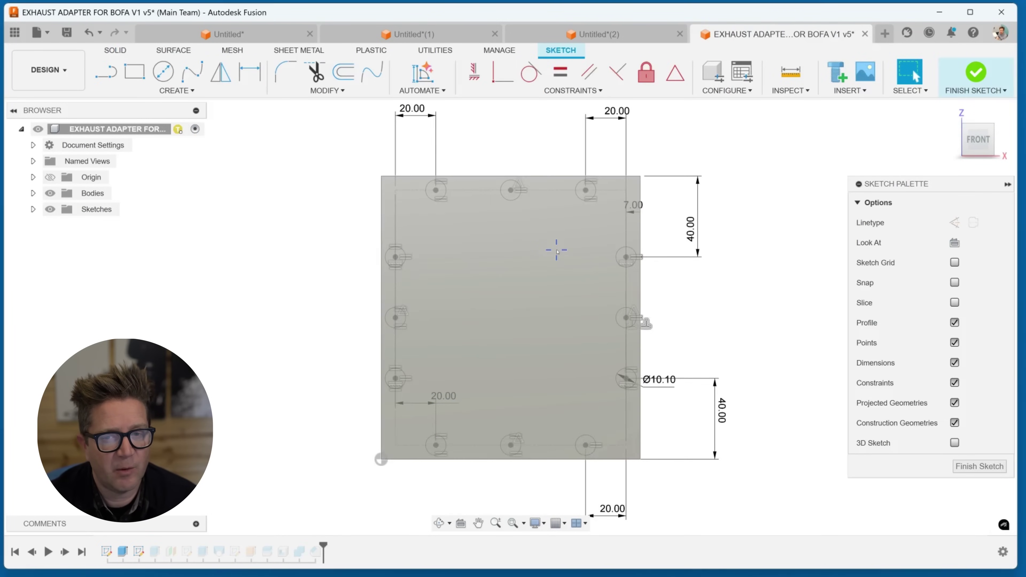
left_click(977, 73)
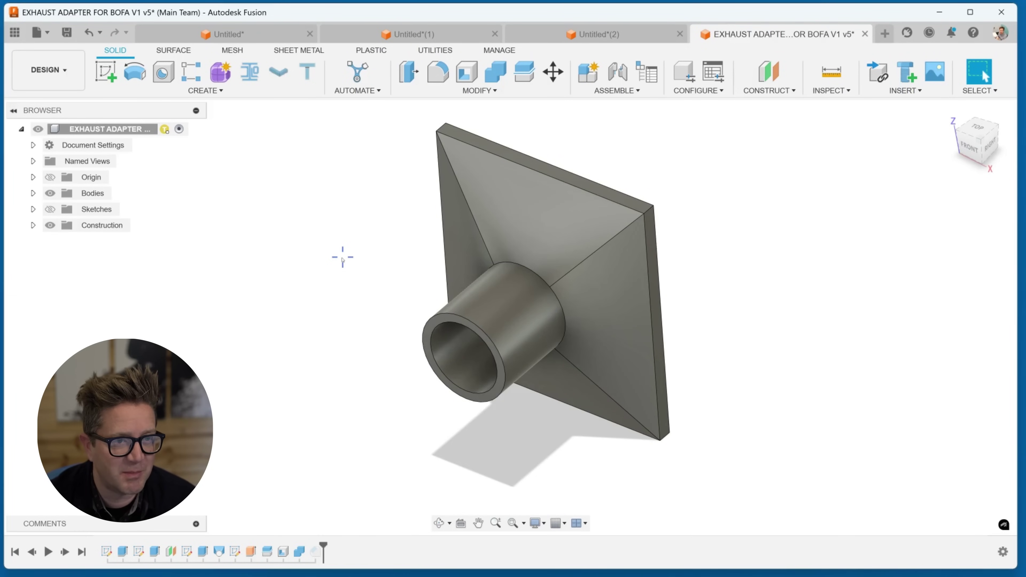
left_click(107, 553)
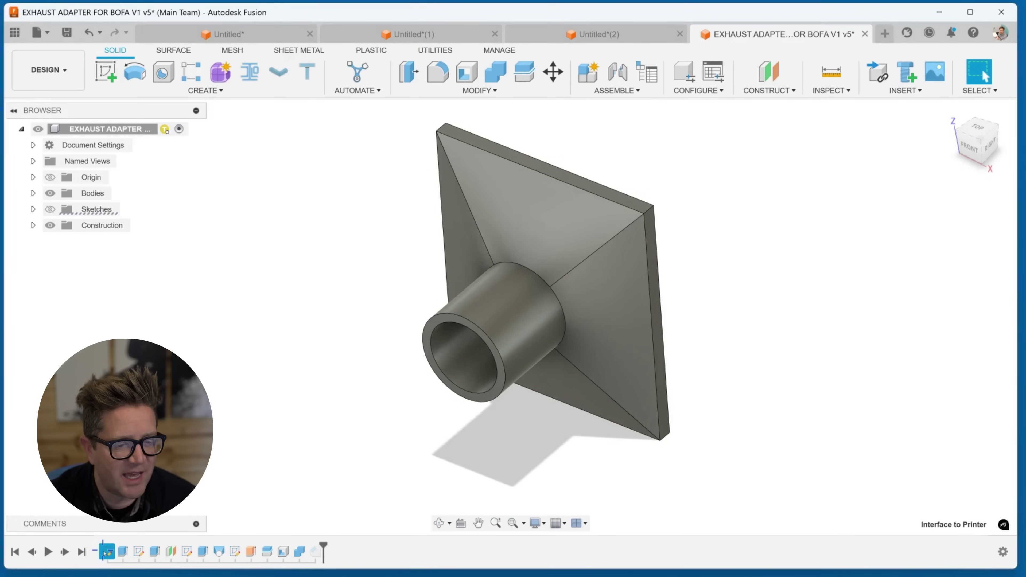
Display the Interface to Printer sketch and turn on its dimensions over the adapter model.
left_click(33, 209)
left_click(62, 225)
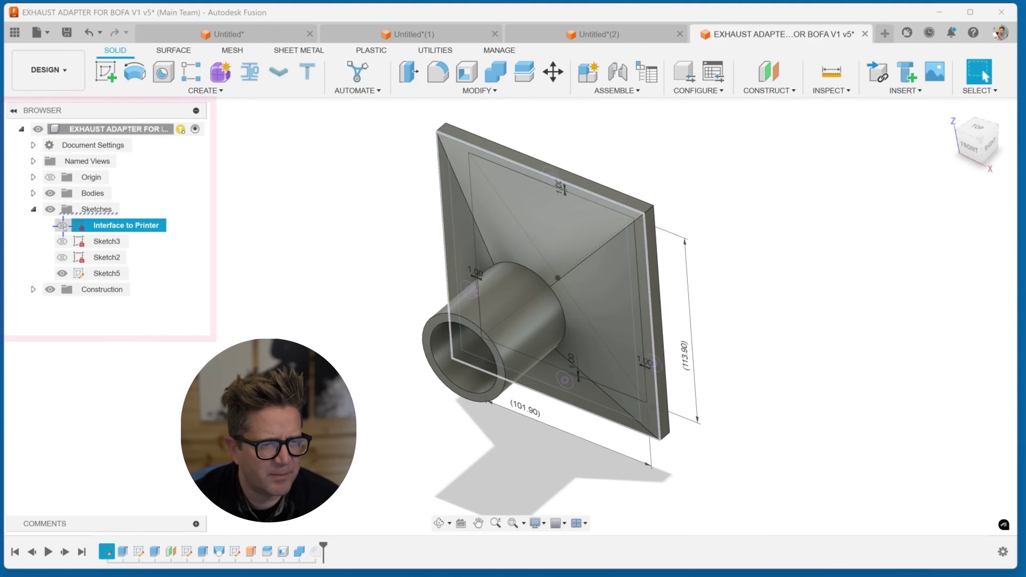
right_click(110, 225)
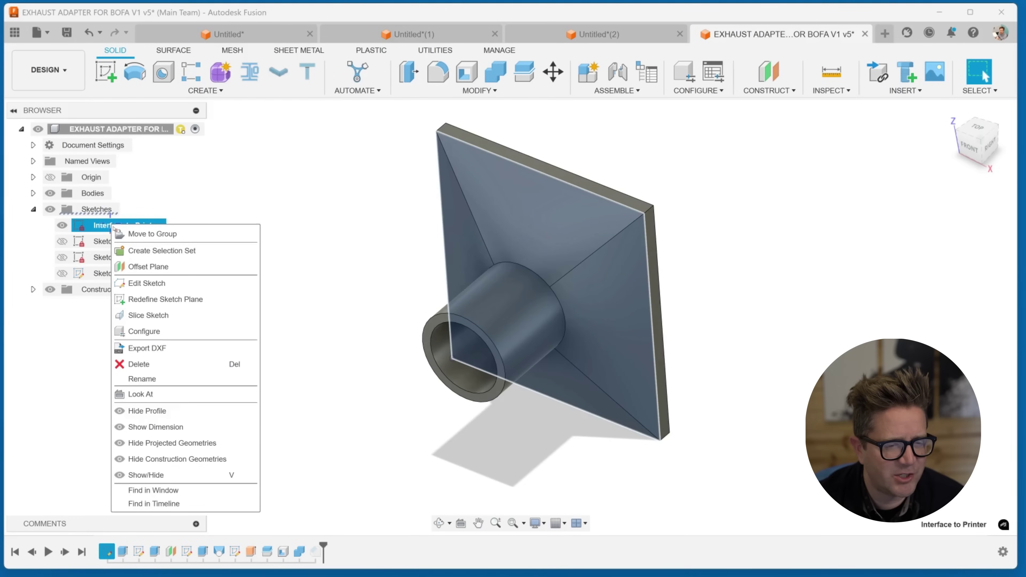
left_click(175, 426)
mouse_move(261, 316)
middle_mouse_down("shift")
mouse_move(293, 284)
mouse_move(225, 306)
mouse_move(252, 298)
middle_mouse_up("shift")
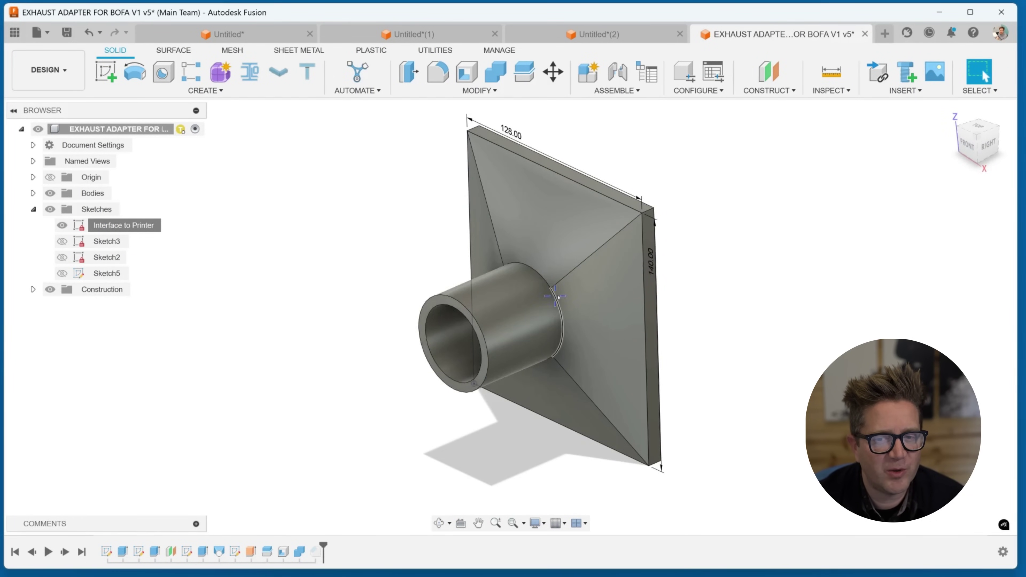
Set the adapter plate's height dimension to 165 mm and its width dimension to 138 mm directly on the model.
double_click(655, 264)
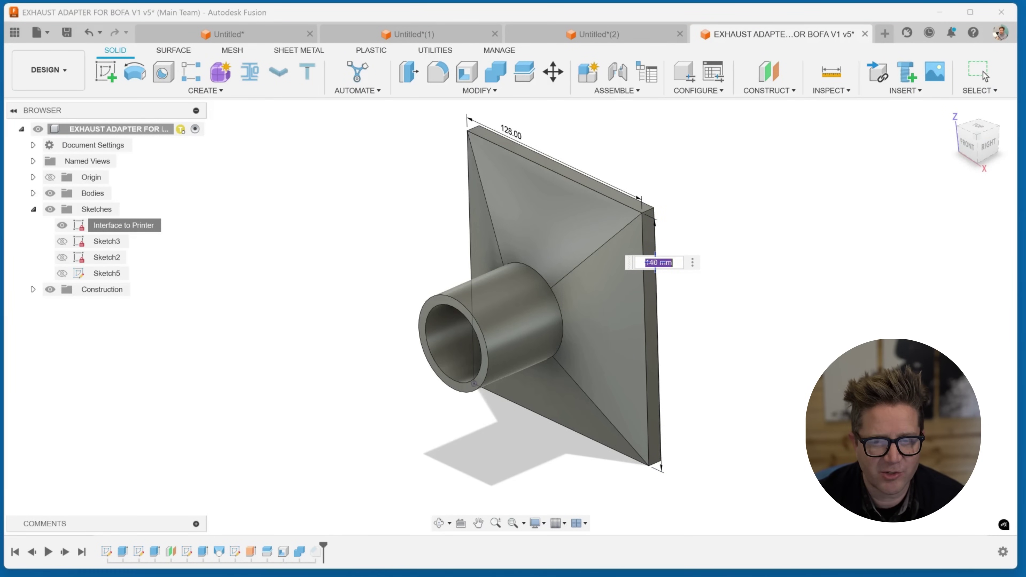
type("10")
key("Return")
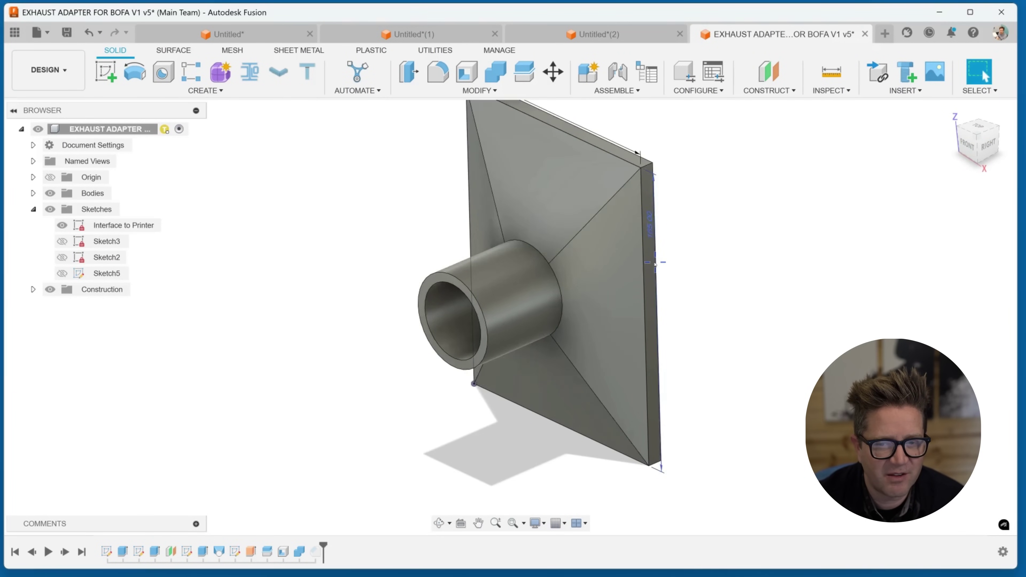
scroll(615, 235, "down", 3)
double_click(551, 145)
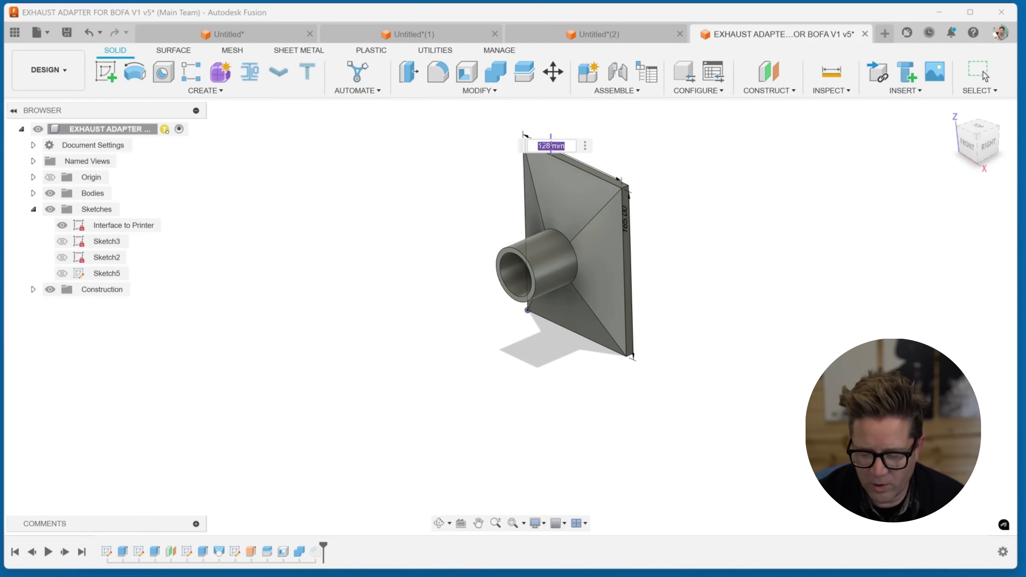
key("BackSpace")
key("Return")
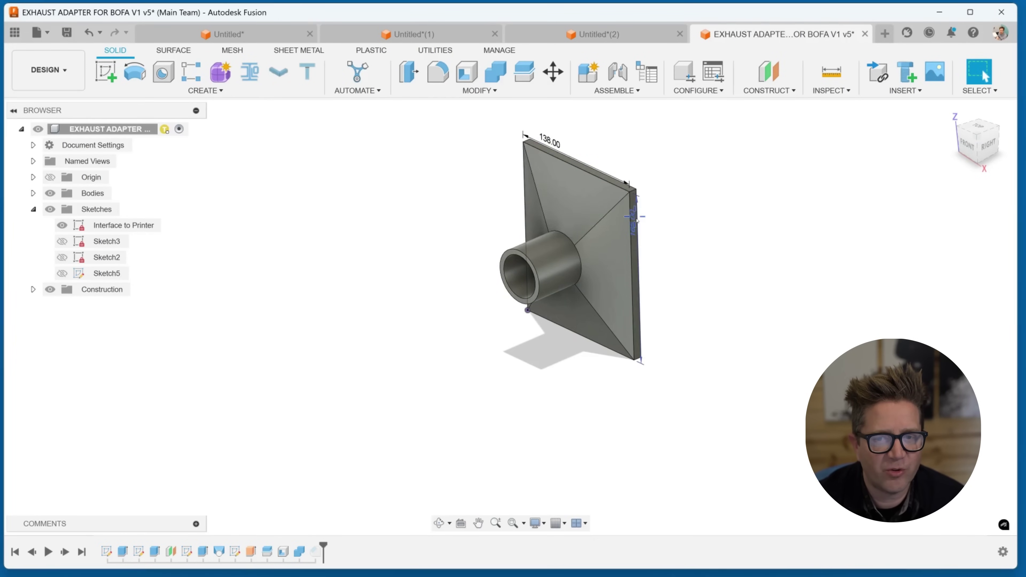
middle_click_drag(557, 243, 579, 275, "shift")
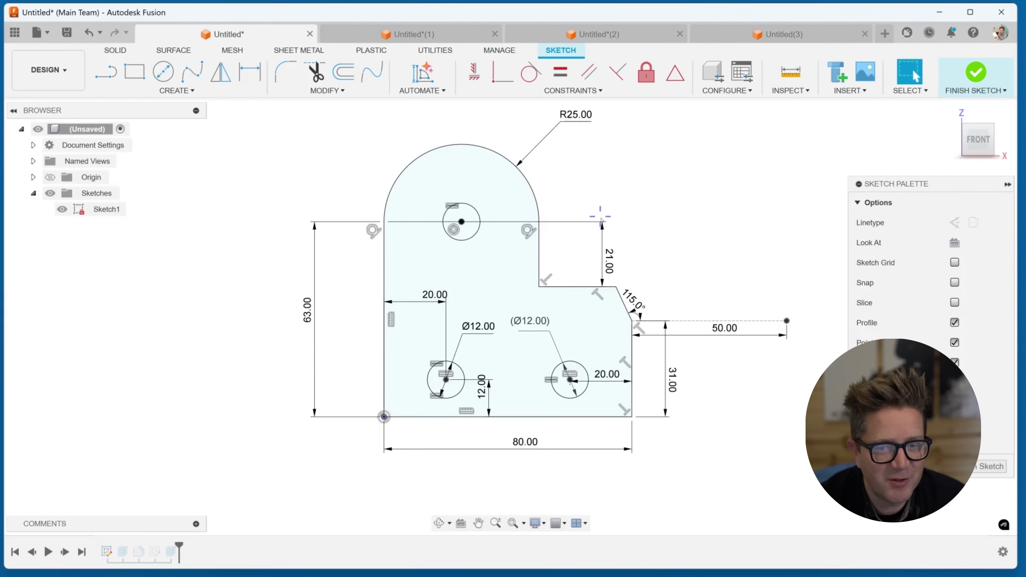
Add 0.05 mm to the 21 mm vertical dimension in the bracket sketch by using a sum expression.
double_click(609, 261)
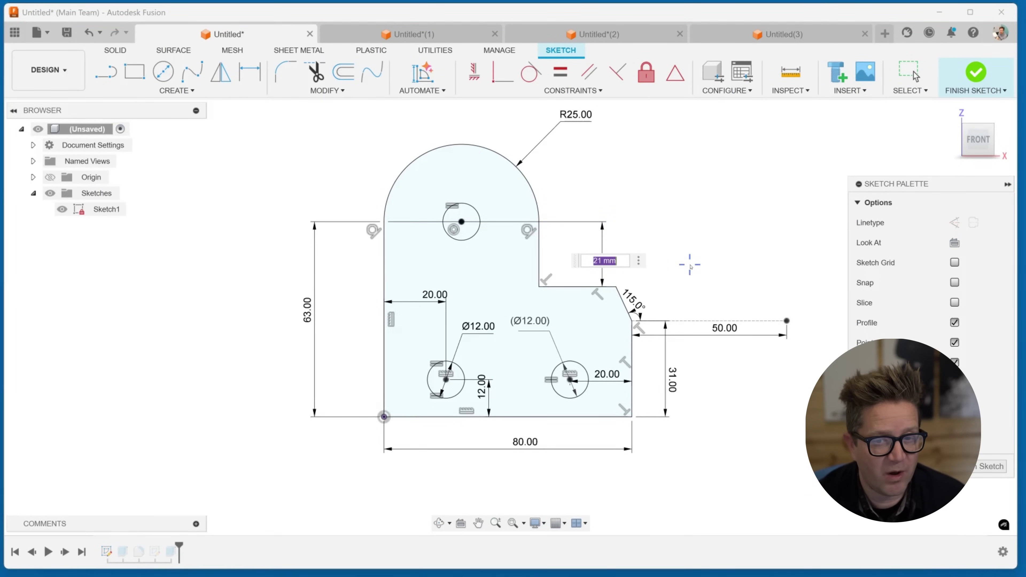
left_click(617, 261)
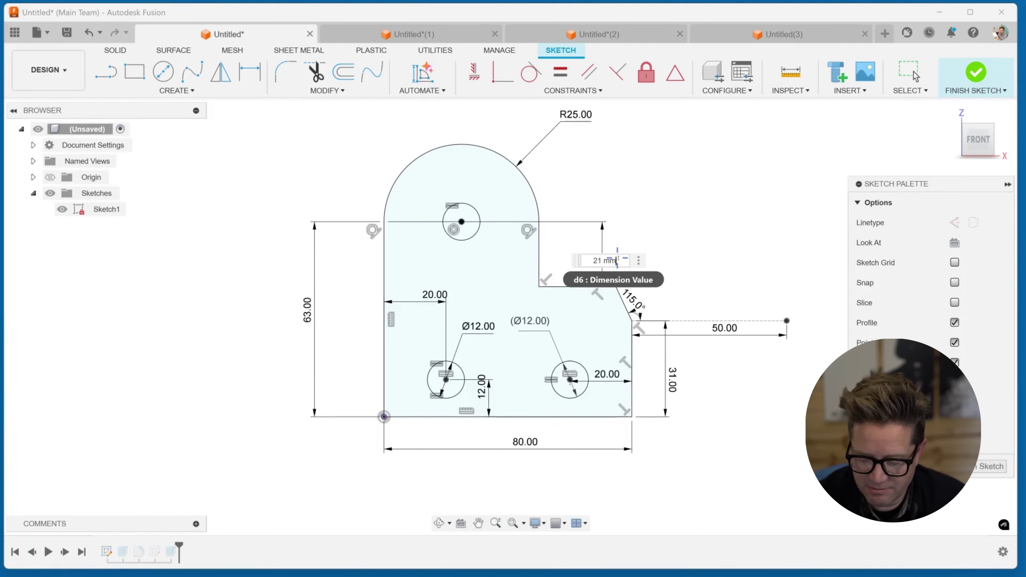
type("+.05")
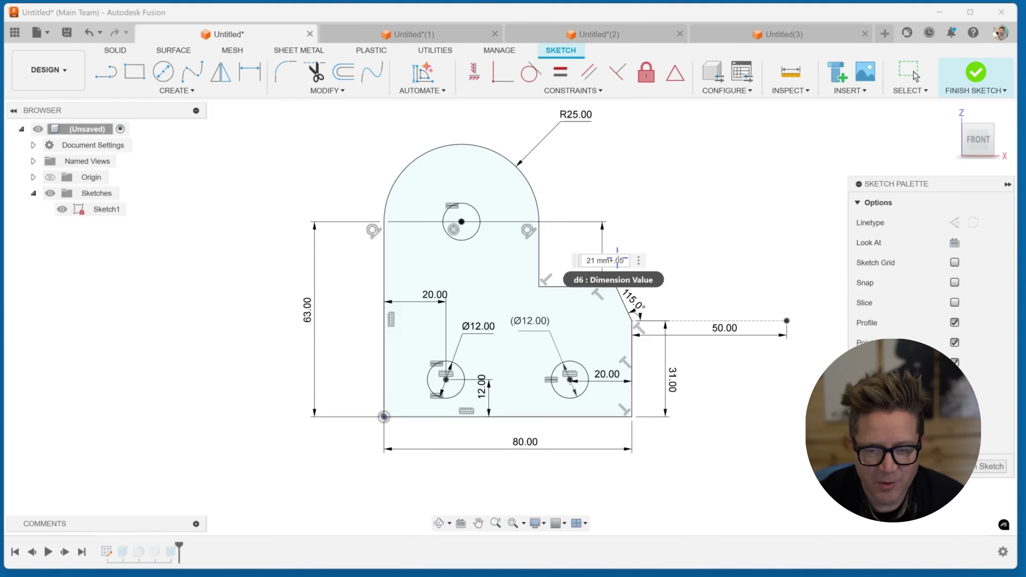
key("Return")
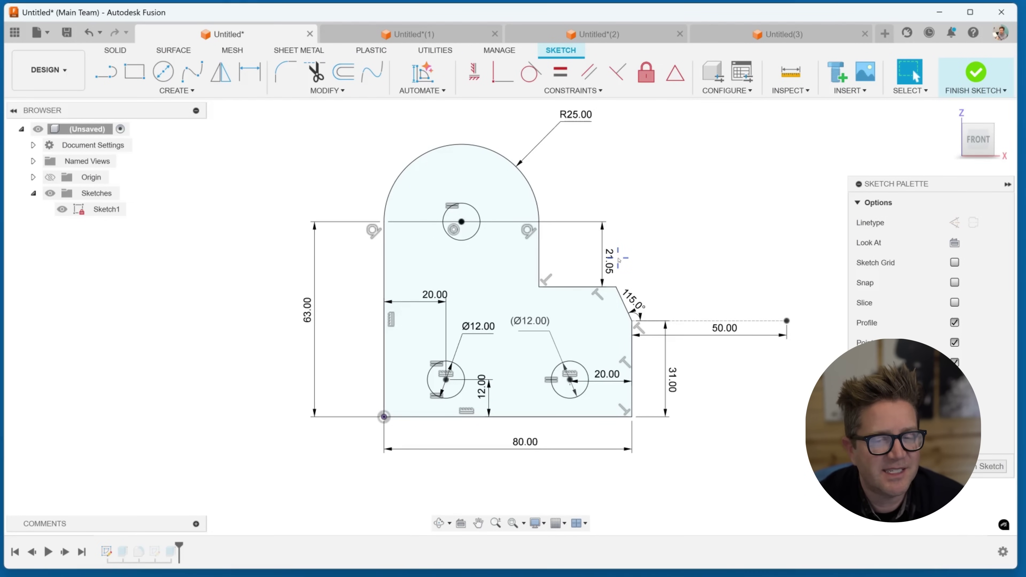
Change that vertical dimension's expression to 21 mm + 0.05 mm/2 and review the stored formula.
double_click(619, 261)
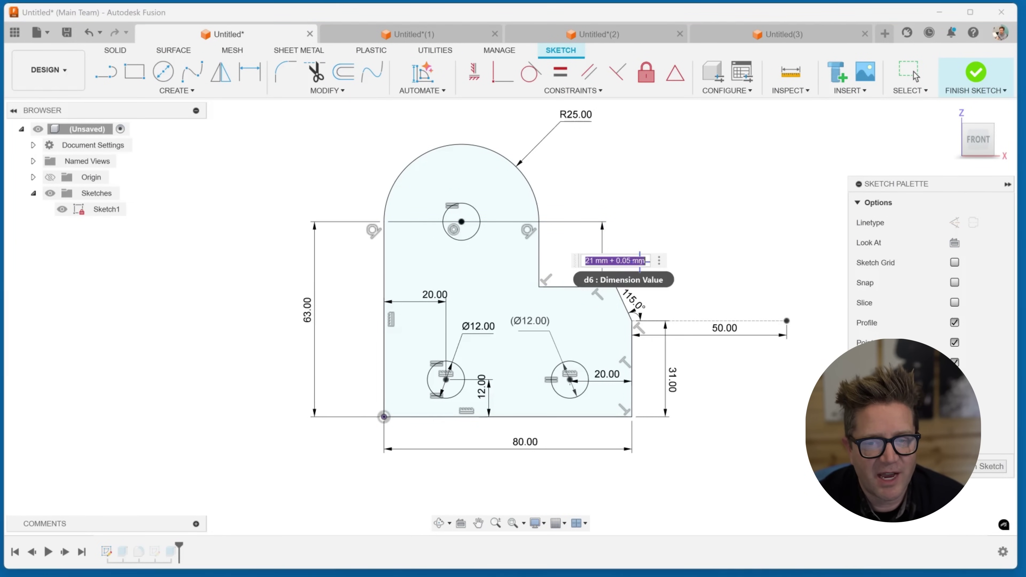
left_click(645, 261)
type("/2")
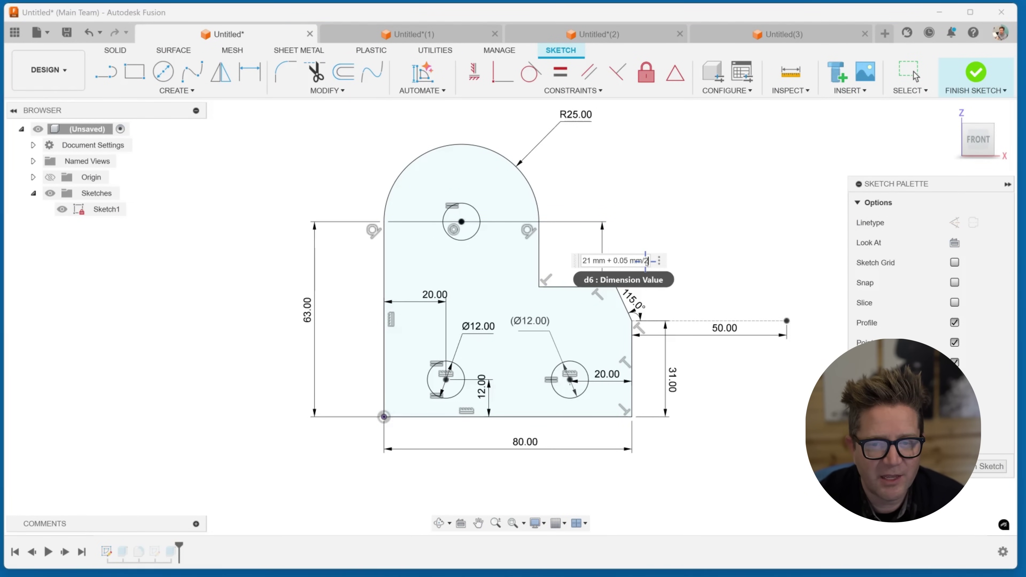
key("Return")
double_click(609, 259)
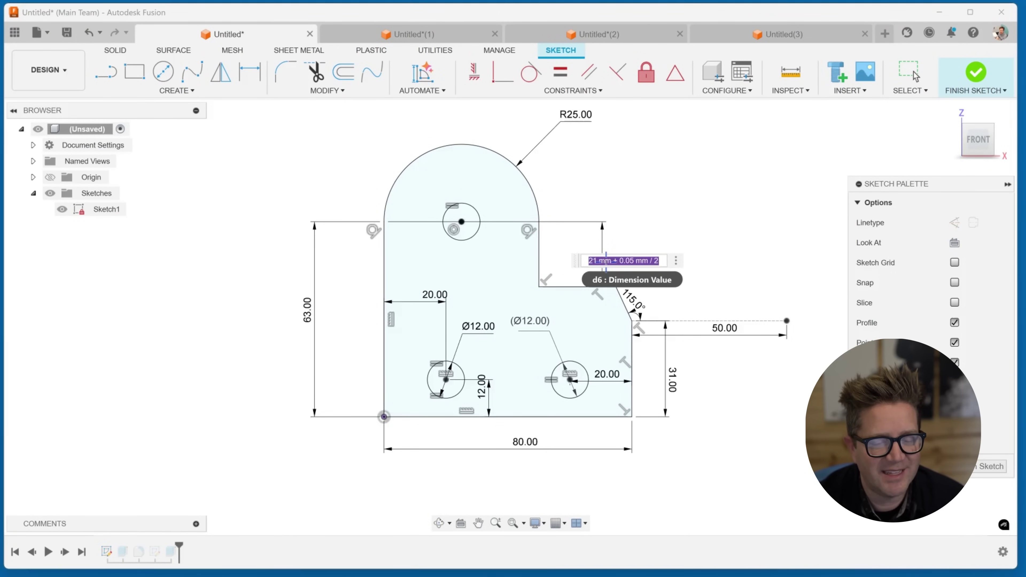
left_click(616, 205)
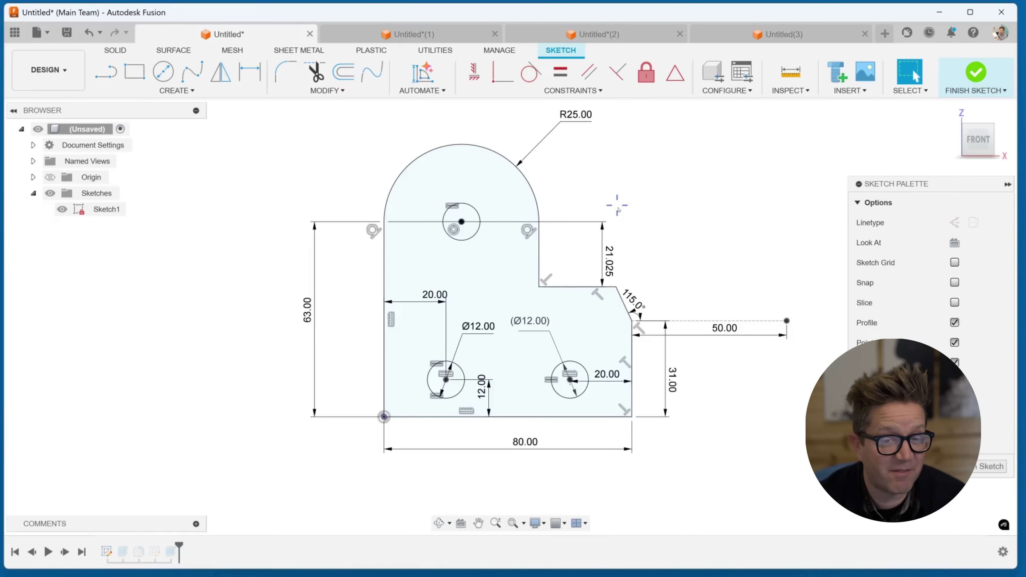
left_click(611, 260)
mouse_move(610, 260)
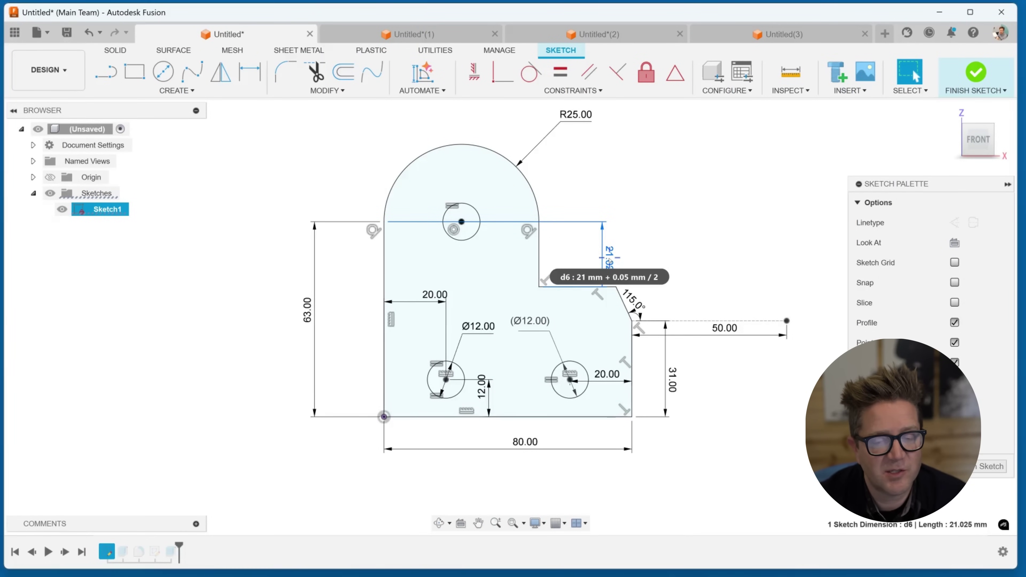
left_click(642, 209)
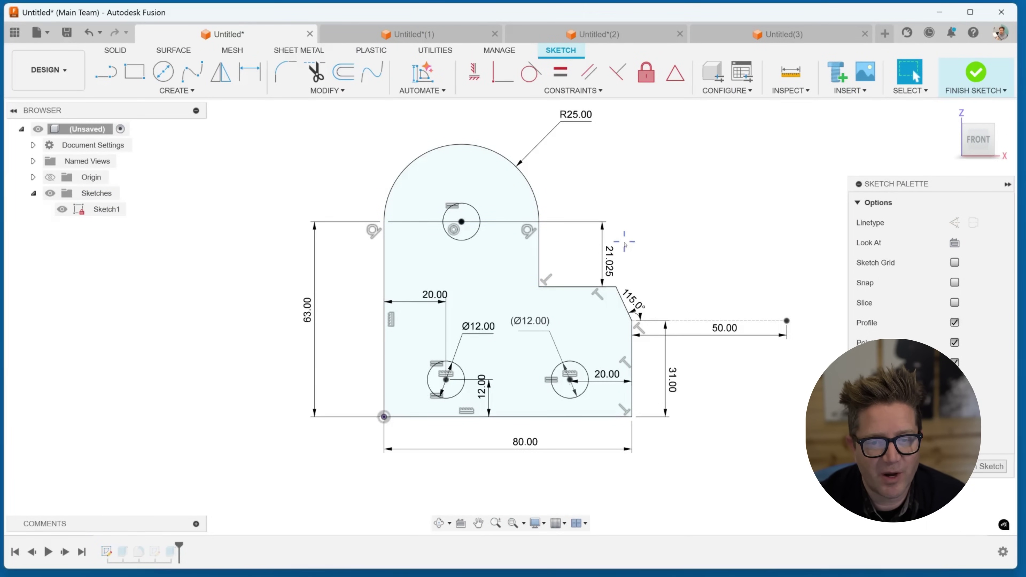
Replace the formula with a reference to the short side edge's 31 mm height dimension (d16).
left_click(611, 261)
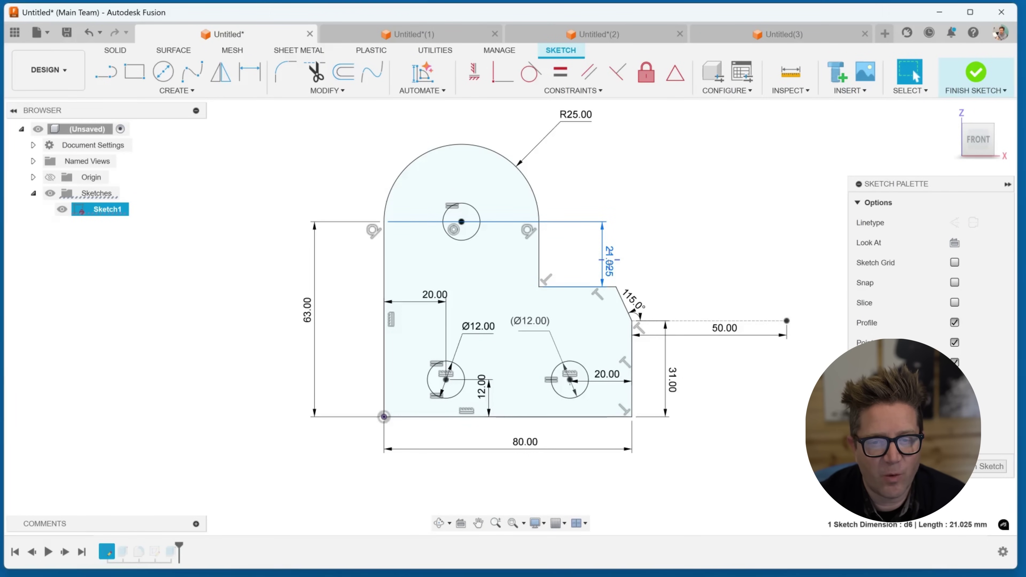
double_click(610, 260)
key("BackSpace")
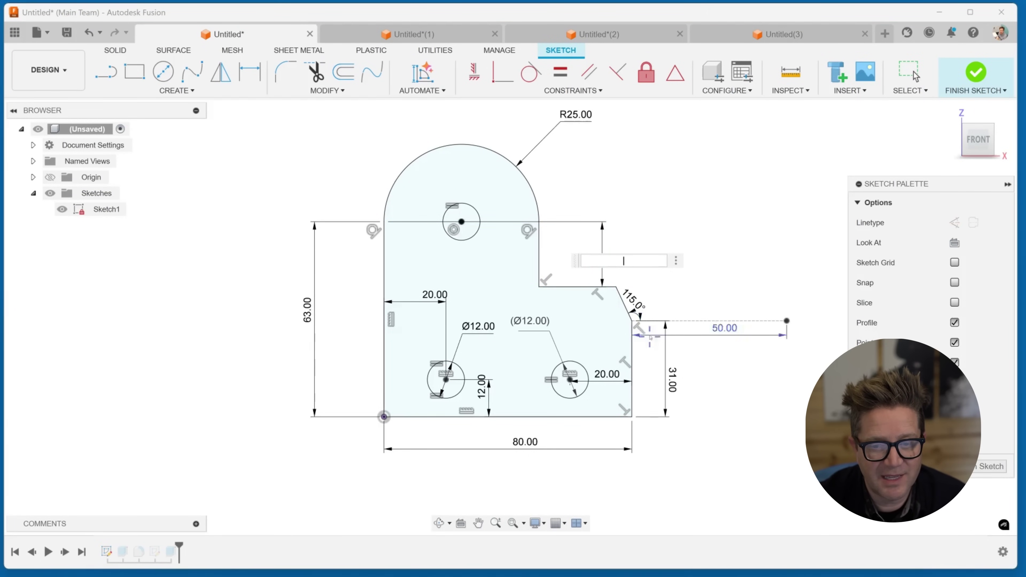
left_click(674, 383)
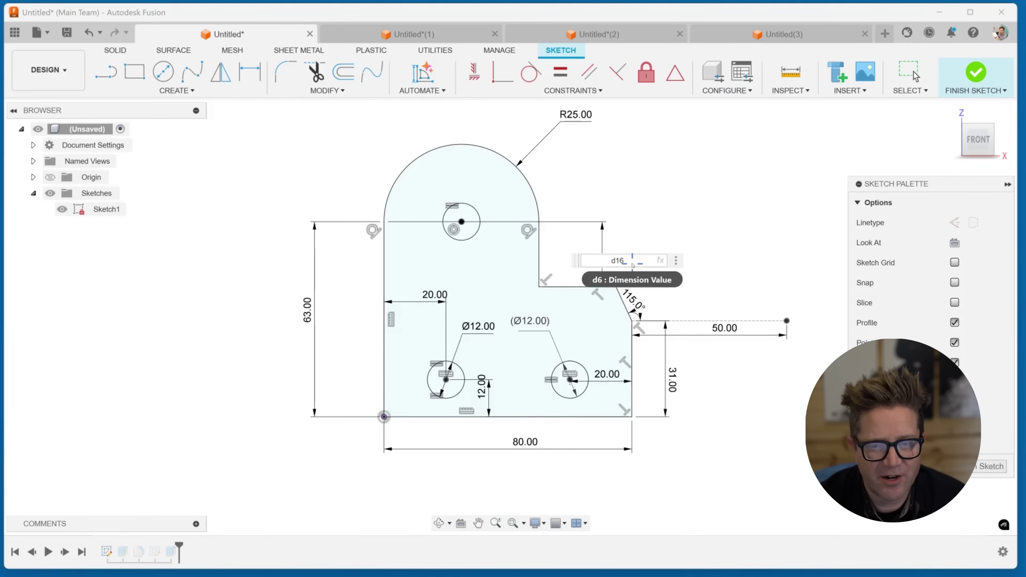
key("Return")
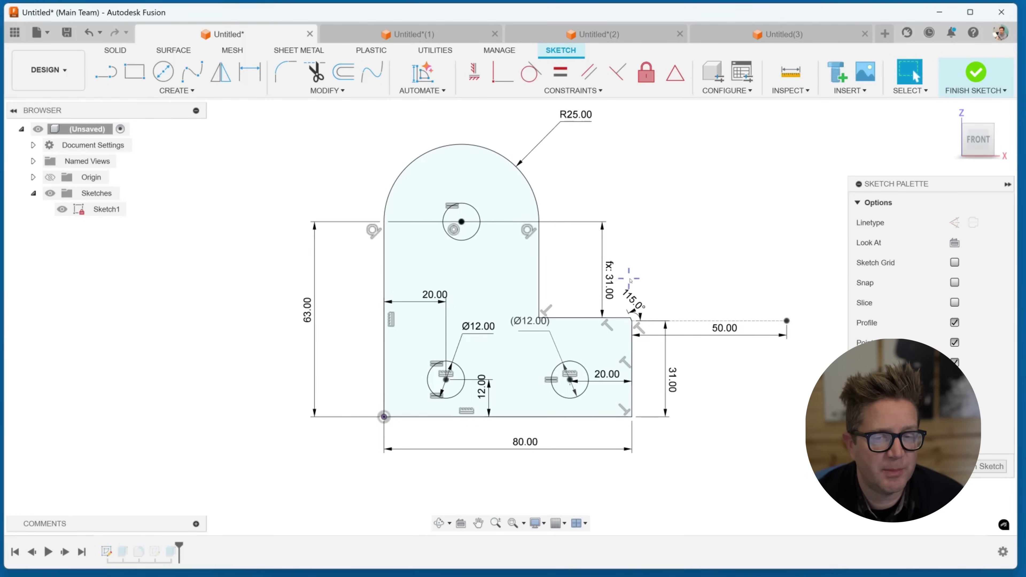
Turn the bracket's 63 mm height dimension into a named parameter with the expression height=65.
scroll(651, 291, "up", 2)
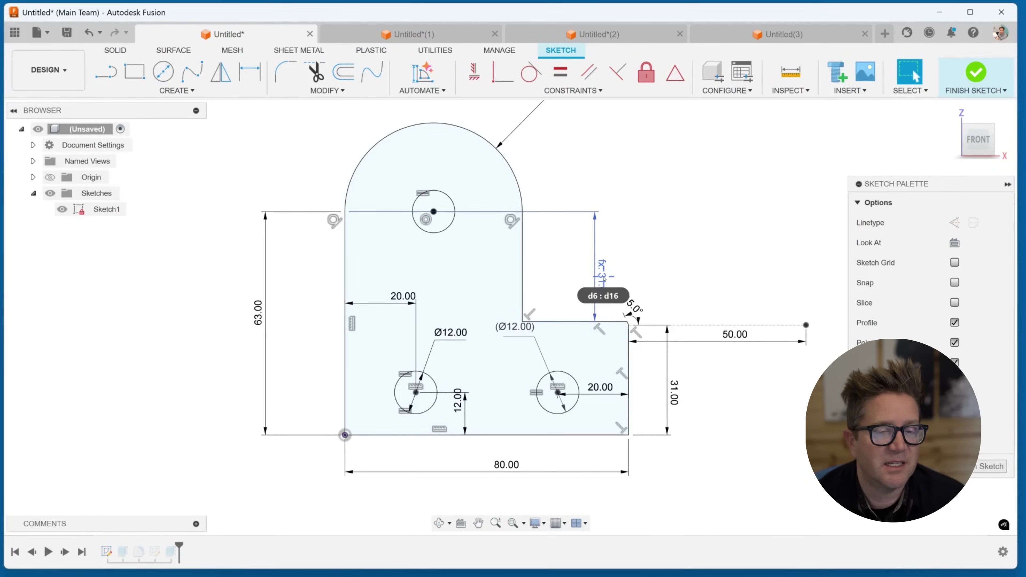
double_click(258, 313)
type("he")
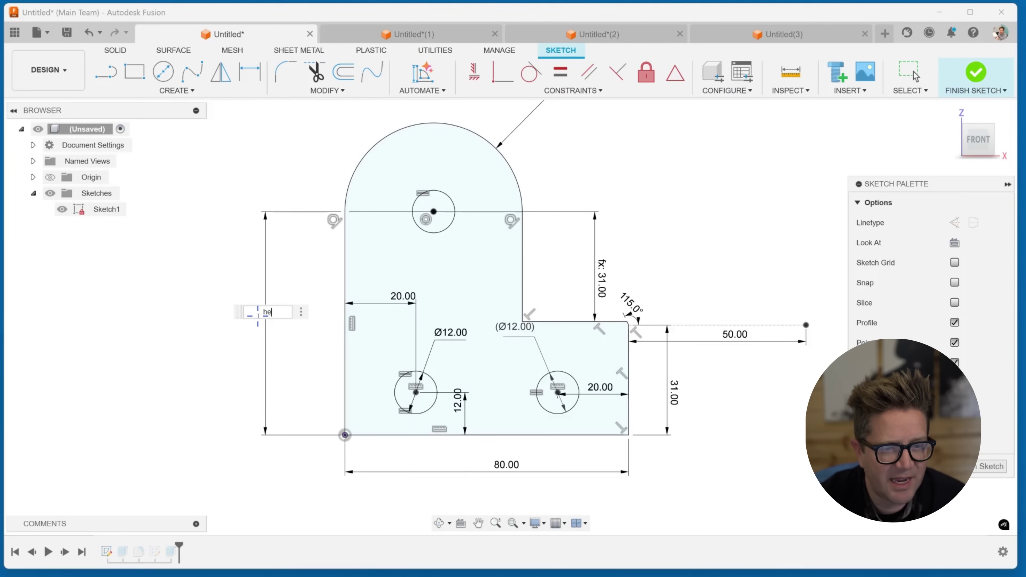
type("ight=")
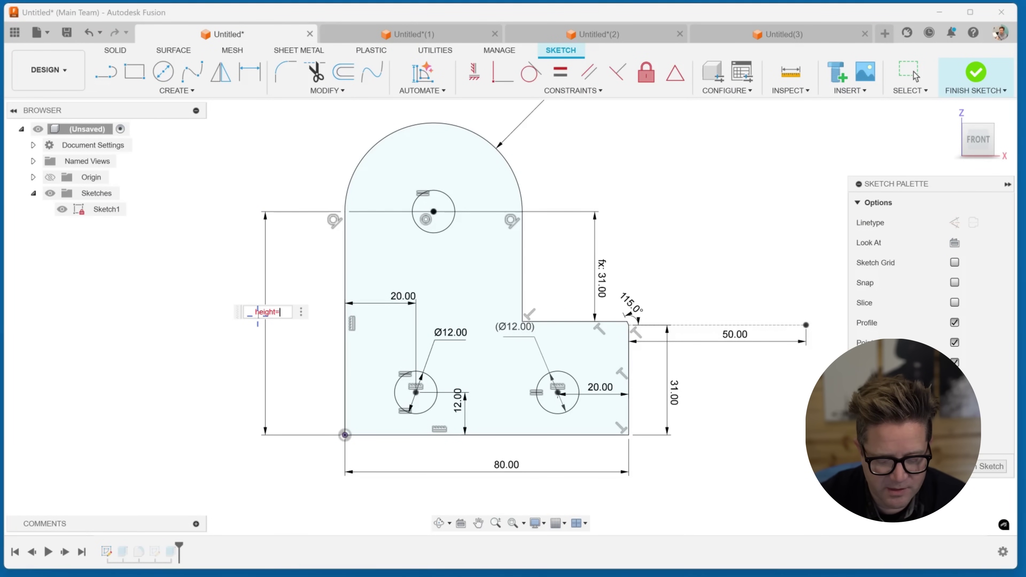
type("65")
key("Return")
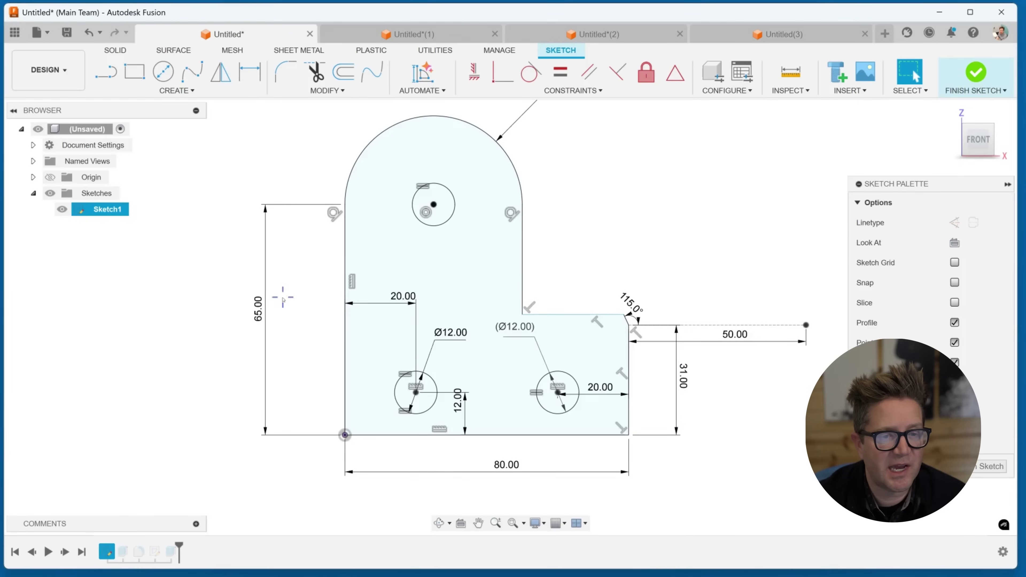
Set the short side edge's 31 mm height dimension to the expression height/2.
double_click(683, 378)
type("h")
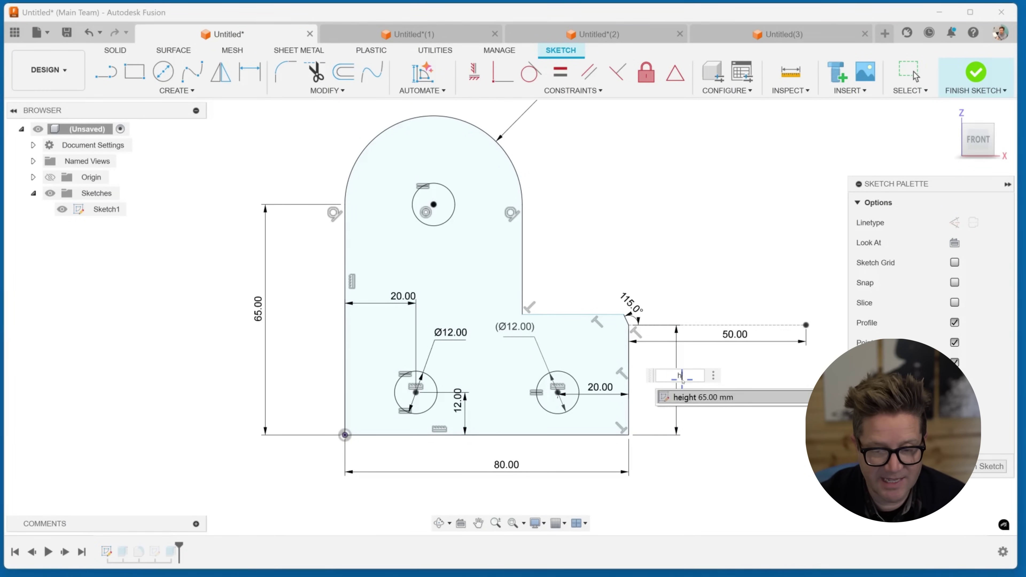
type("eight")
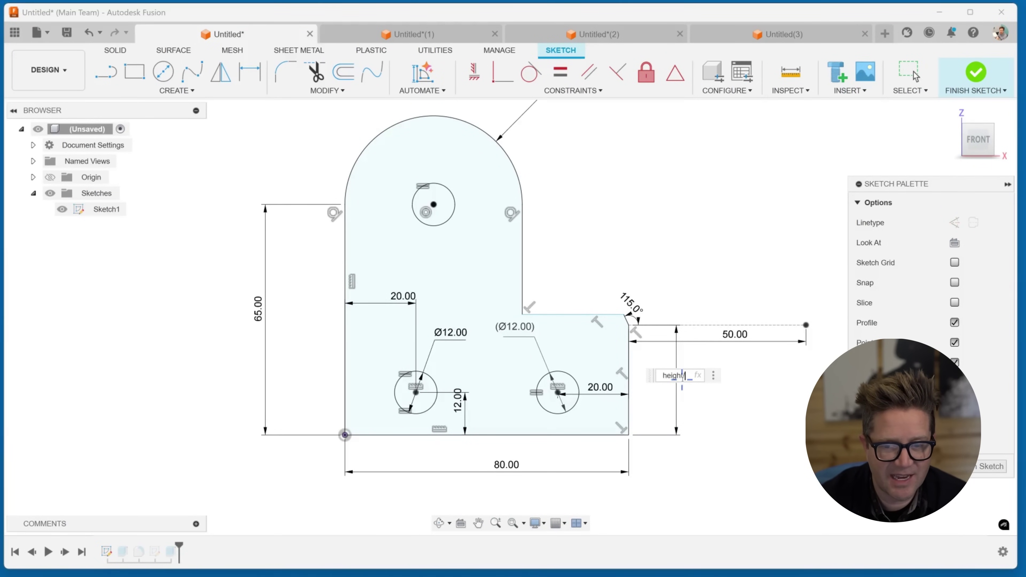
type("/2")
key("Return")
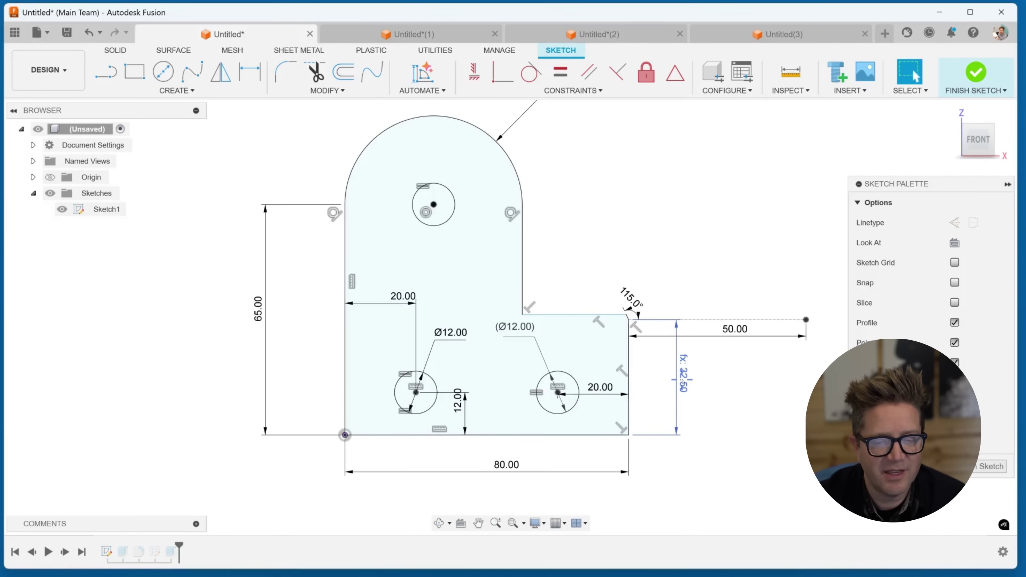
Dimension the vertical edge between the arc and the horizontal ledge with the expression height*.45.
left_click(578, 315)
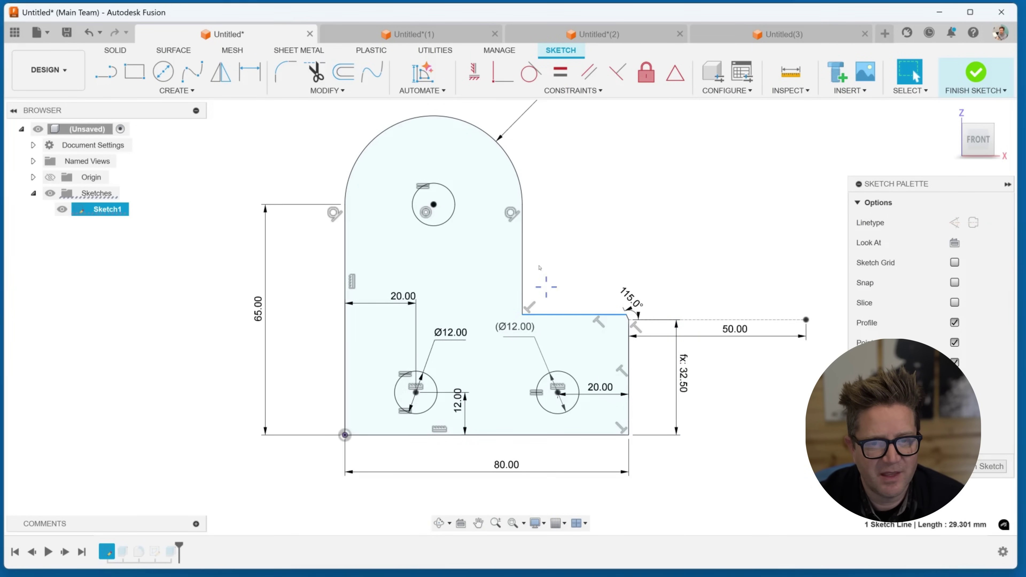
left_click(523, 205)
left_click(558, 315)
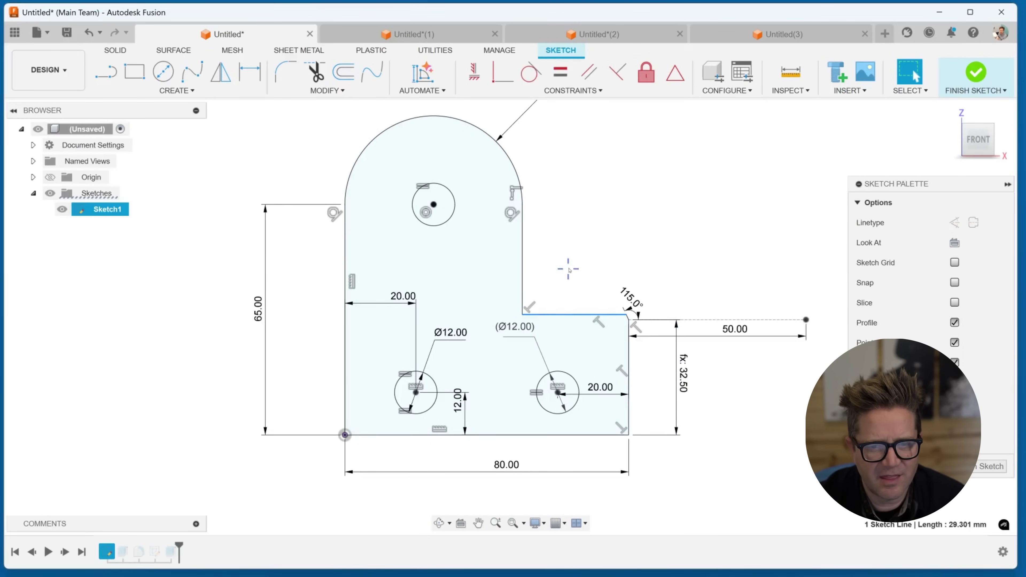
left_click(521, 240)
key("d")
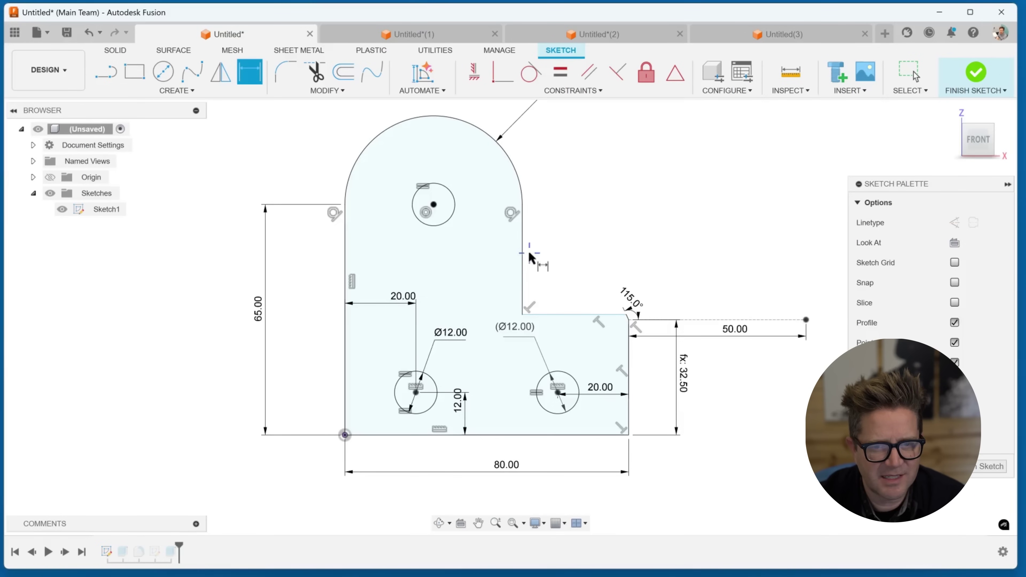
left_click(546, 259)
type("height")
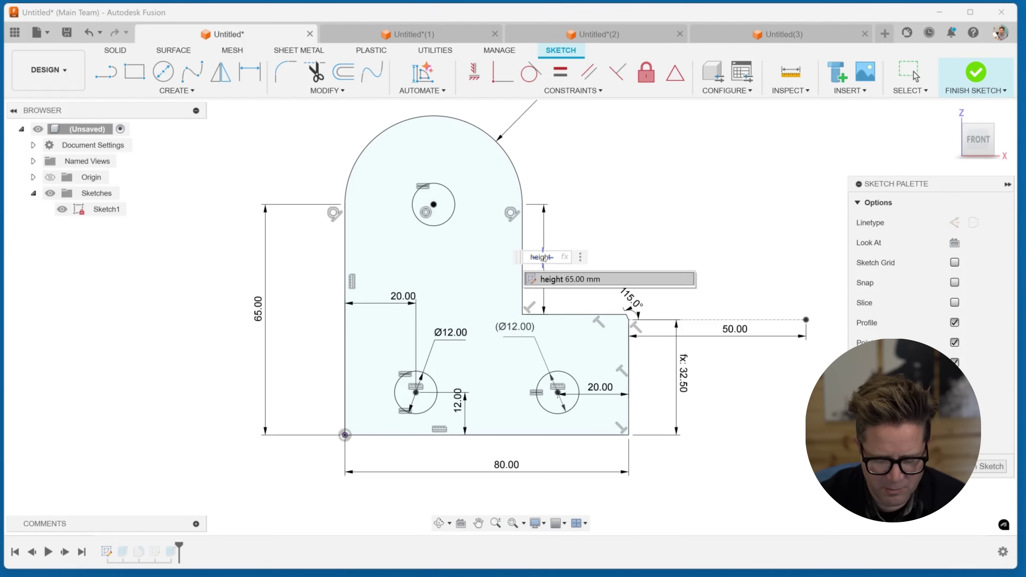
type("*.45")
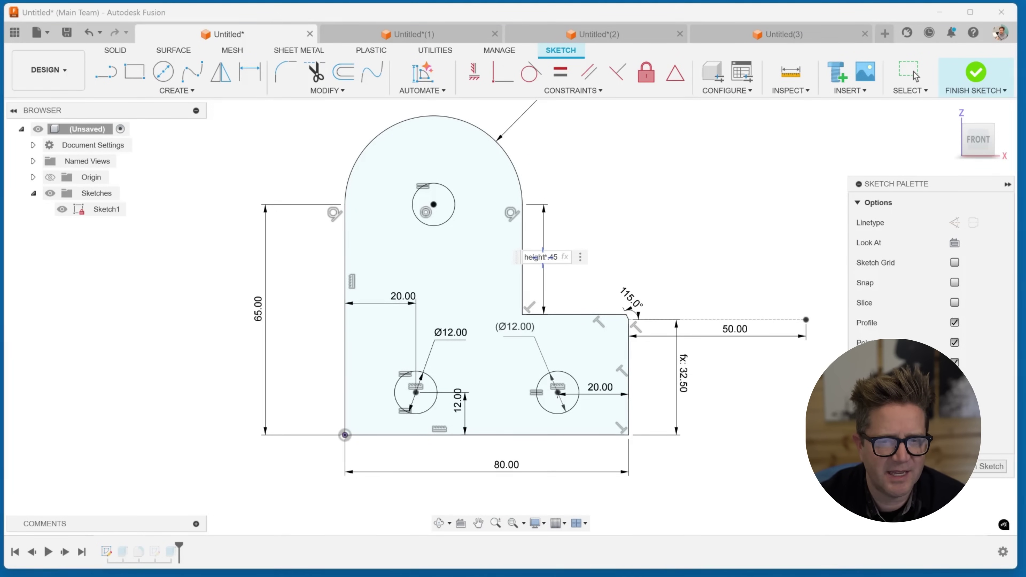
key("Return")
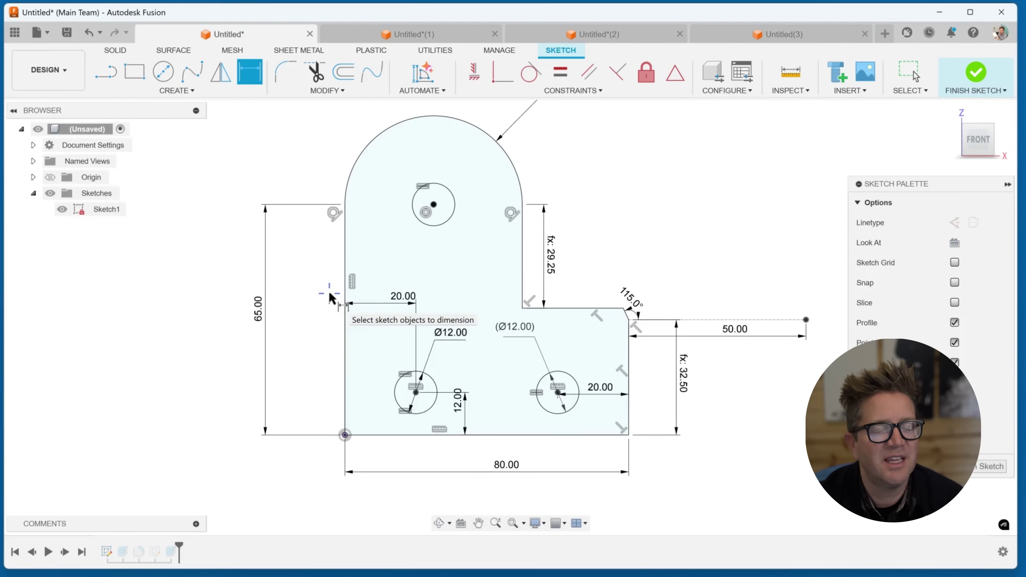
Set the height parameter's expression to 64 mm in the Parameters dialog and close it.
left_click(327, 91)
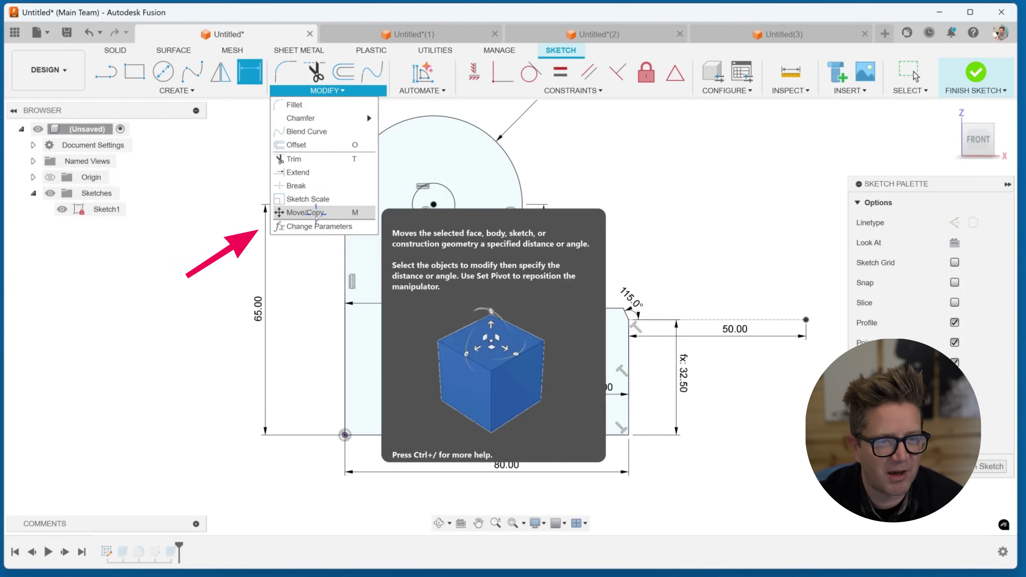
left_click(316, 226)
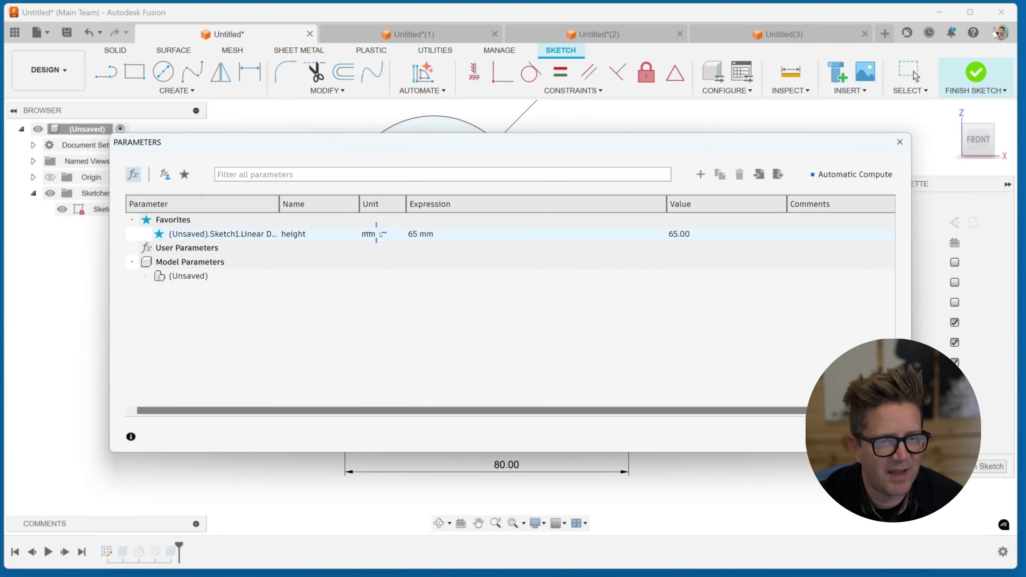
left_click(416, 233)
double_click(416, 234)
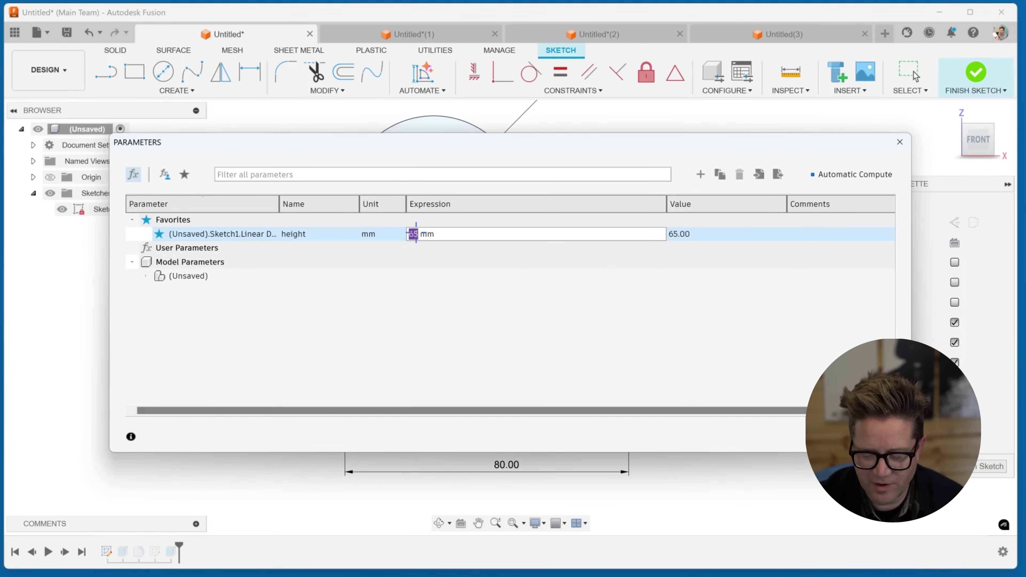
type("64")
key("Return")
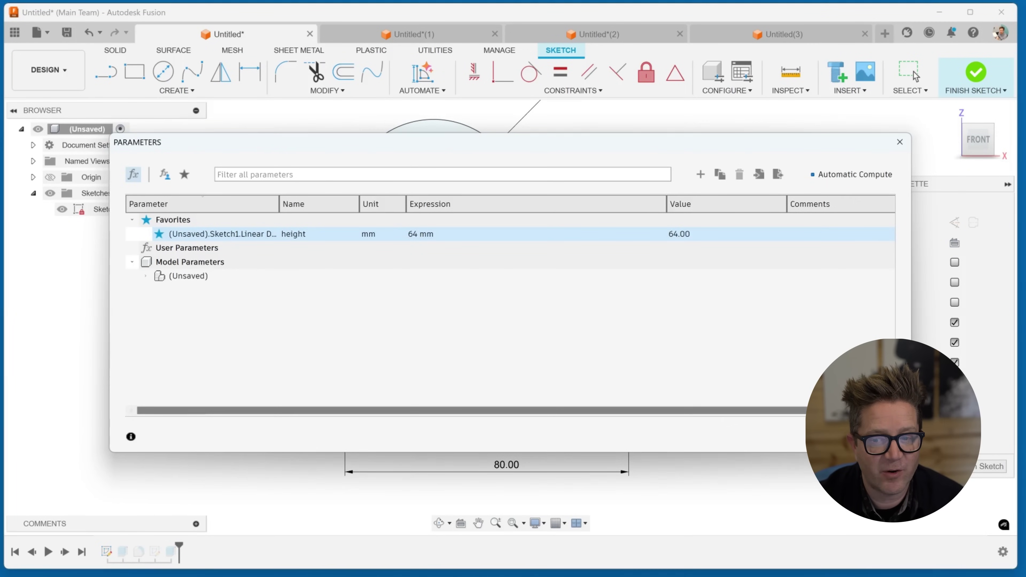
key("Escape")
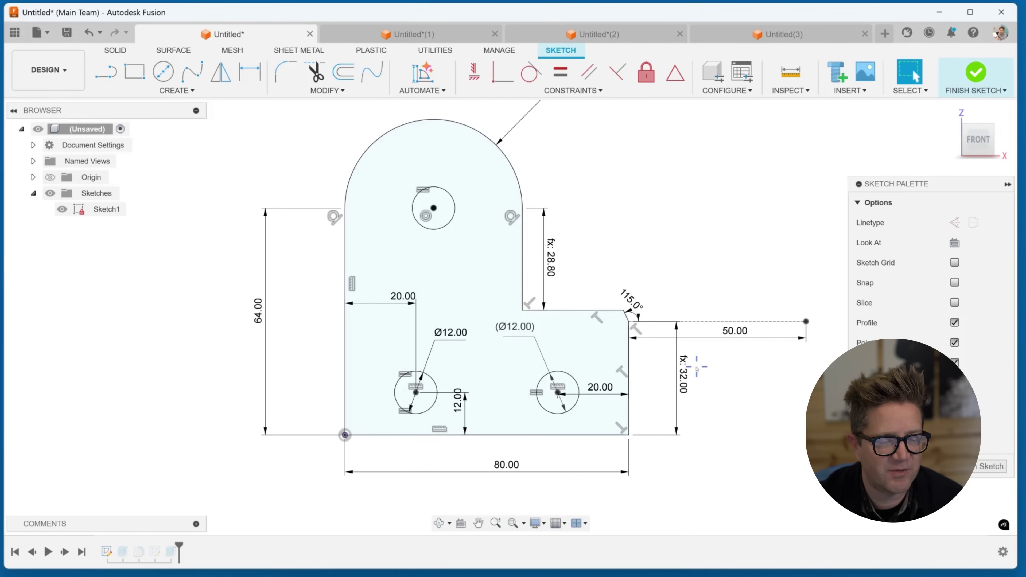